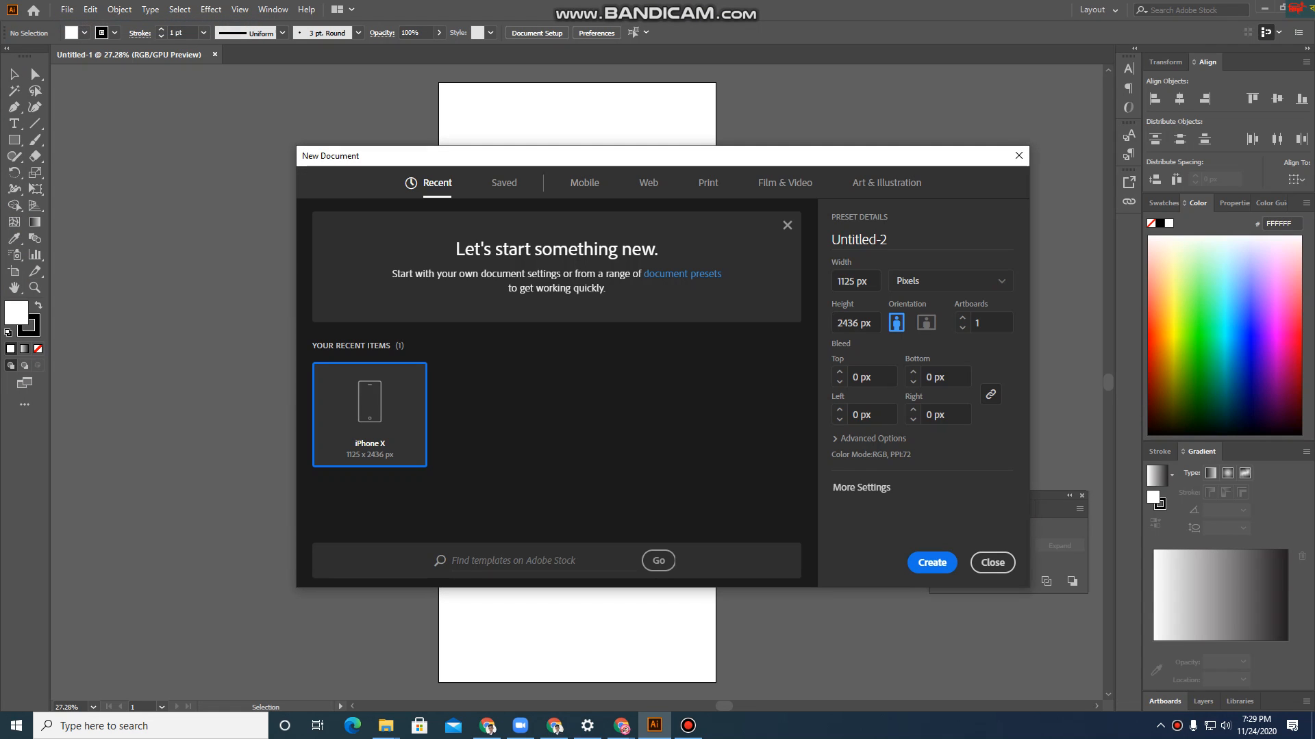
Create a new web document from the Common 1366 x 768 px preset
click(584, 183)
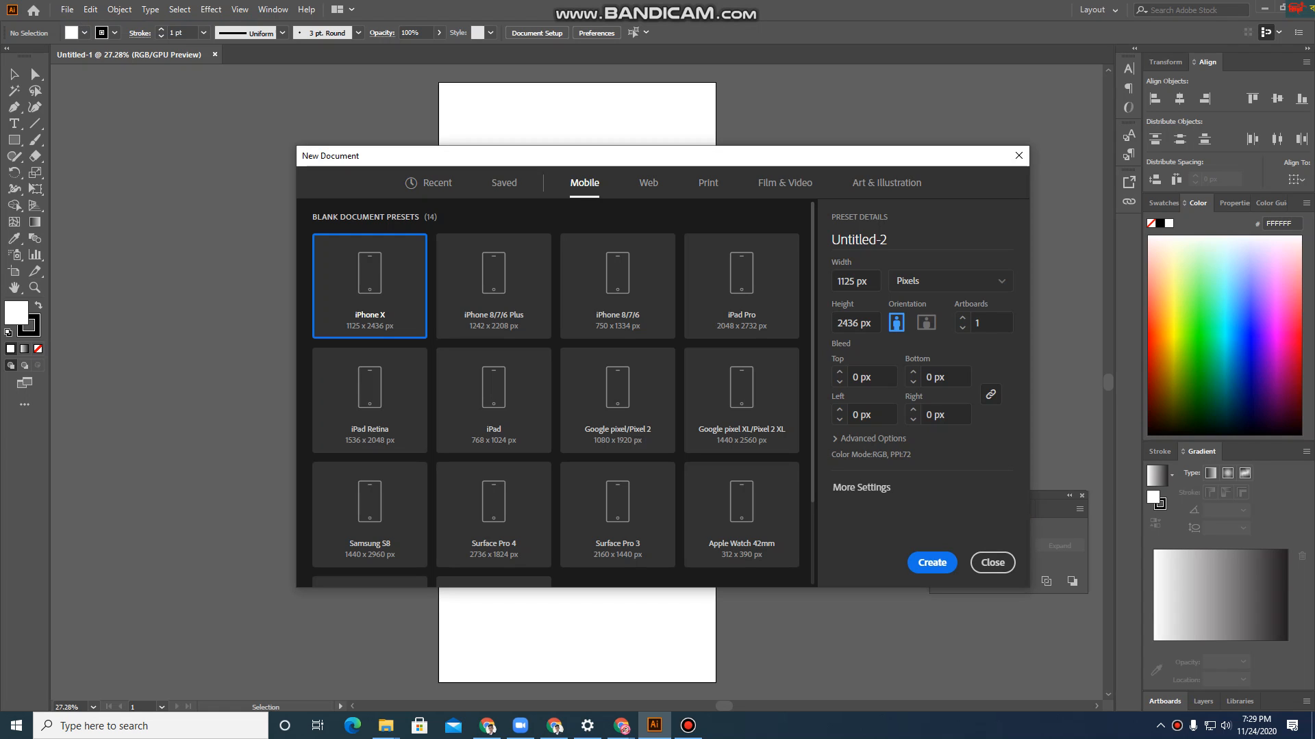
click(648, 183)
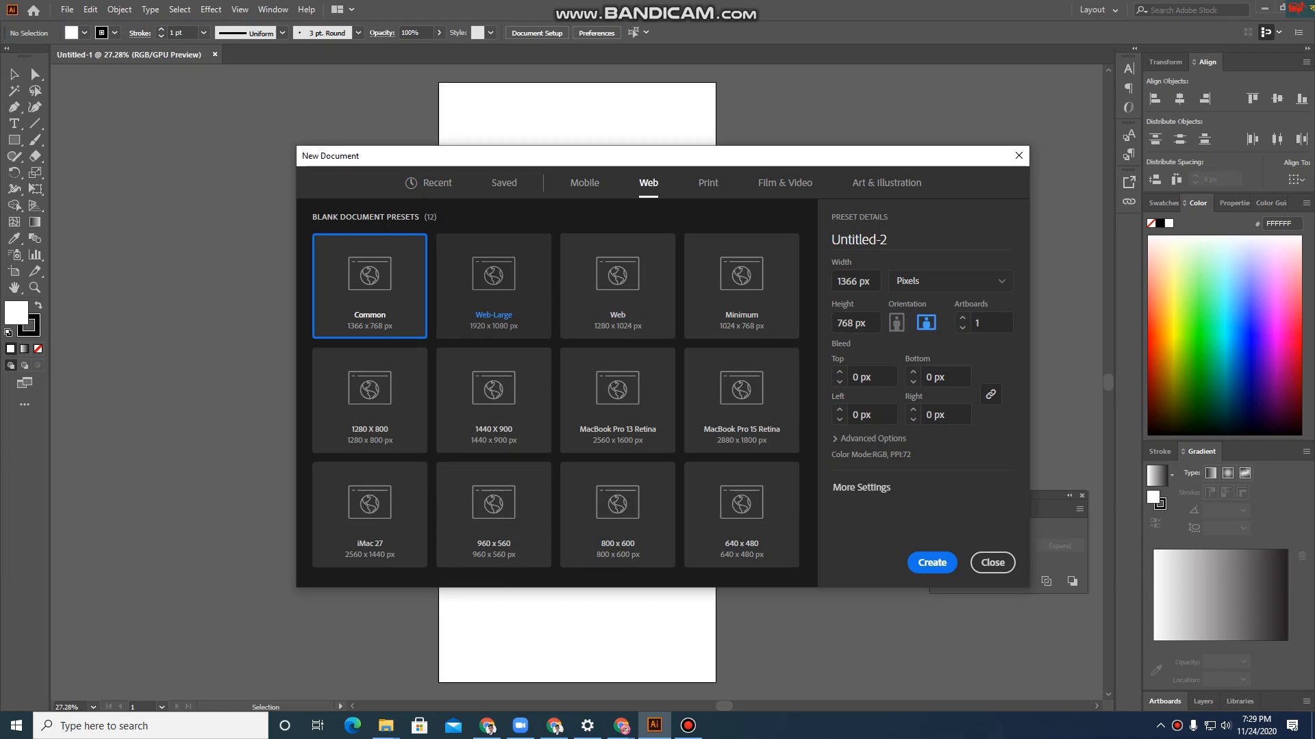
click(932, 562)
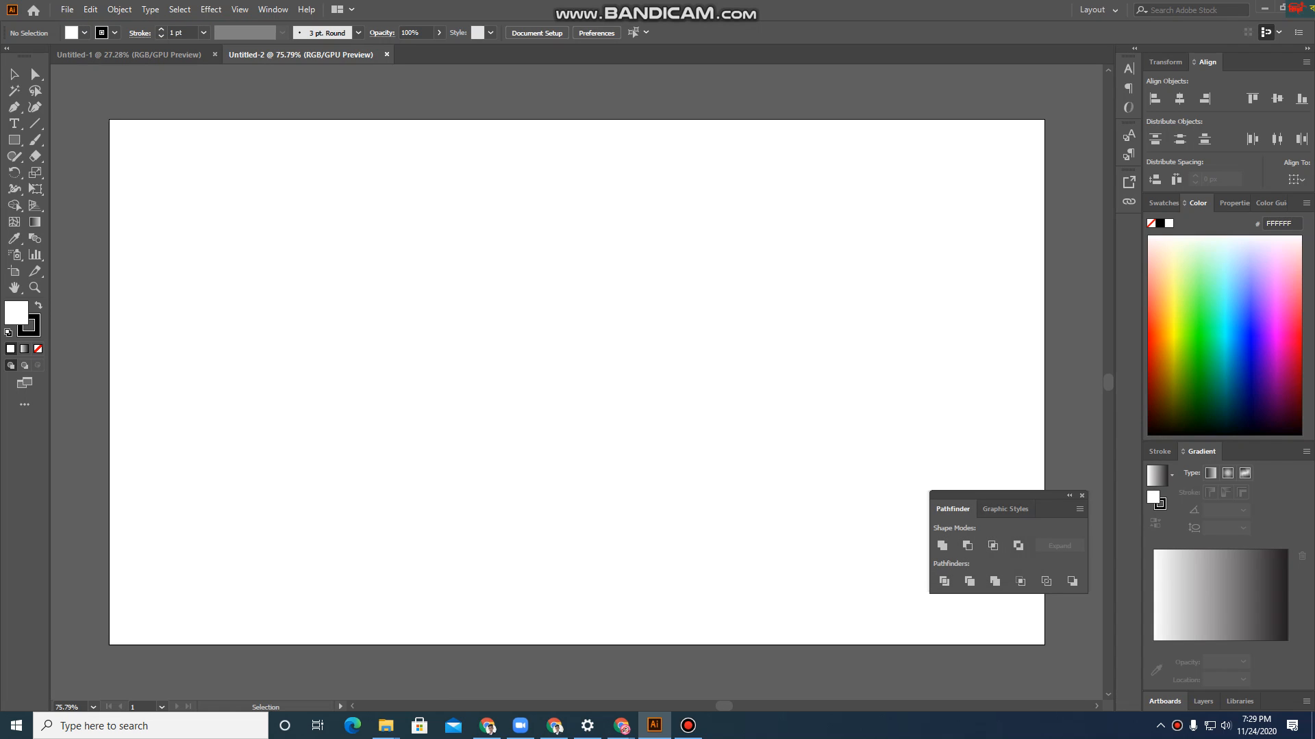
scroll(576, 382, up, 2)
scroll(577, 382, down, 2)
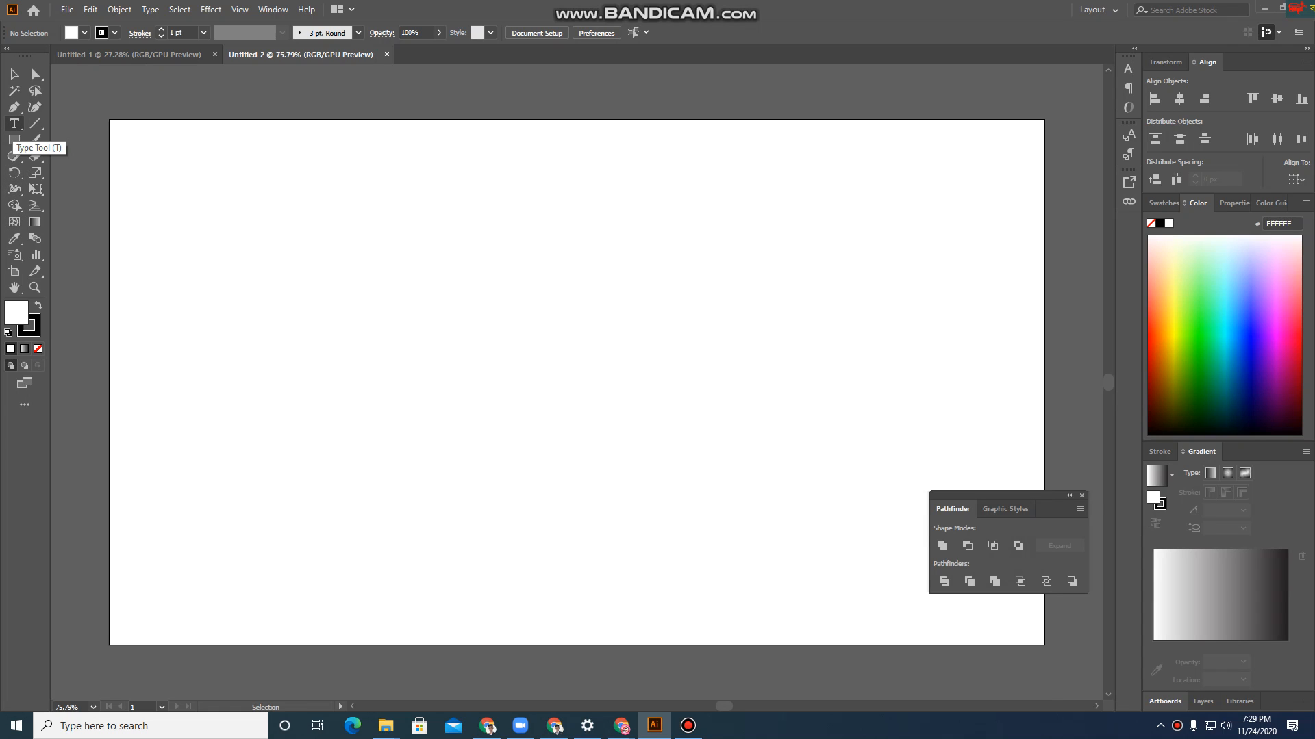
Add the text "hp" and enlarge it to about 307 pt, placed in the artboard's lower-left area
click(13, 124)
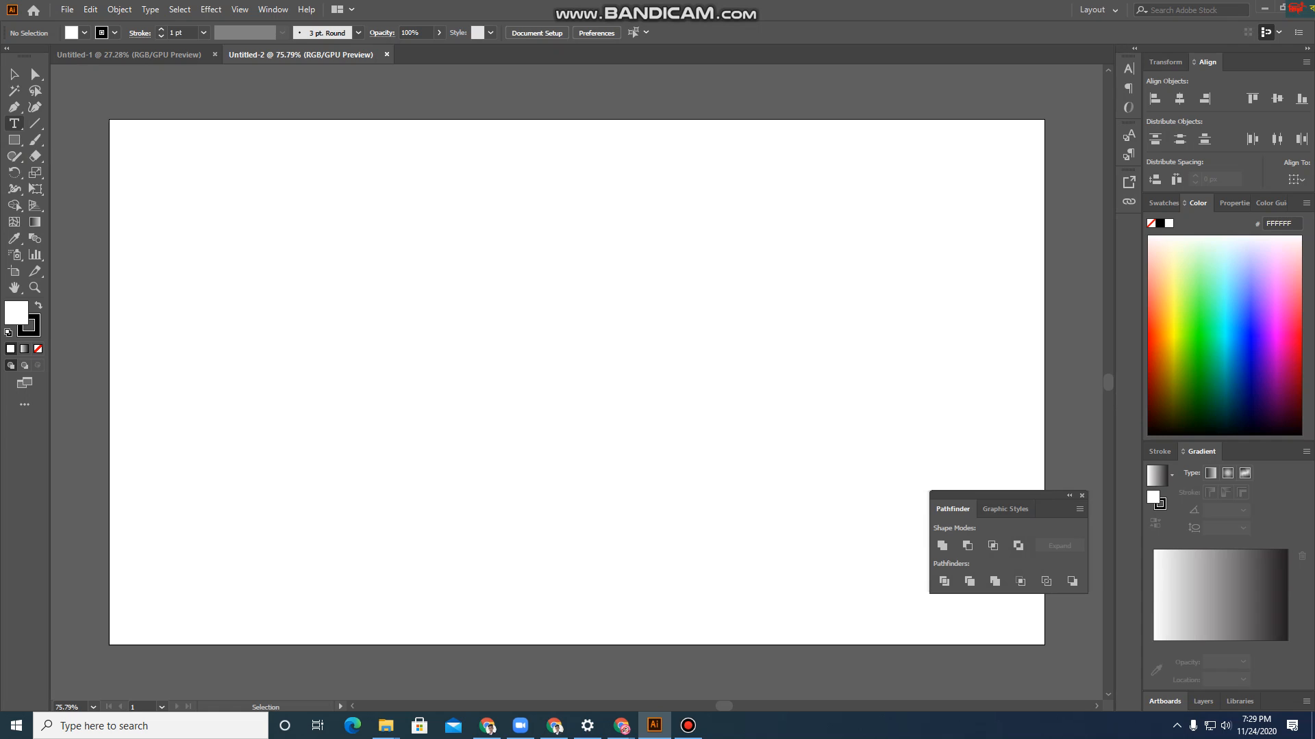
click(524, 338)
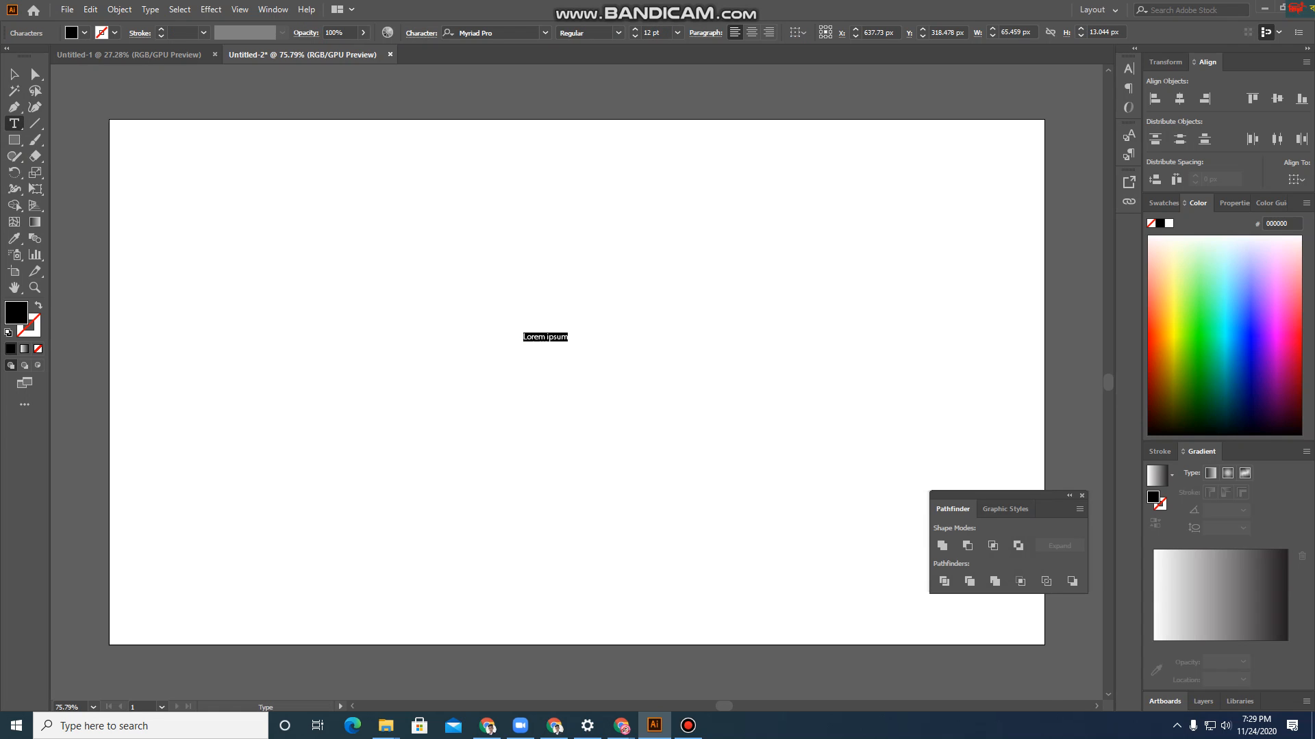
key(BackSpace)
text(h)
text(e)
key(Escape)
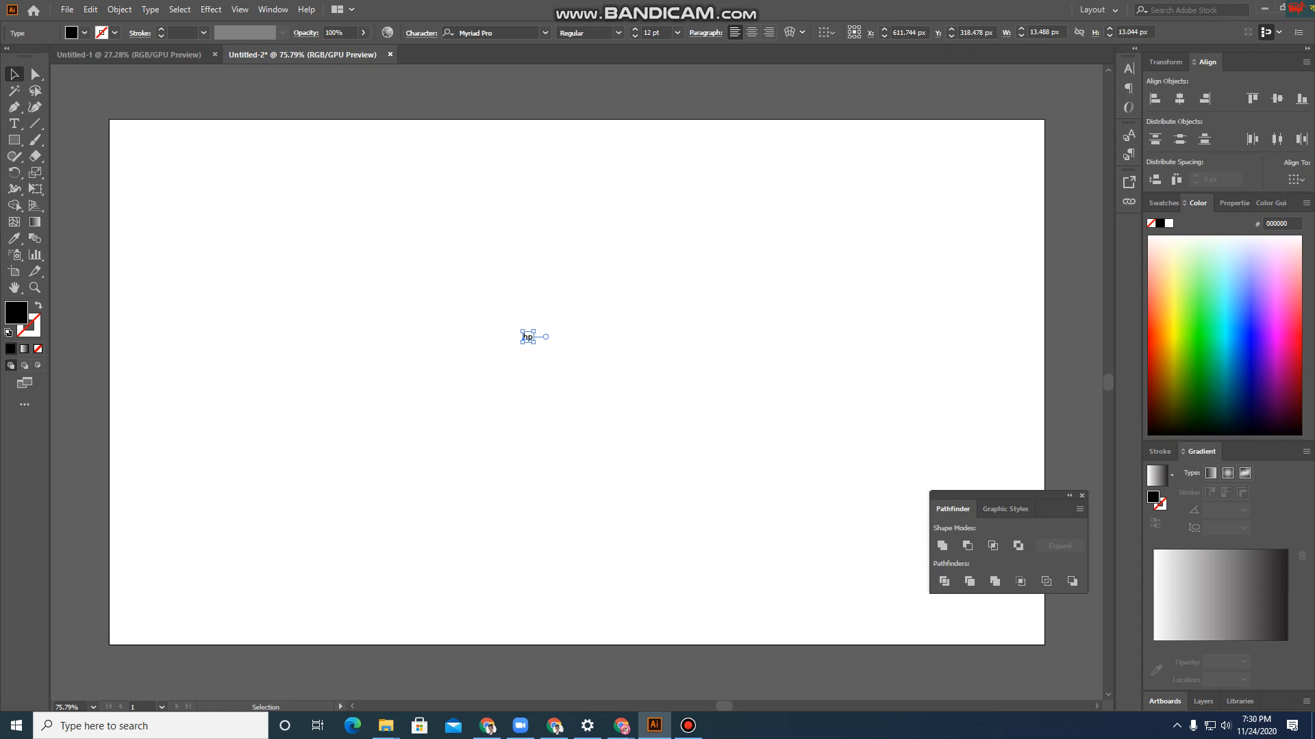
drag(533, 343, 647, 451)
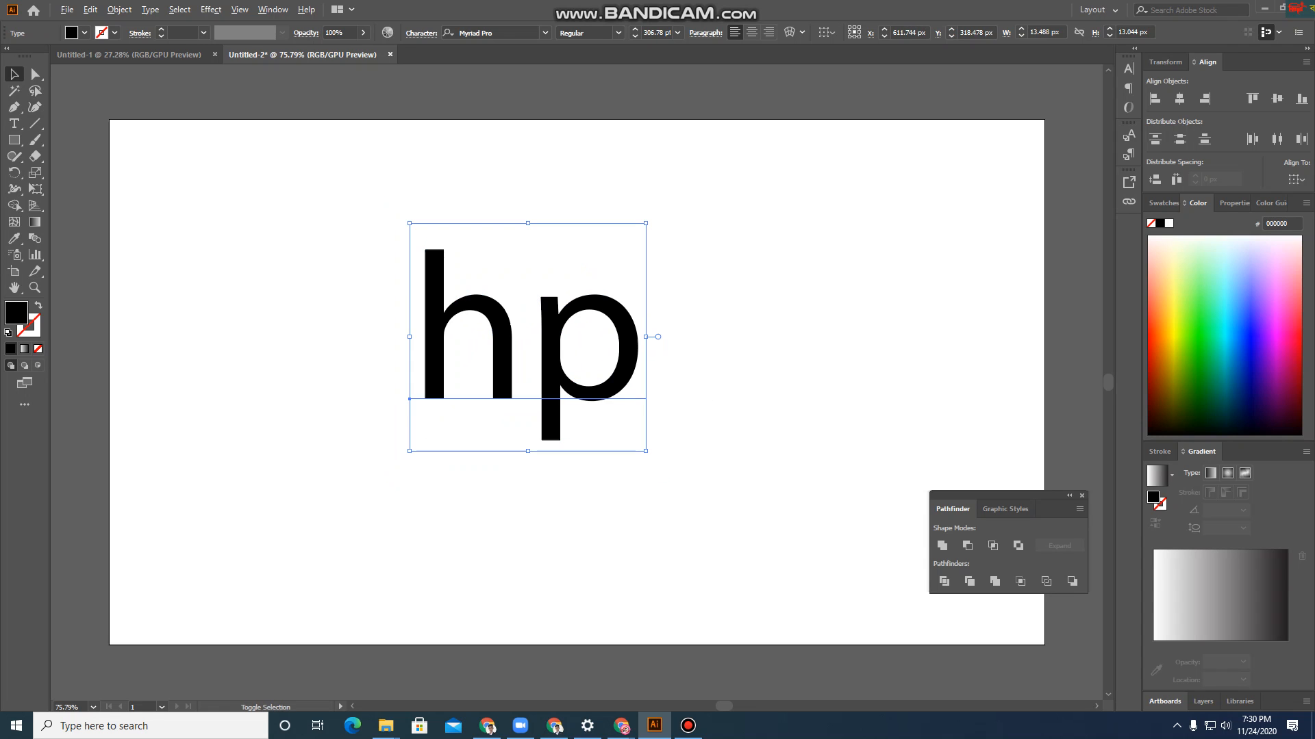
drag(551, 363, 448, 441)
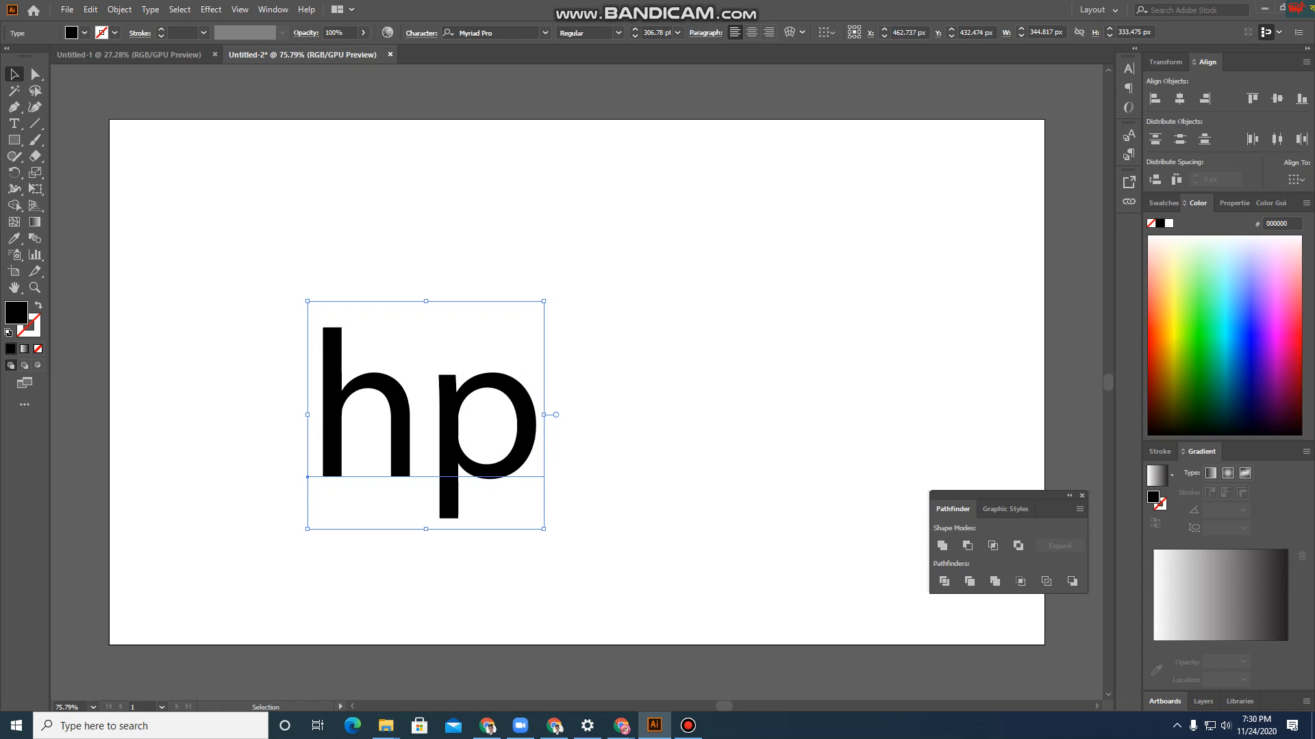
Set the "hp" text's font to Nexa Bold and convert its case to UPPERCASE
click(545, 32)
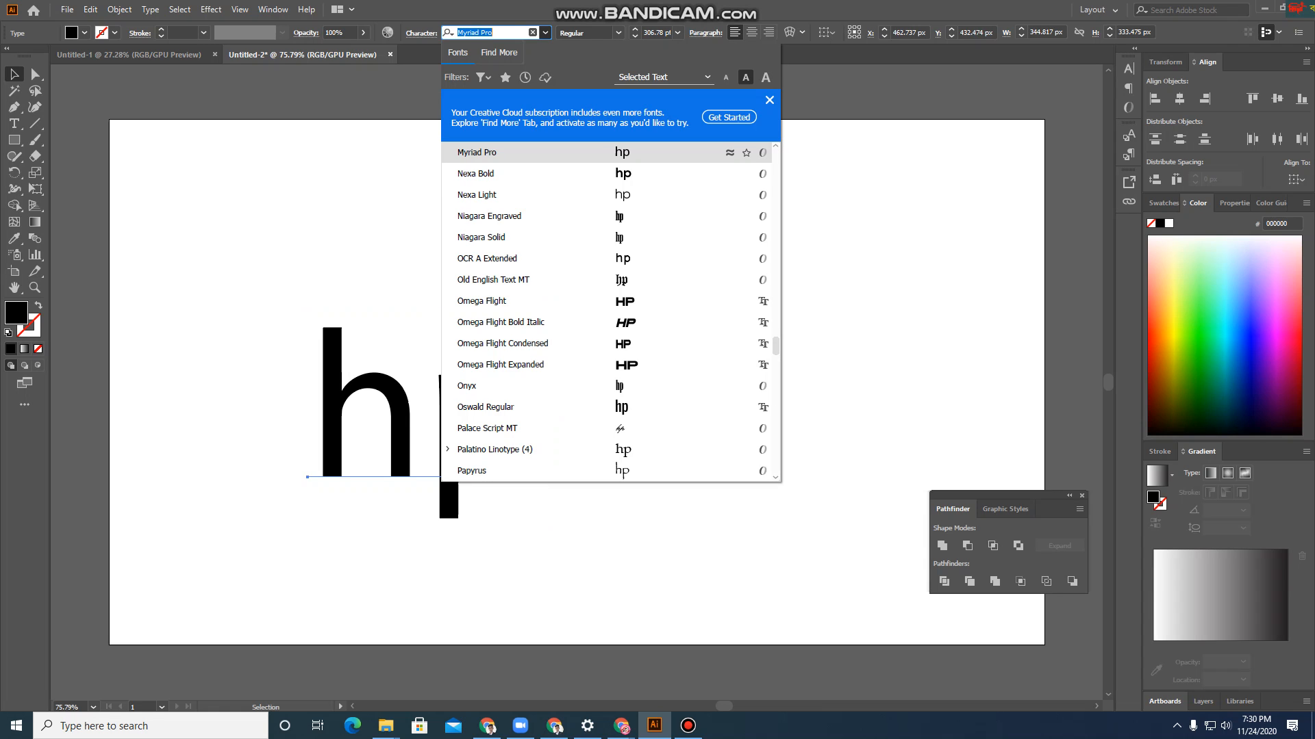
key(Down)
key(Return)
click(150, 10)
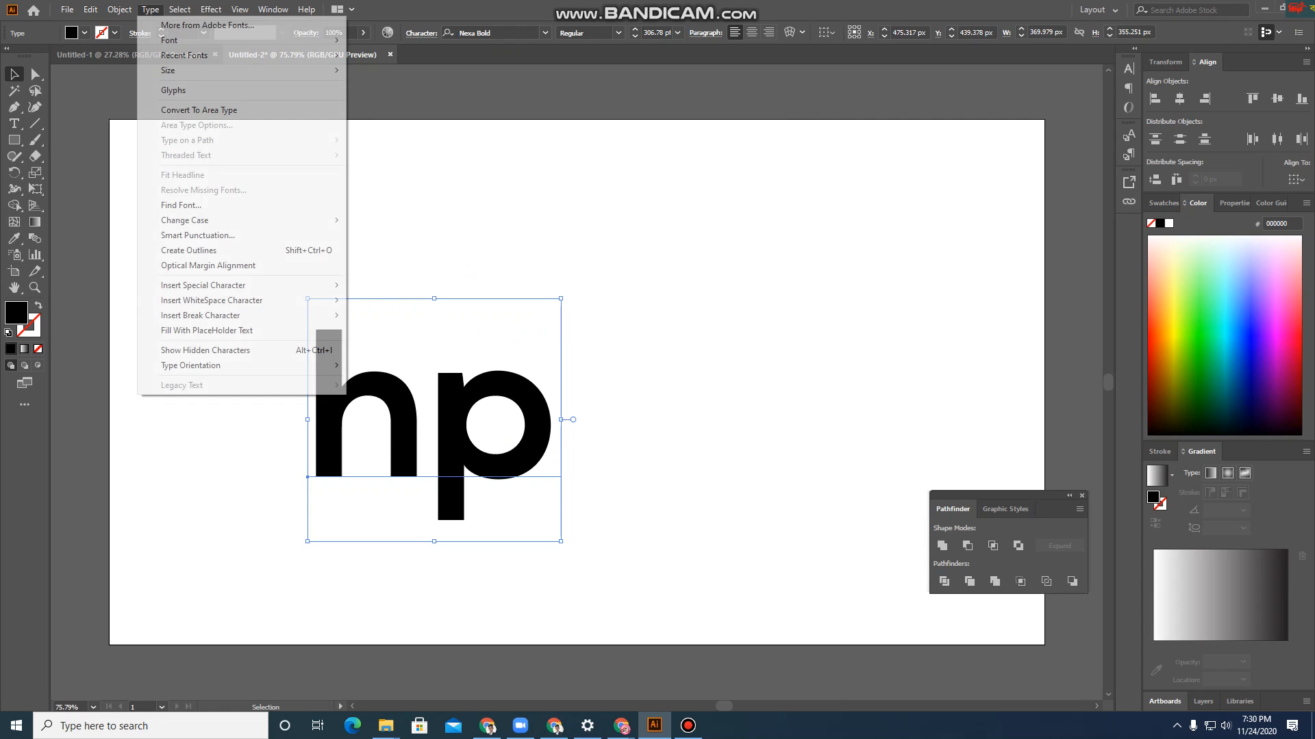
mouse_move(198, 220)
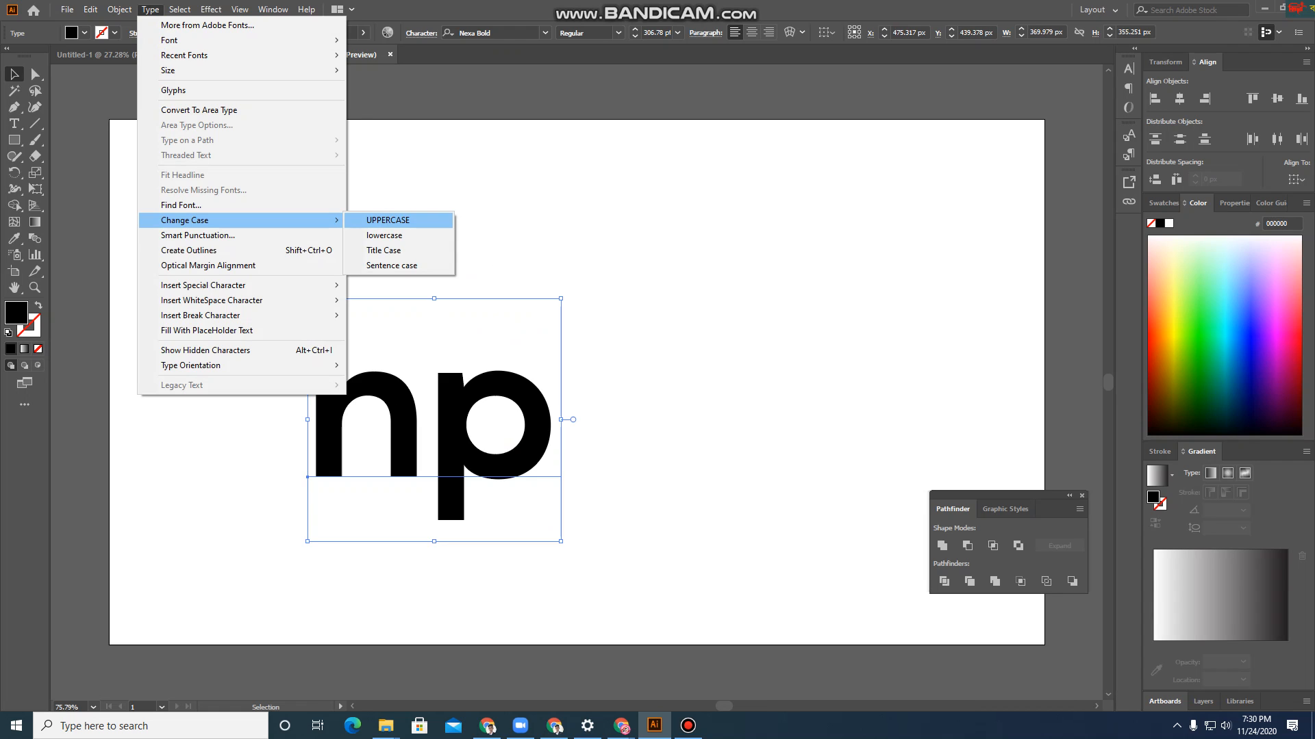
click(388, 220)
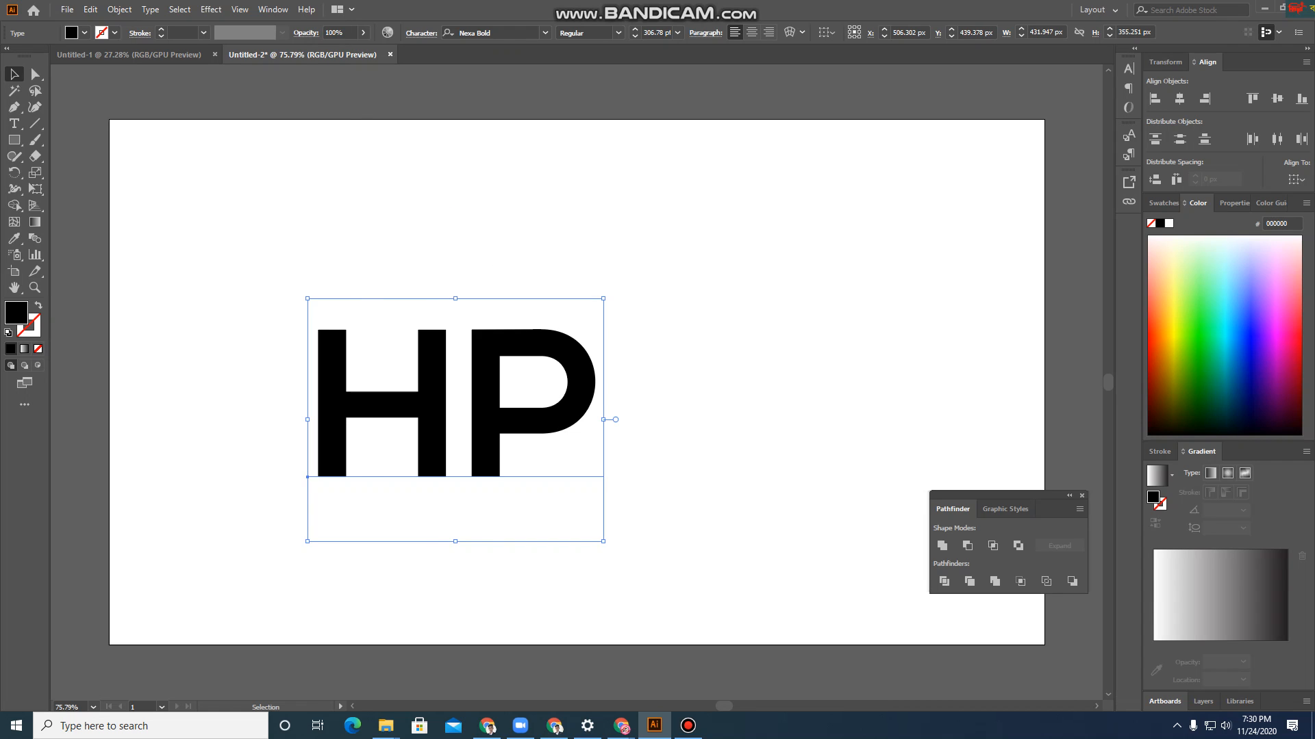
drag(496, 419, 527, 376)
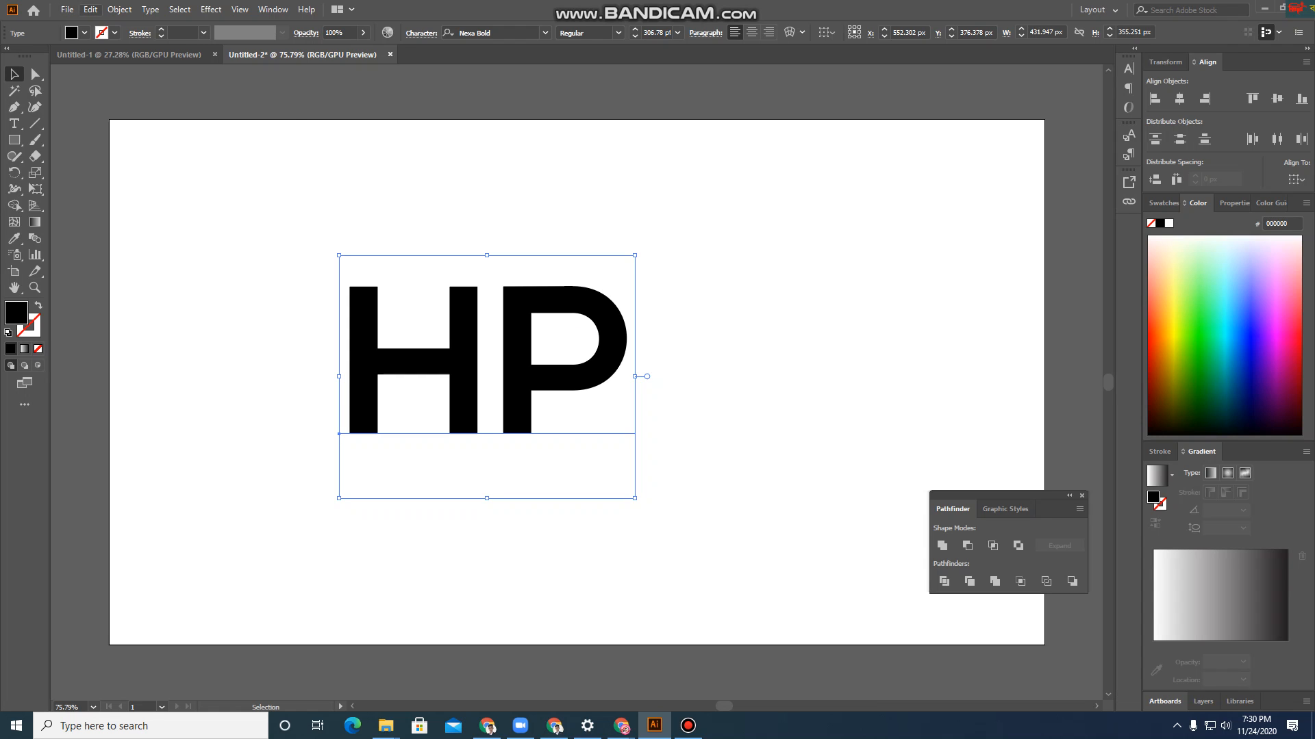
Expand the HP text's object and fill into shapes, and ungroup the two letters
click(119, 10)
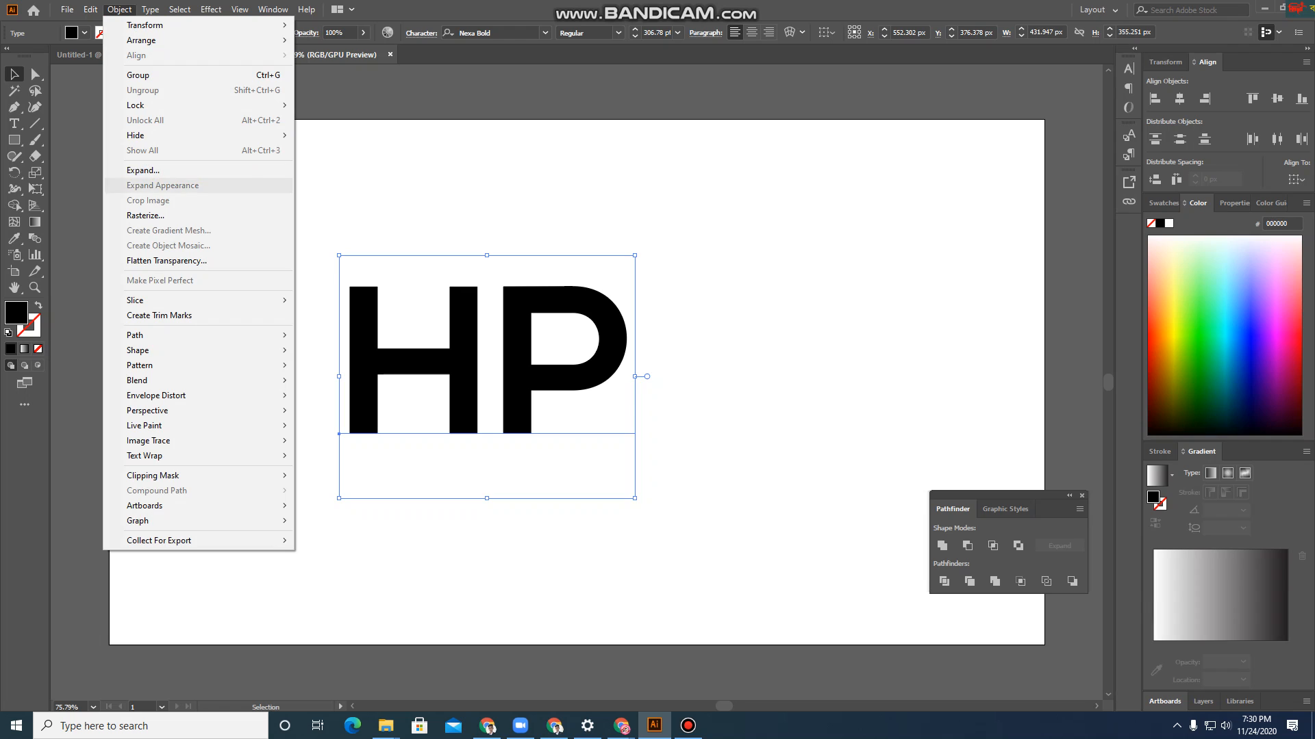
click(143, 170)
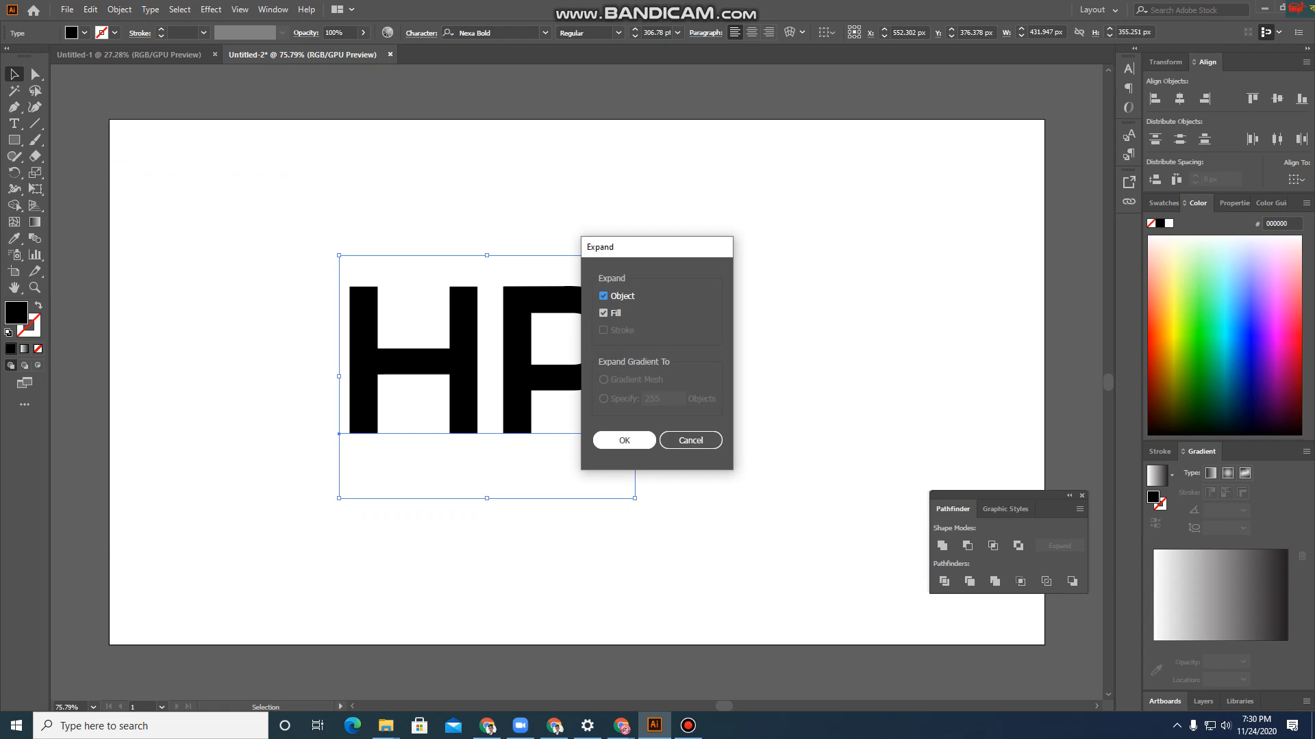
click(623, 440)
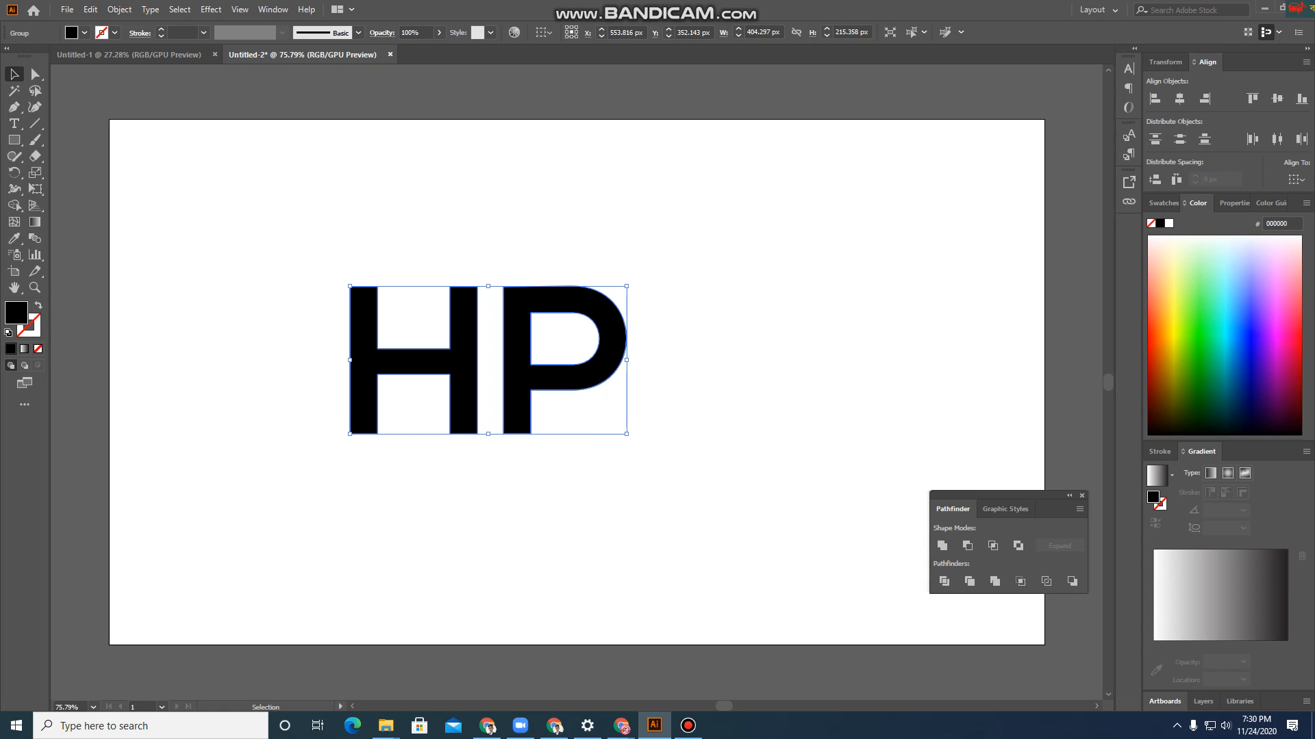
right_click(528, 379)
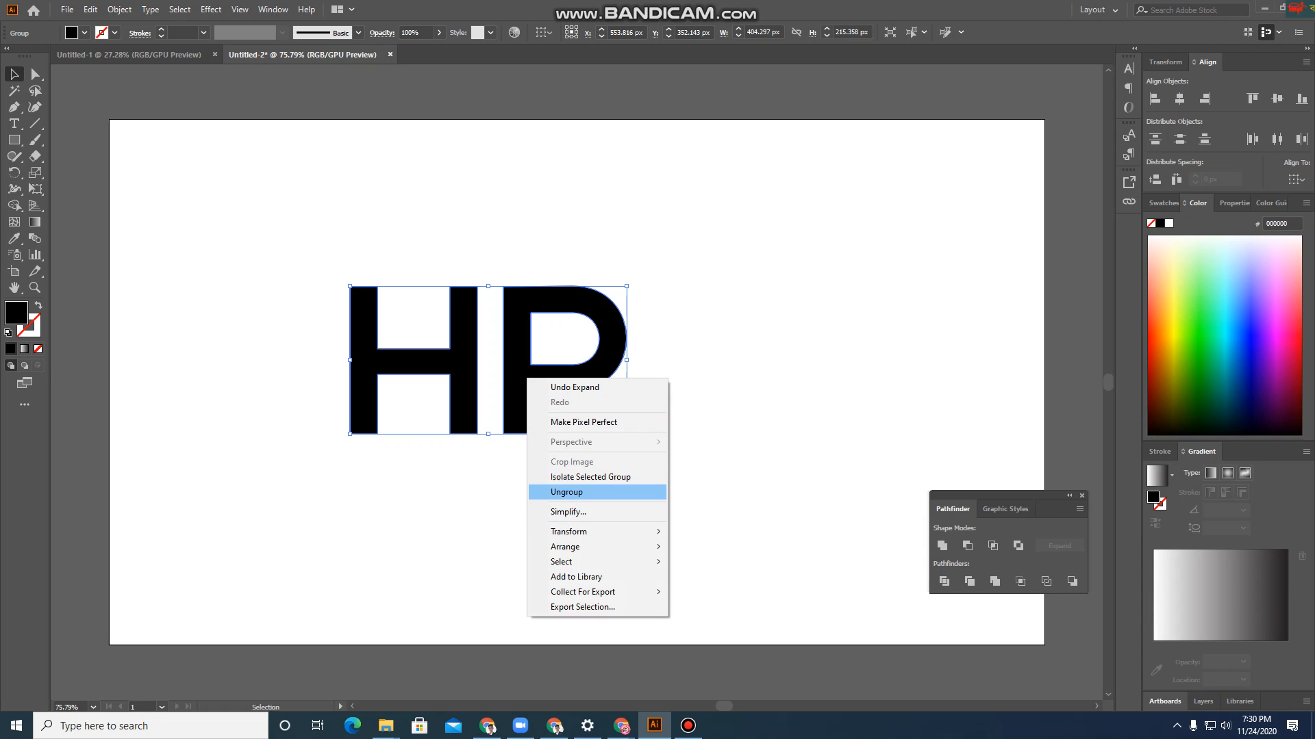
click(568, 492)
click(582, 488)
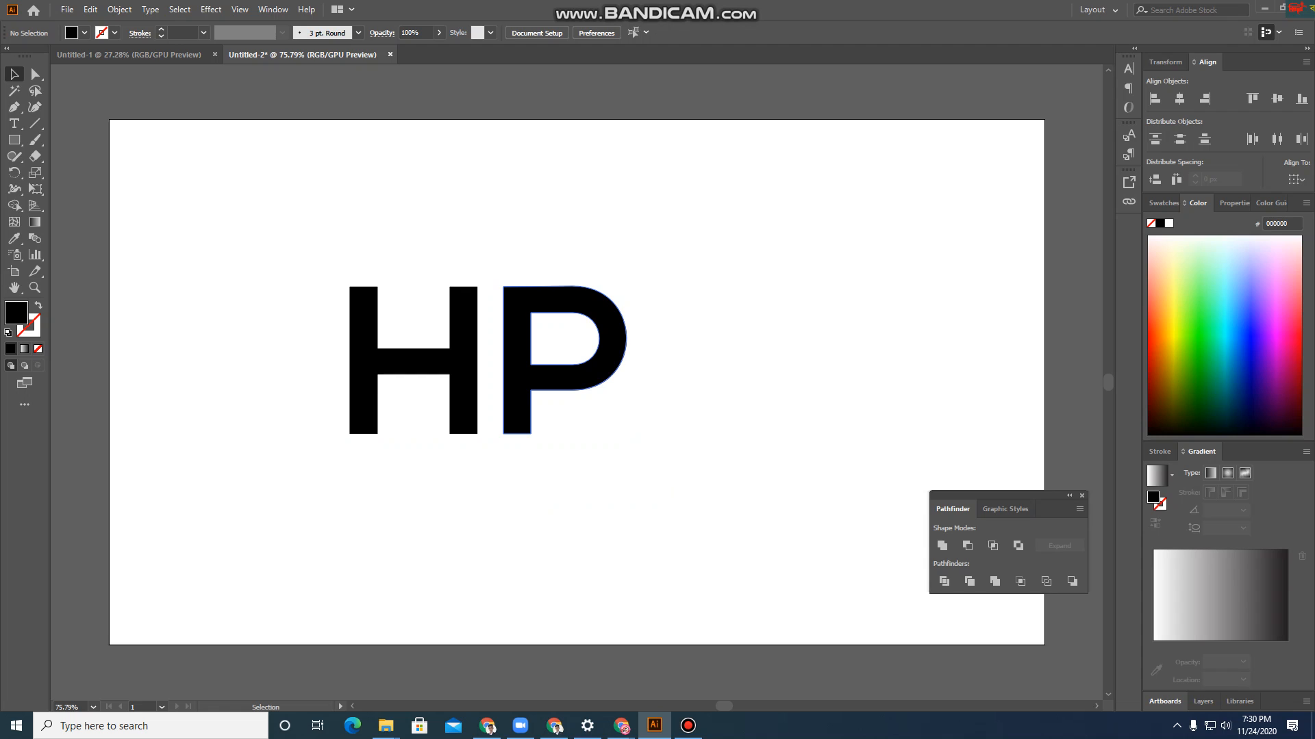
Overlap the P's stem with the H's right stem, lining up the P's lower bowl with the H's crossbar
scroll(509, 380, up, 1)
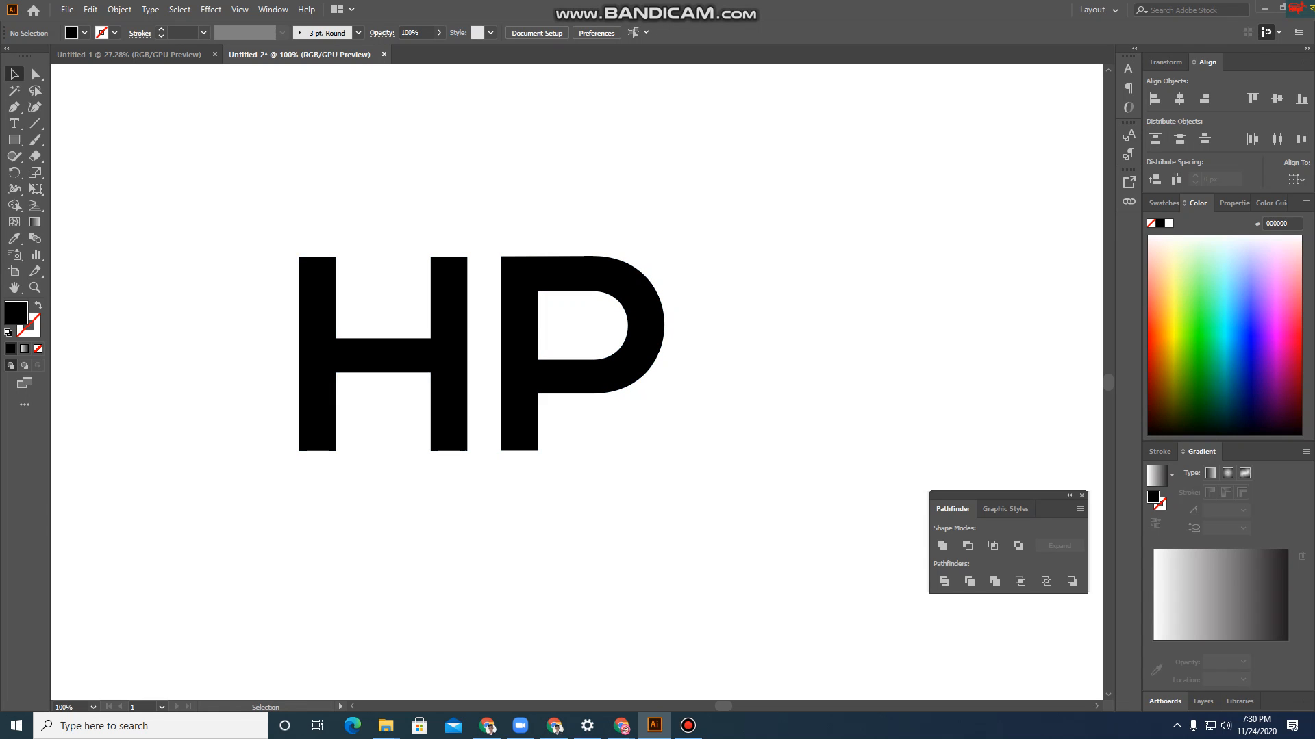
drag(463, 392, 485, 401)
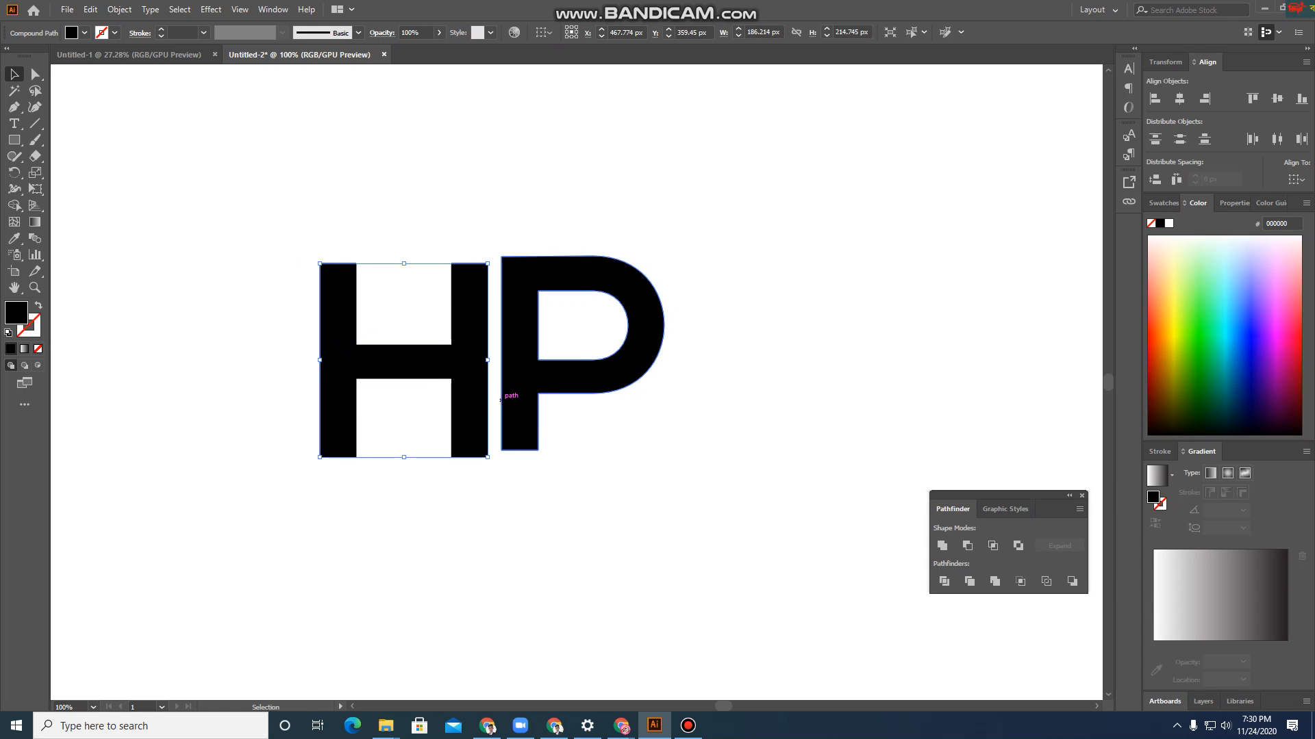
drag(583, 350, 545, 344)
drag(475, 389, 475, 389)
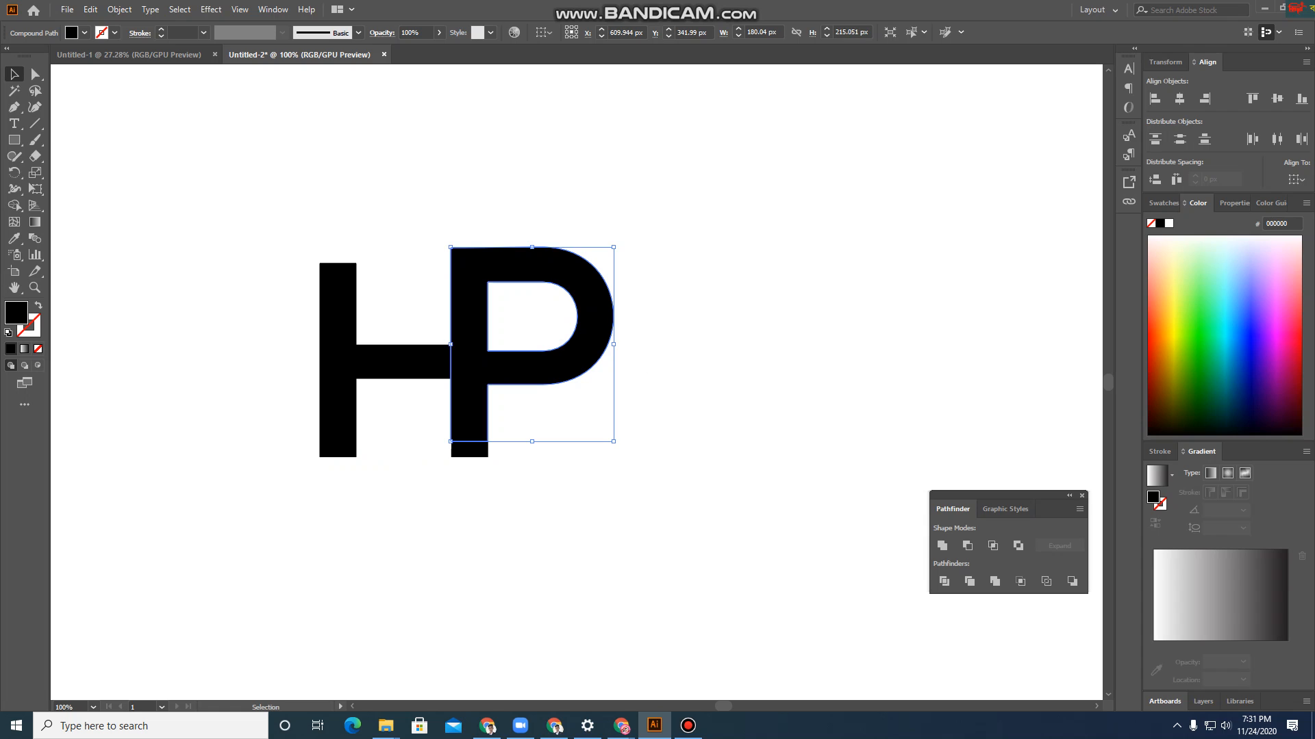
drag(532, 344, 531, 338)
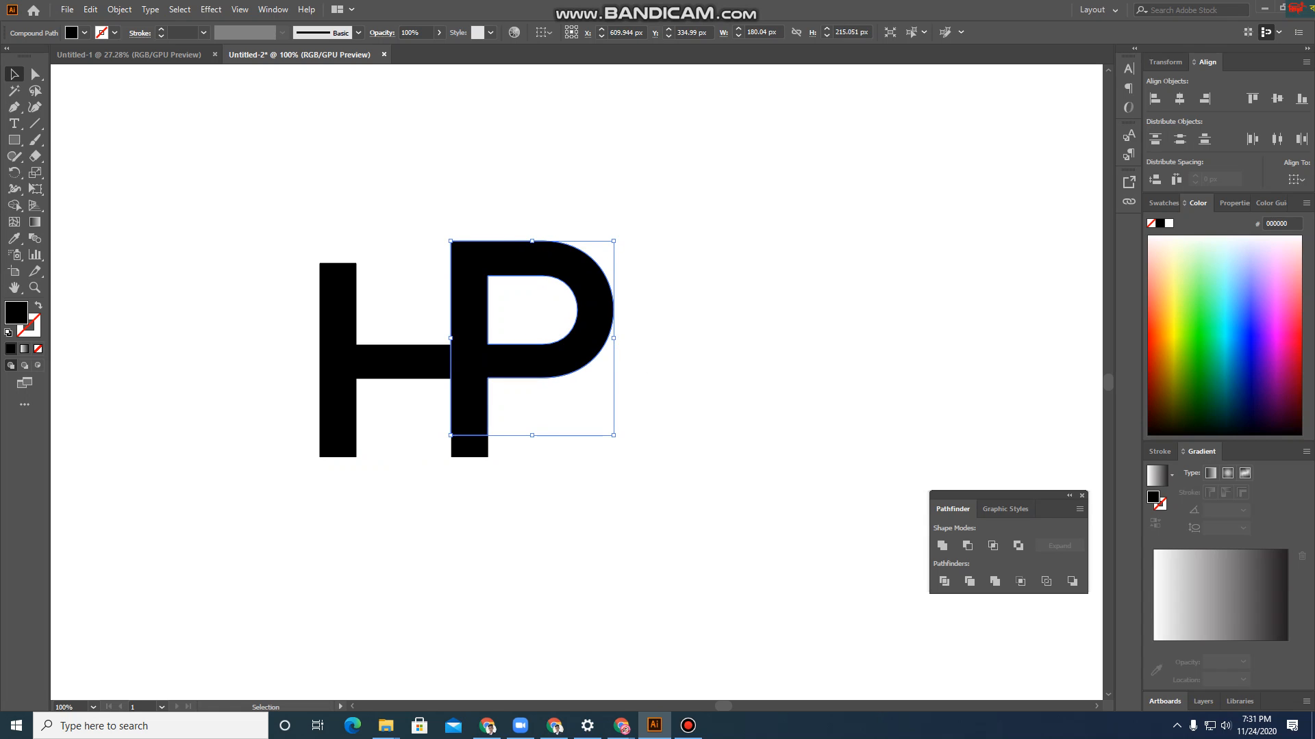
click(551, 457)
Draw a horizontal line about 62 px long across the P's stem, level with the upper edge of its counter
scroll(531, 374, up, 1)
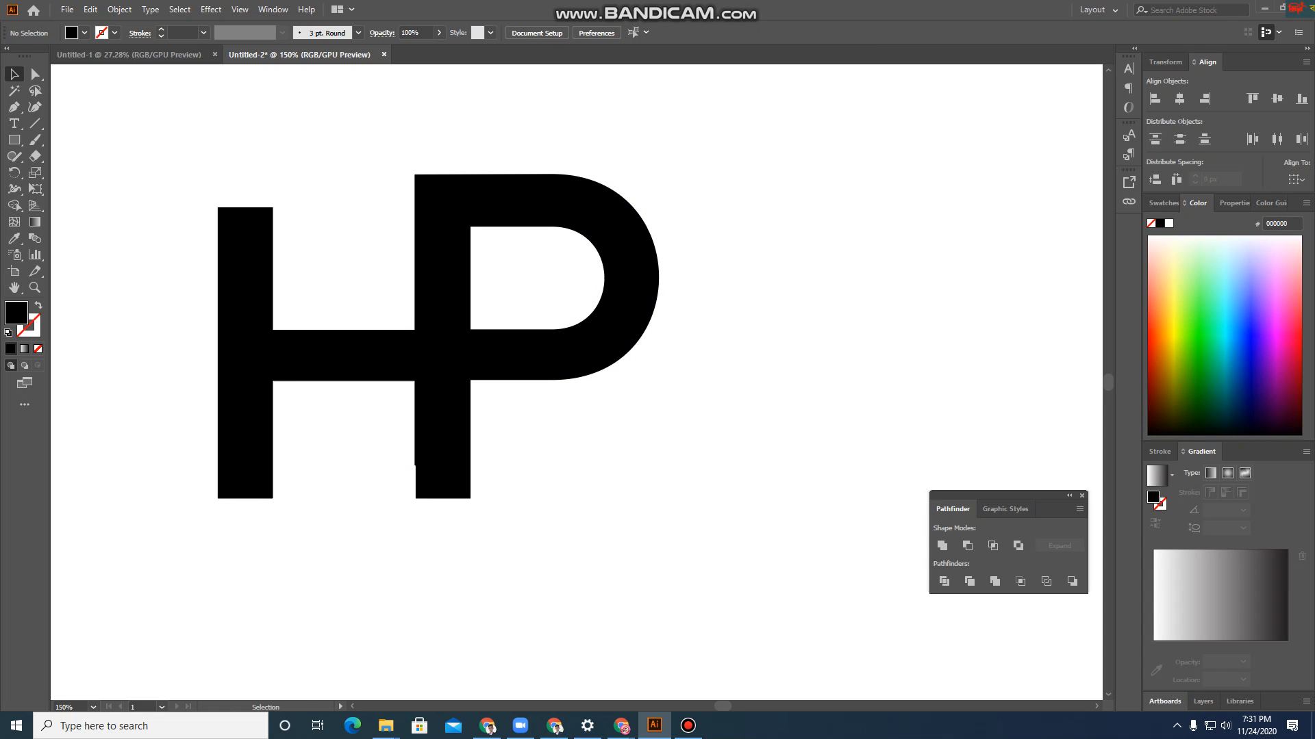
drag(160, 155, 642, 490)
click(642, 490)
click(35, 124)
drag(391, 226, 475, 226)
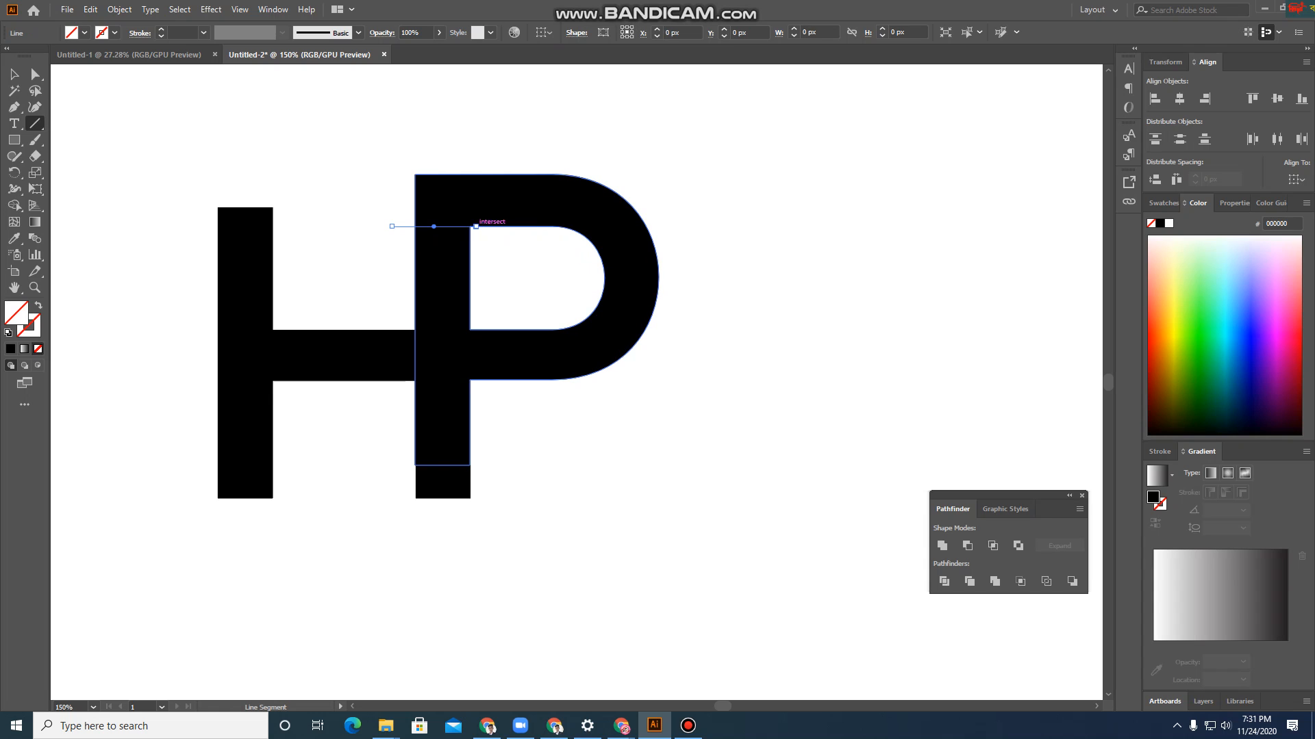
key(v)
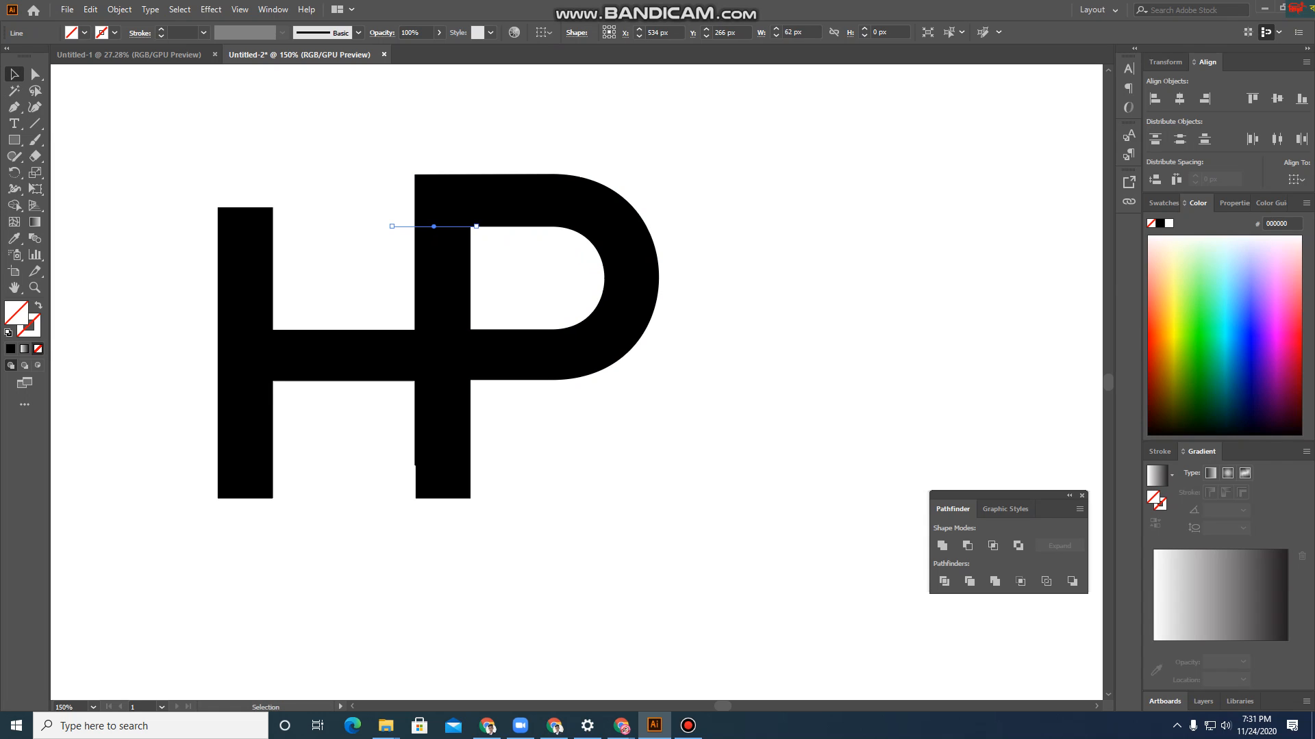
drag(327, 155, 404, 207)
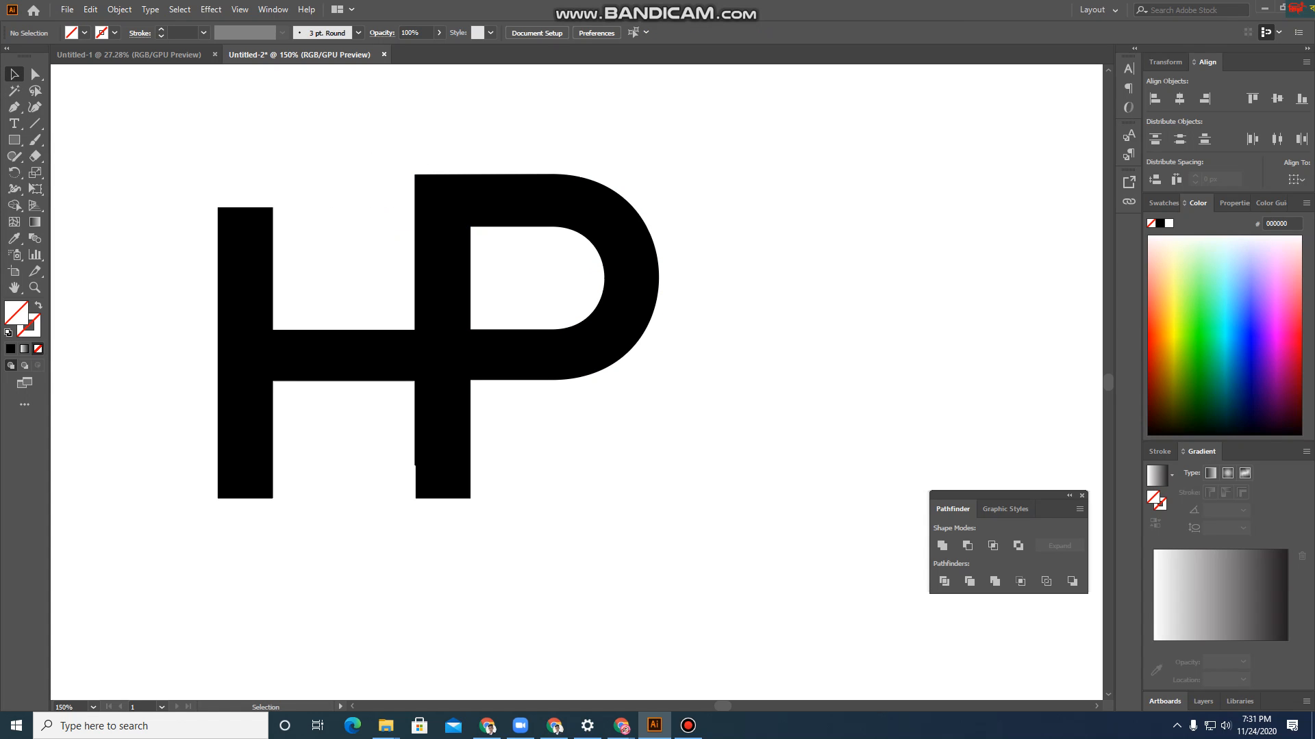
Nudge the H slightly left and up so its right stem and crossbar align with the P
key(a)
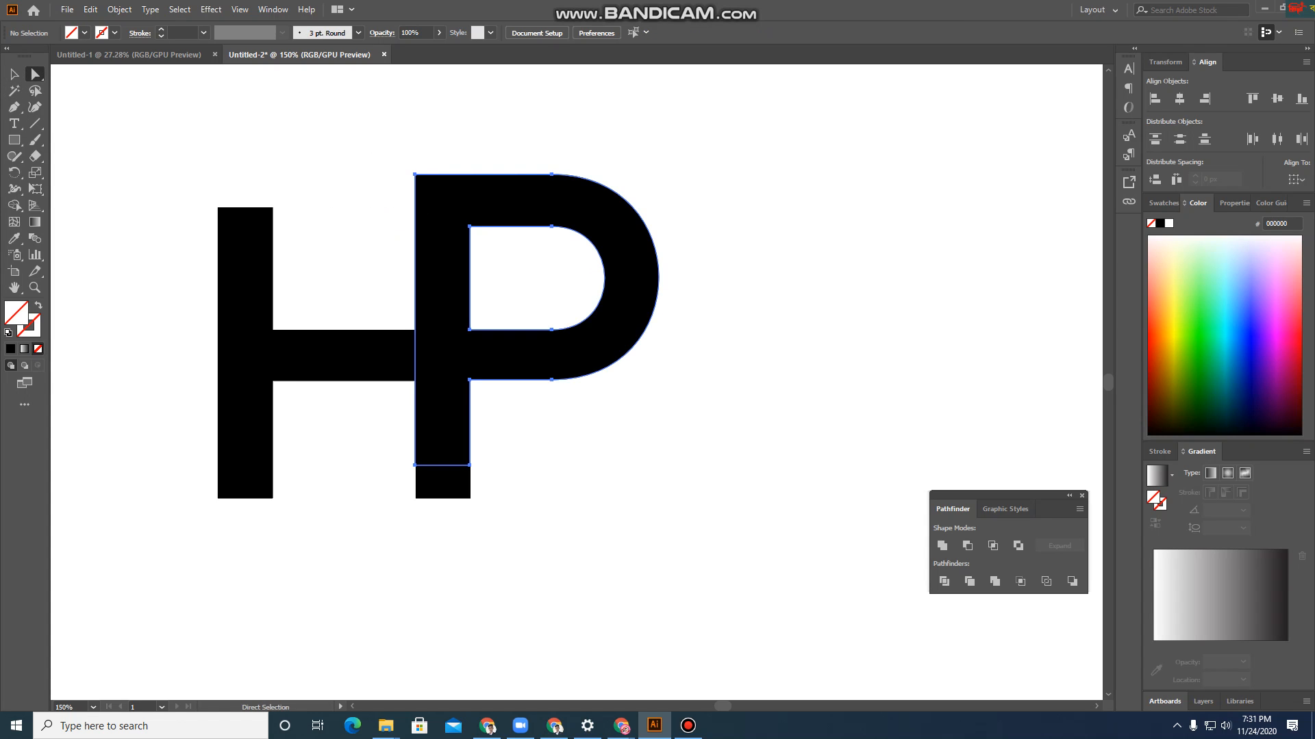
click(442, 274)
click(452, 486)
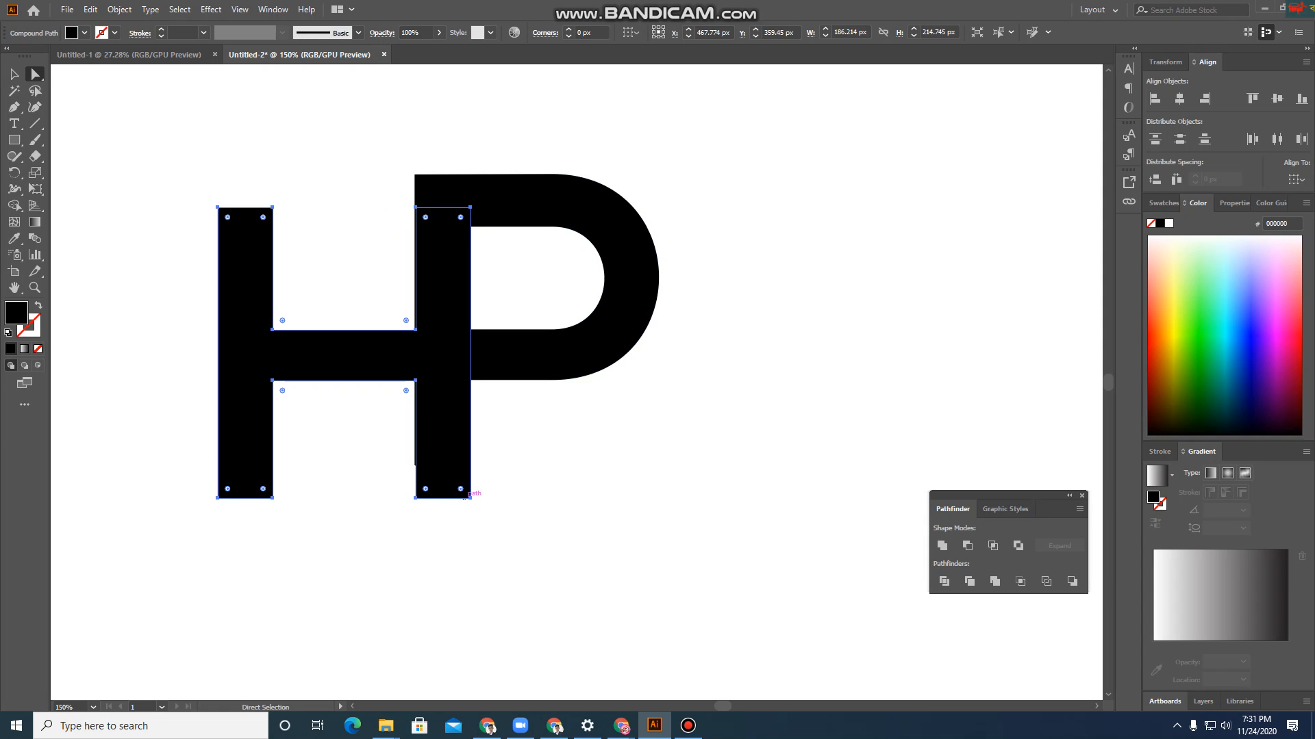
key(Left)
key(Left)
key(Down)
key(Down)
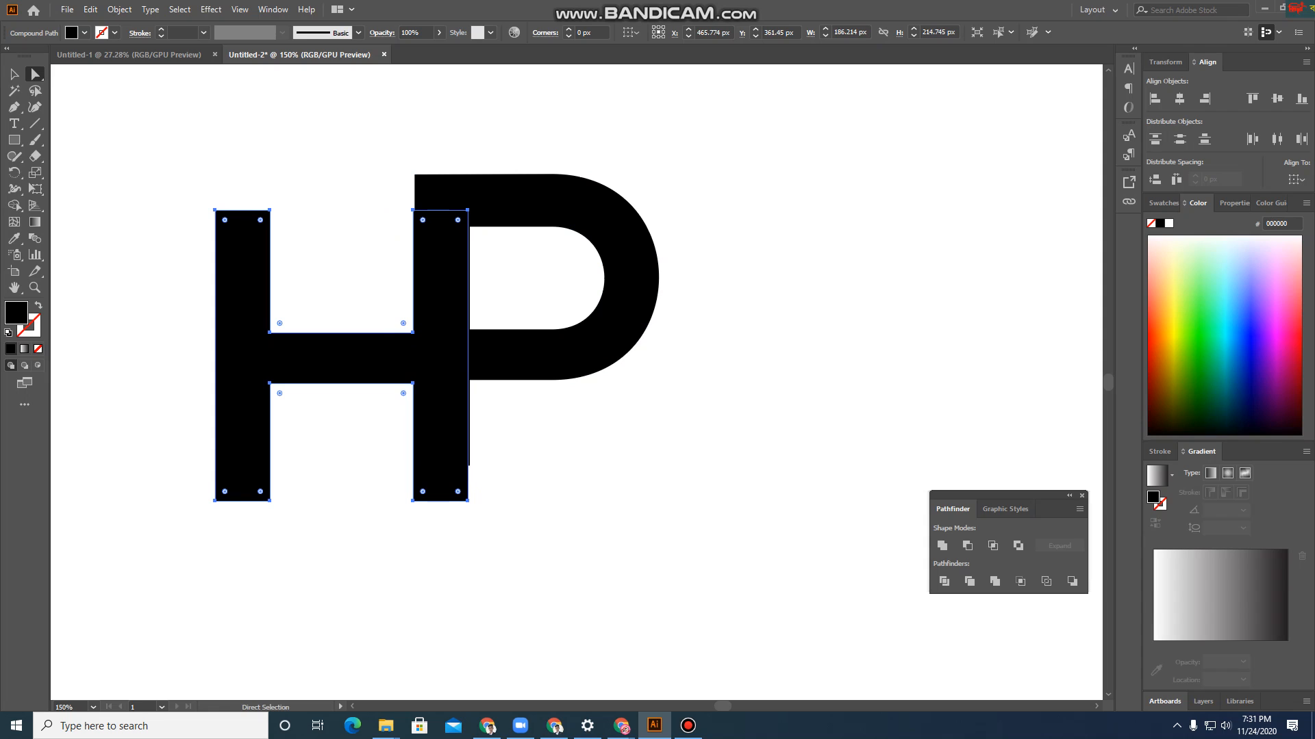
key(Right)
key(Right)
key(Left)
key(Up)
key(Up)
key(Up)
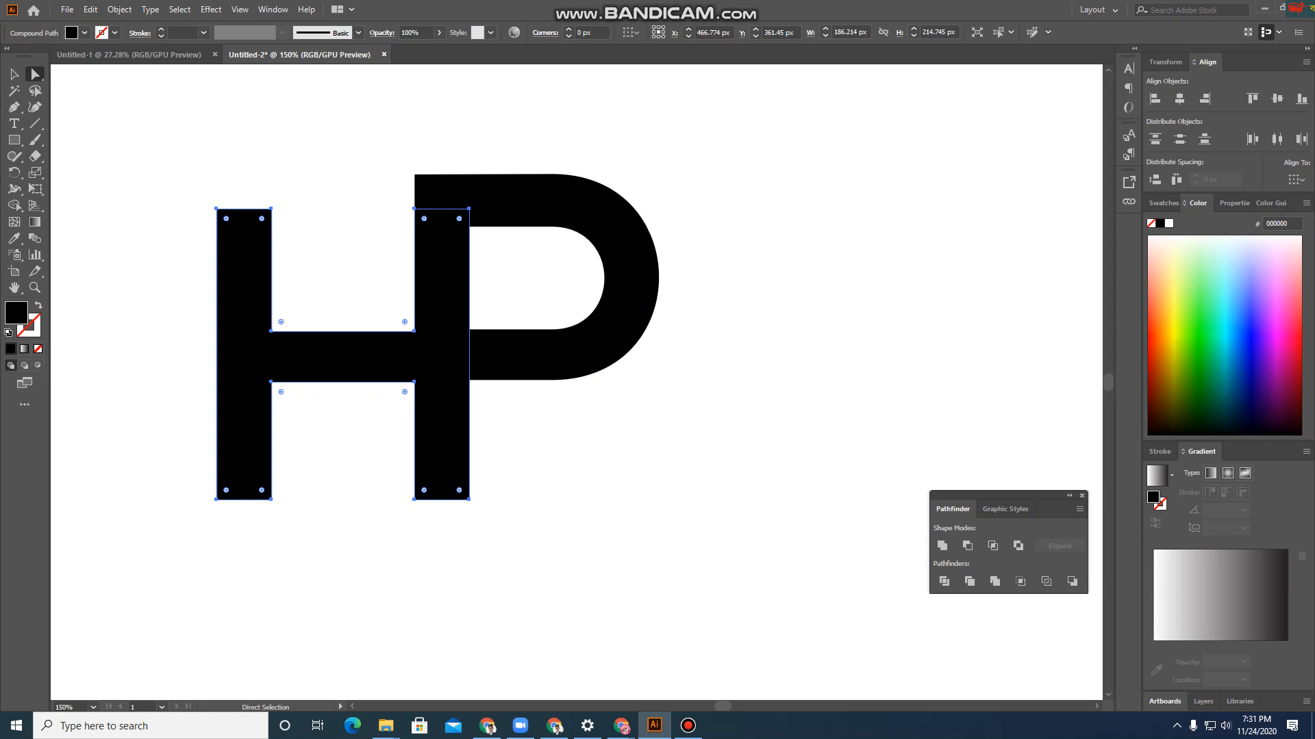
key(ctrl+shift+a)
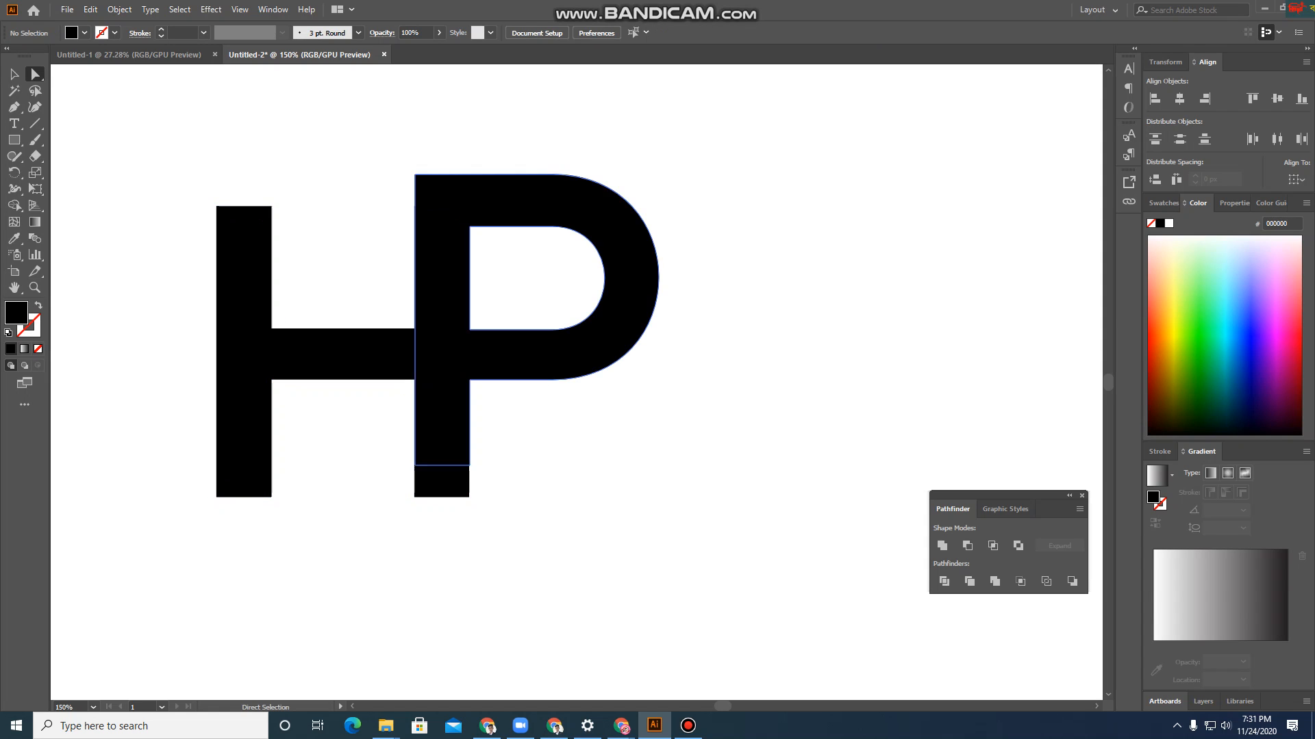
Draw another line about 64 px wide across the P's stem, near the upper edge of its counter
click(35, 124)
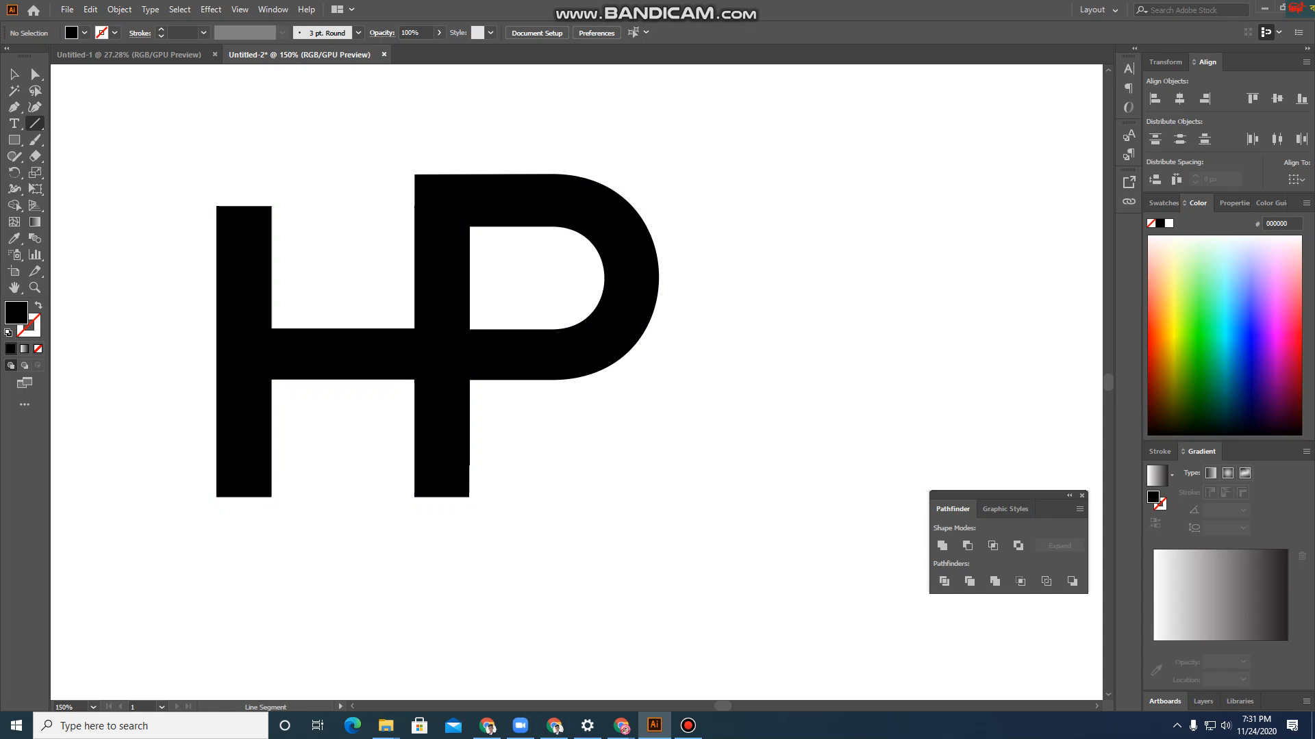
drag(399, 226, 485, 230)
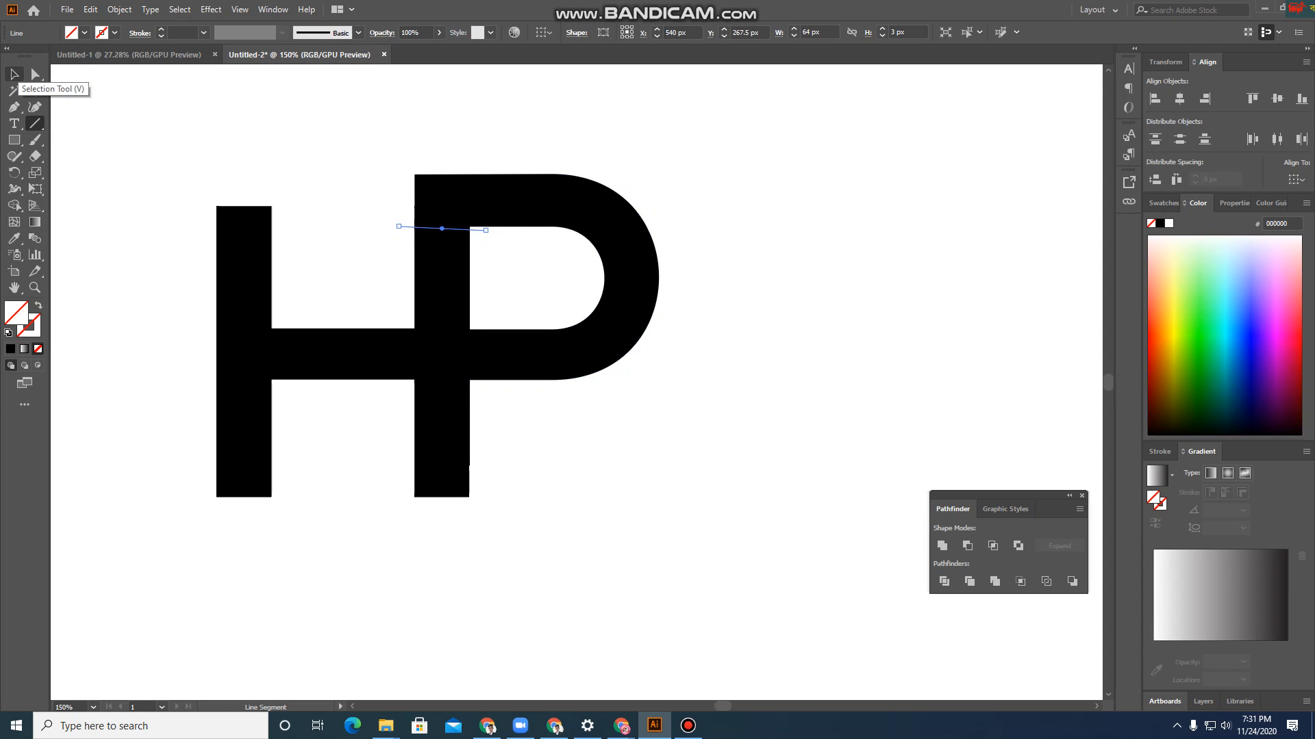
click(14, 74)
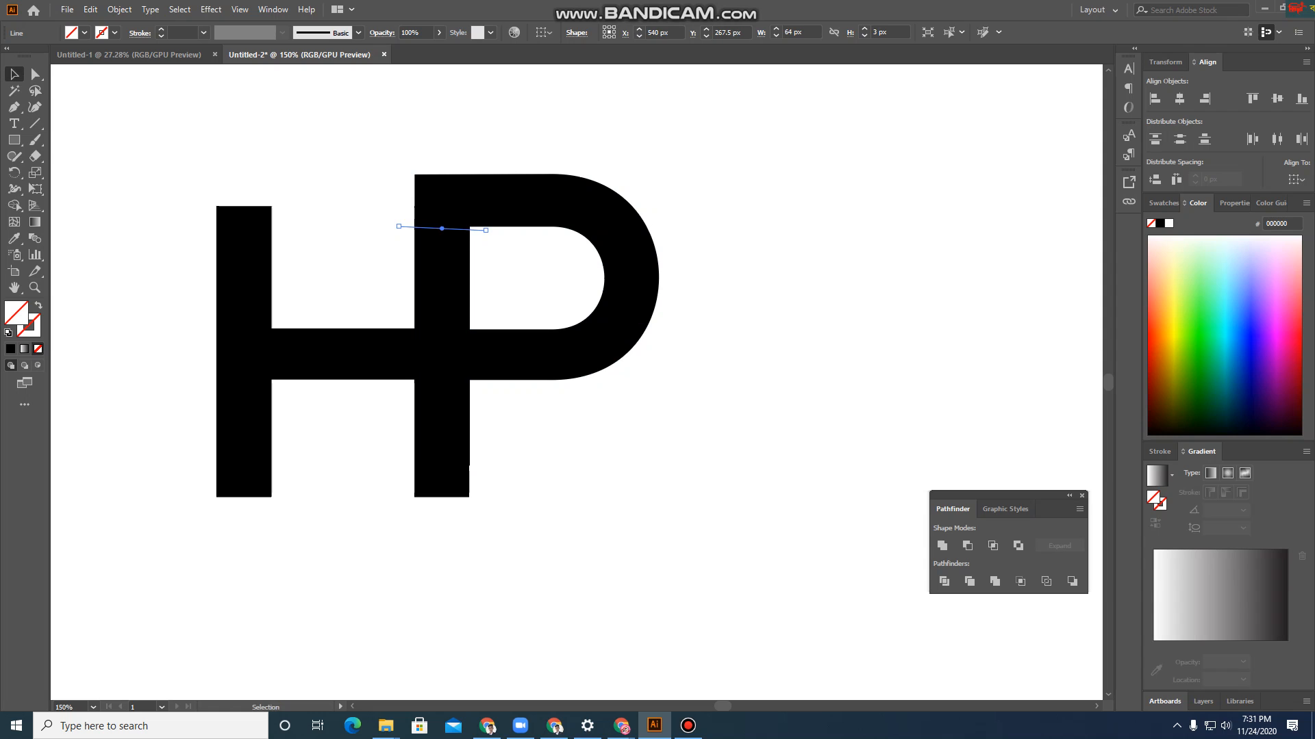
Divide the overlapping H, P and crossing lines with Pathfinder, and ungroup the resulting pieces
drag(383, 161, 701, 361)
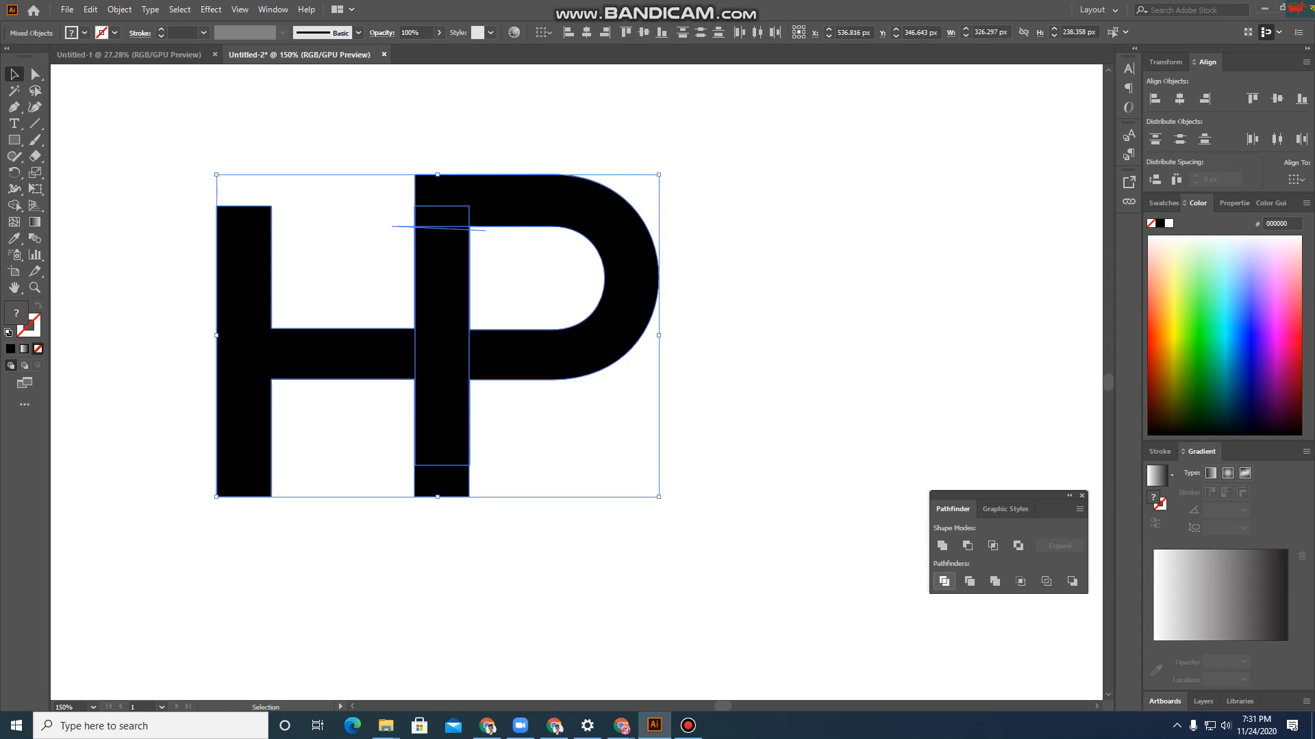
click(943, 580)
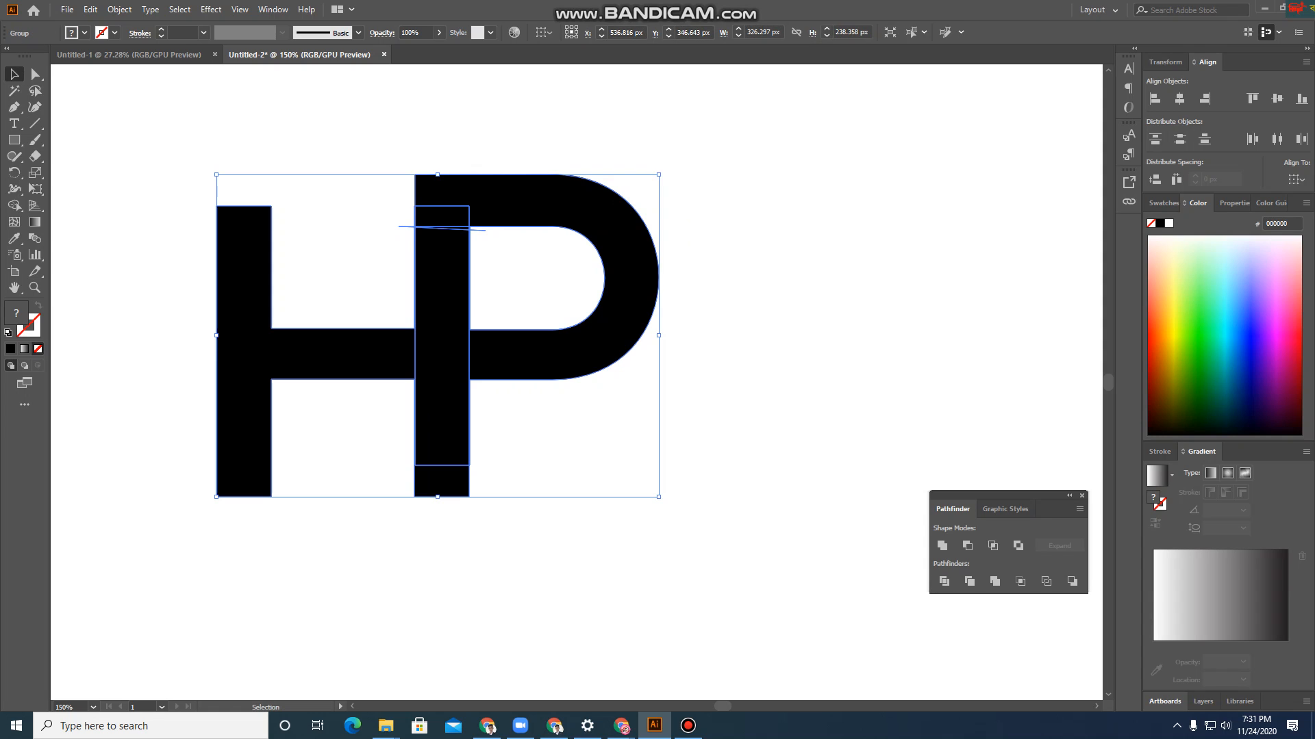
click(712, 411)
scroll(454, 243, up, 3)
click(388, 234)
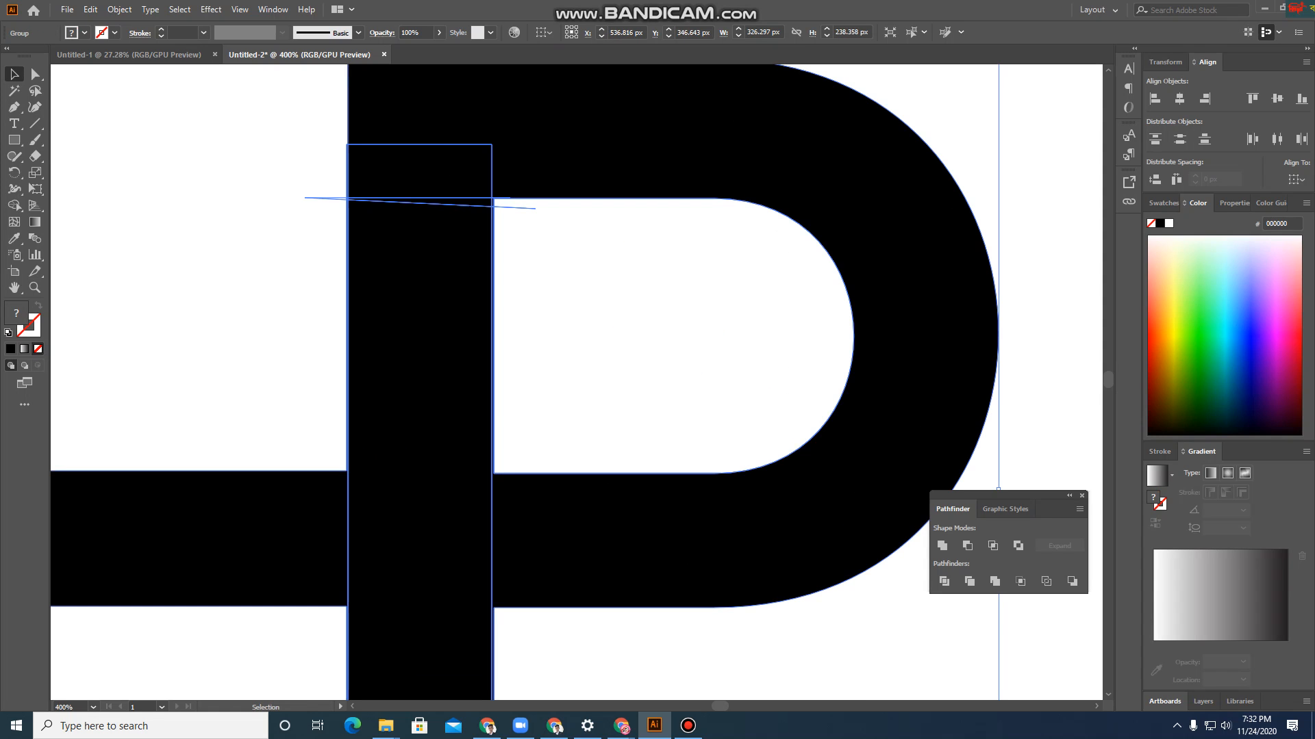
right_click(389, 235)
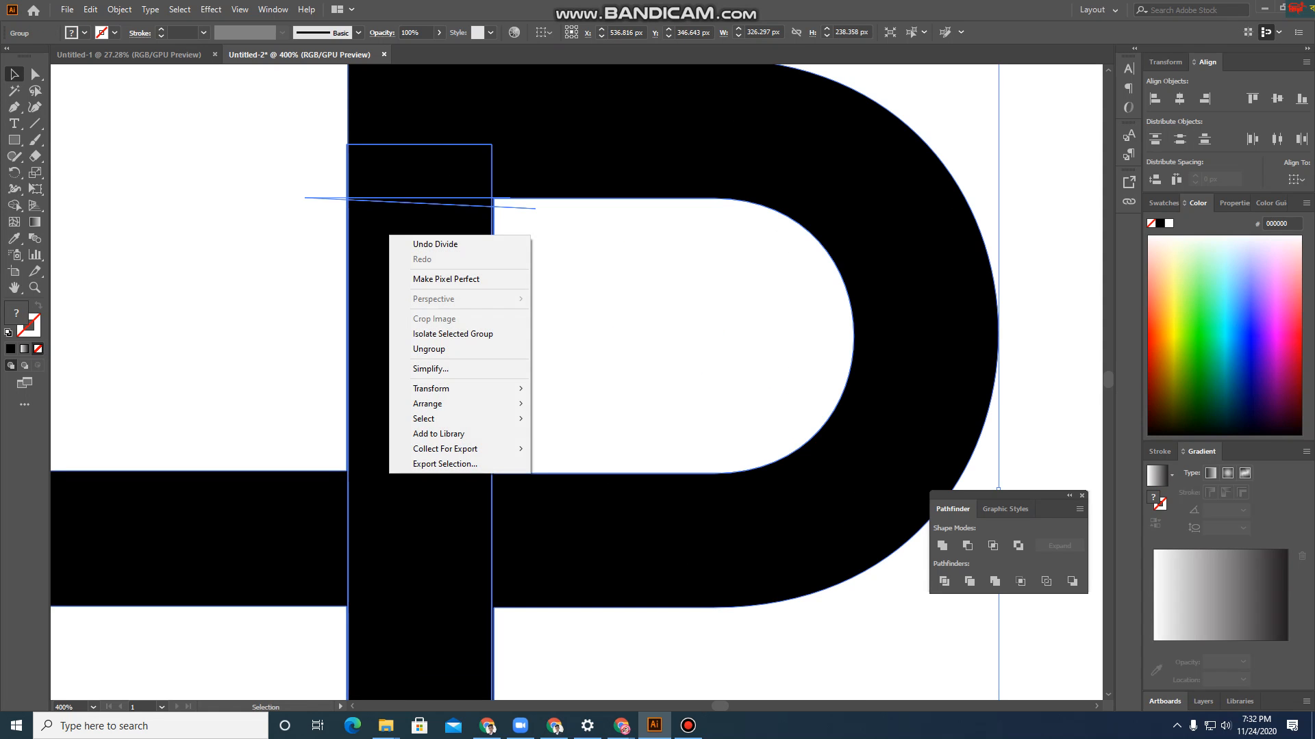
key(a)
right_click(444, 235)
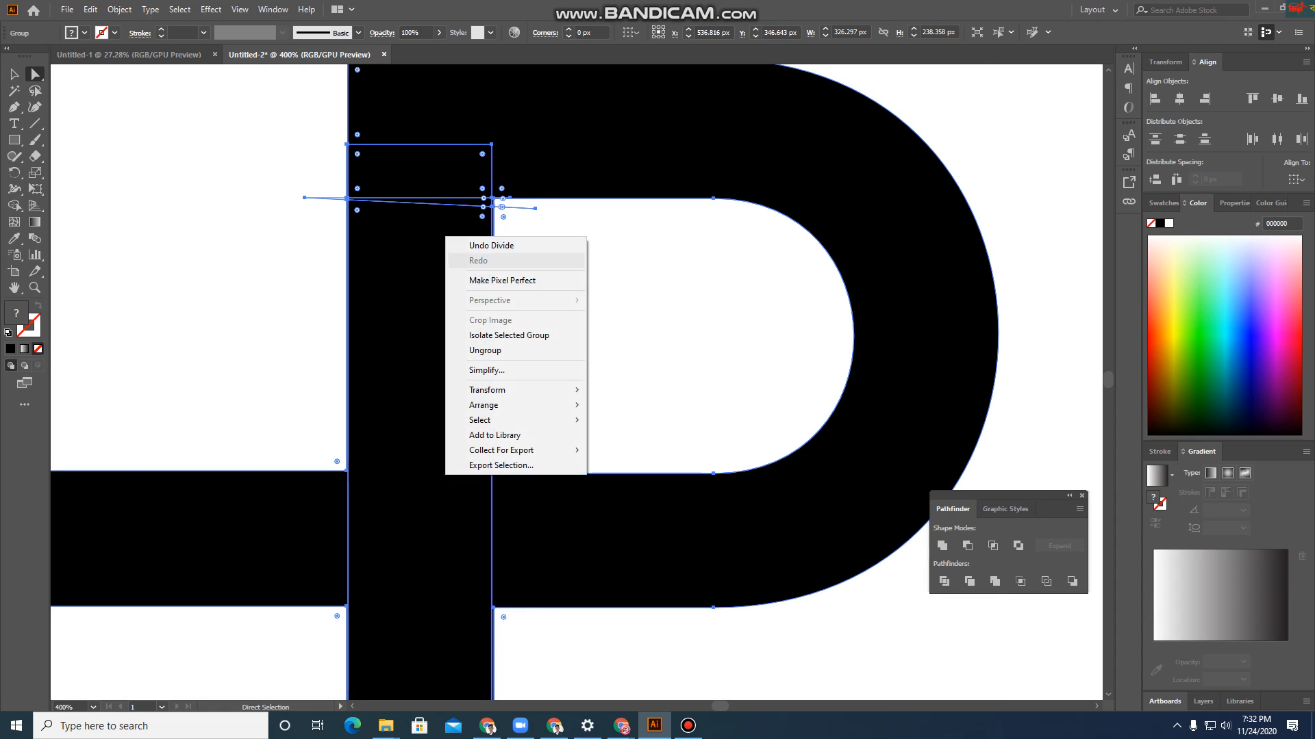
click(479, 352)
Try to move and delete the overlap piece just above the dividing lines, and undo both changes
click(491, 197)
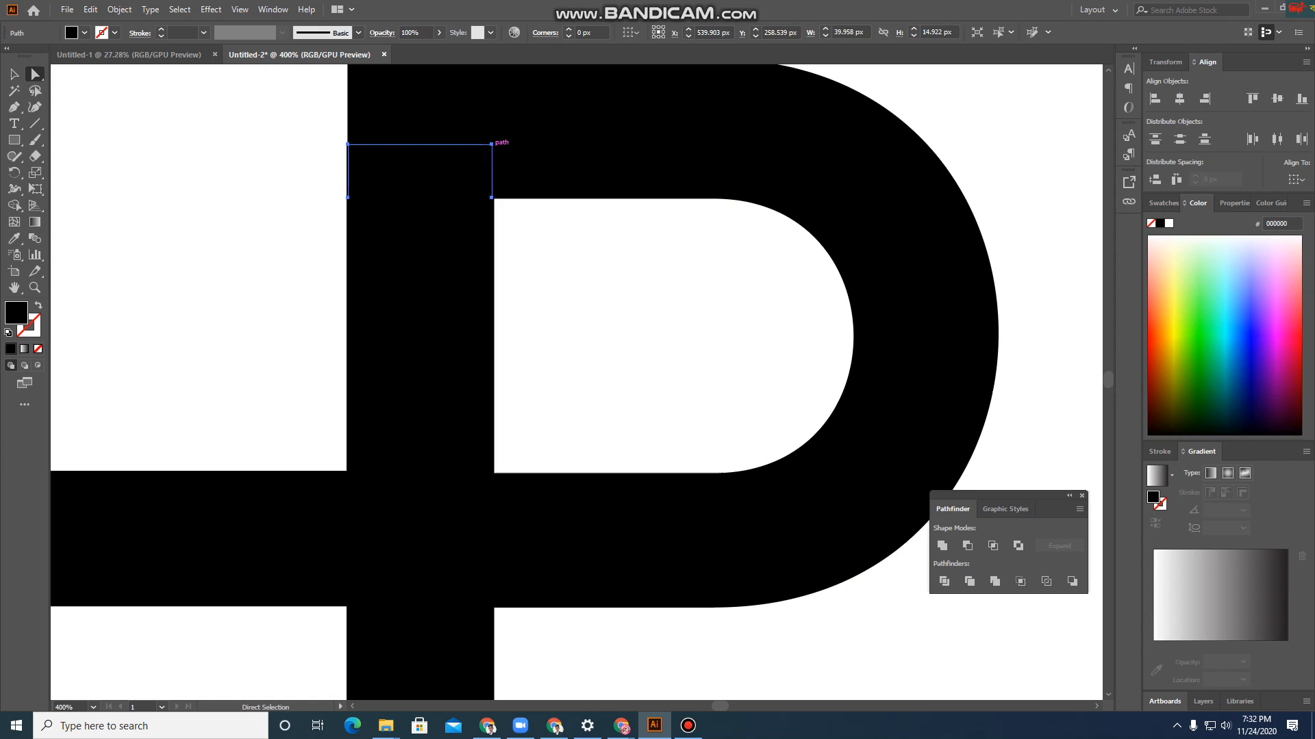
drag(491, 145, 496, 205)
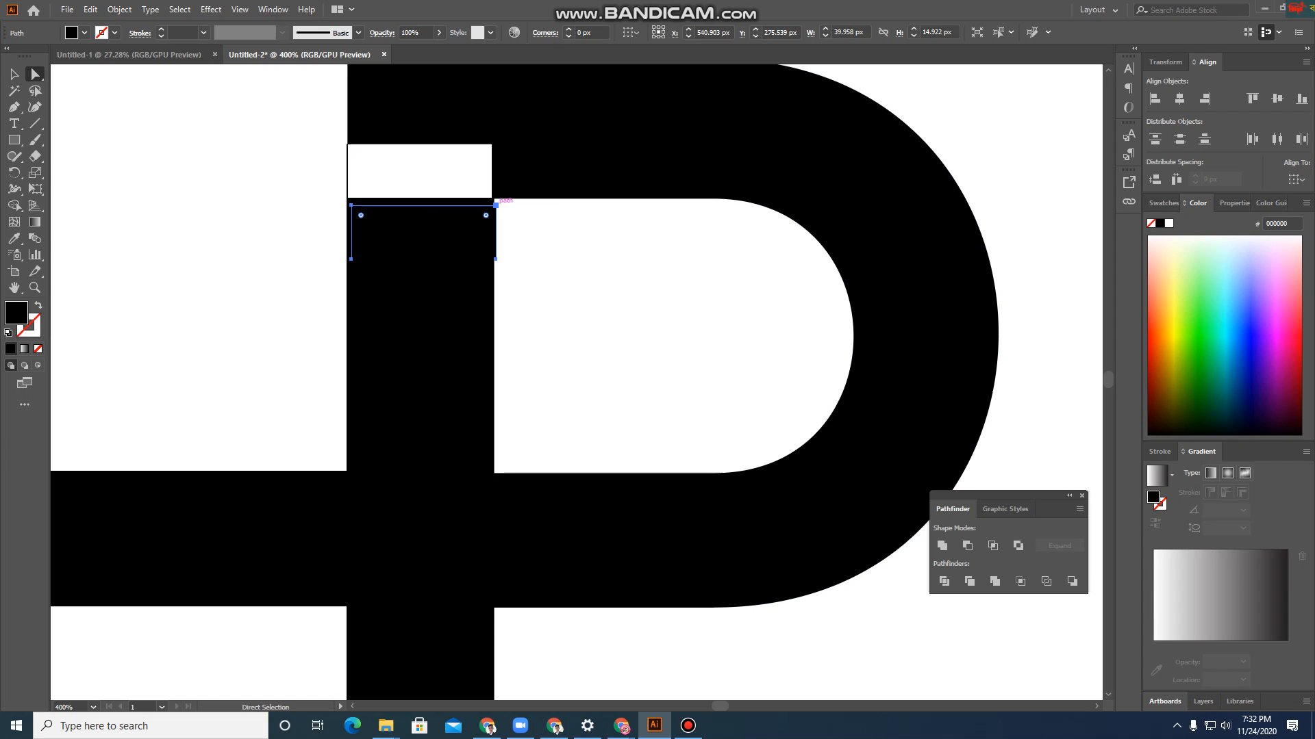
key(Delete)
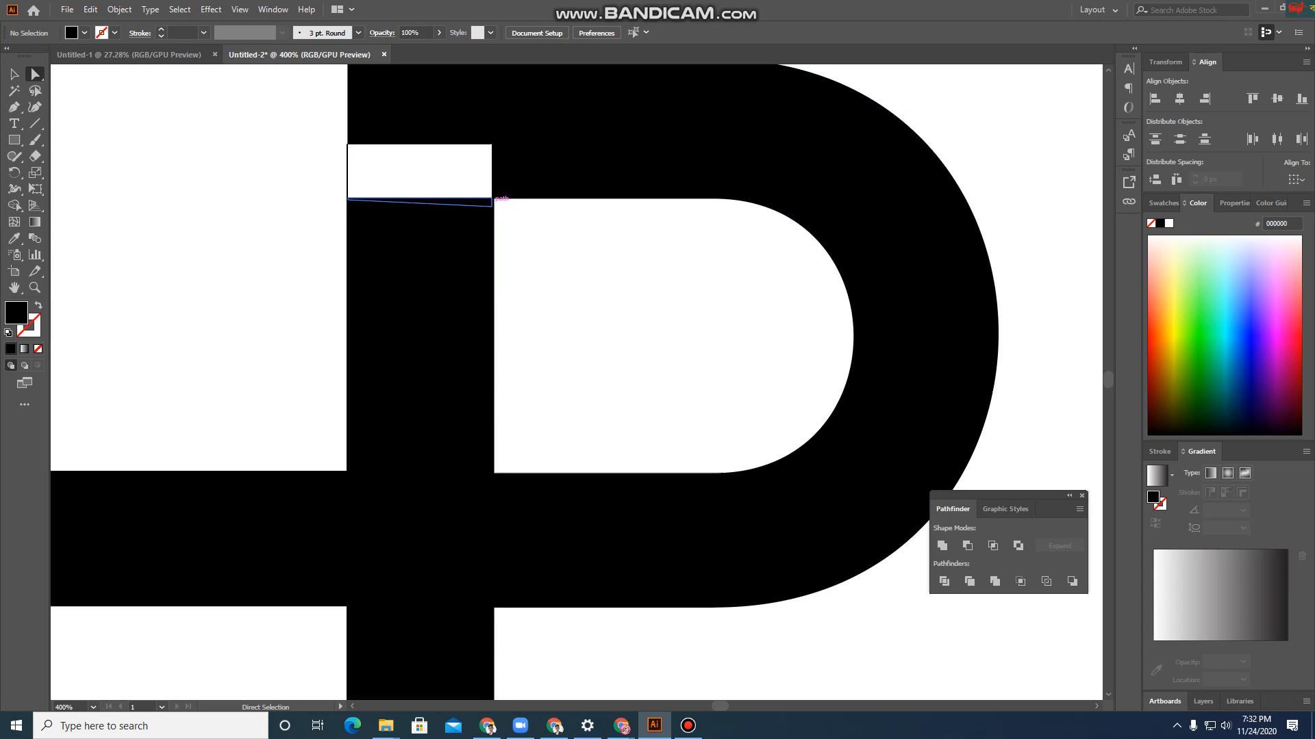
key(ctrl+z)
key(ctrl+z)
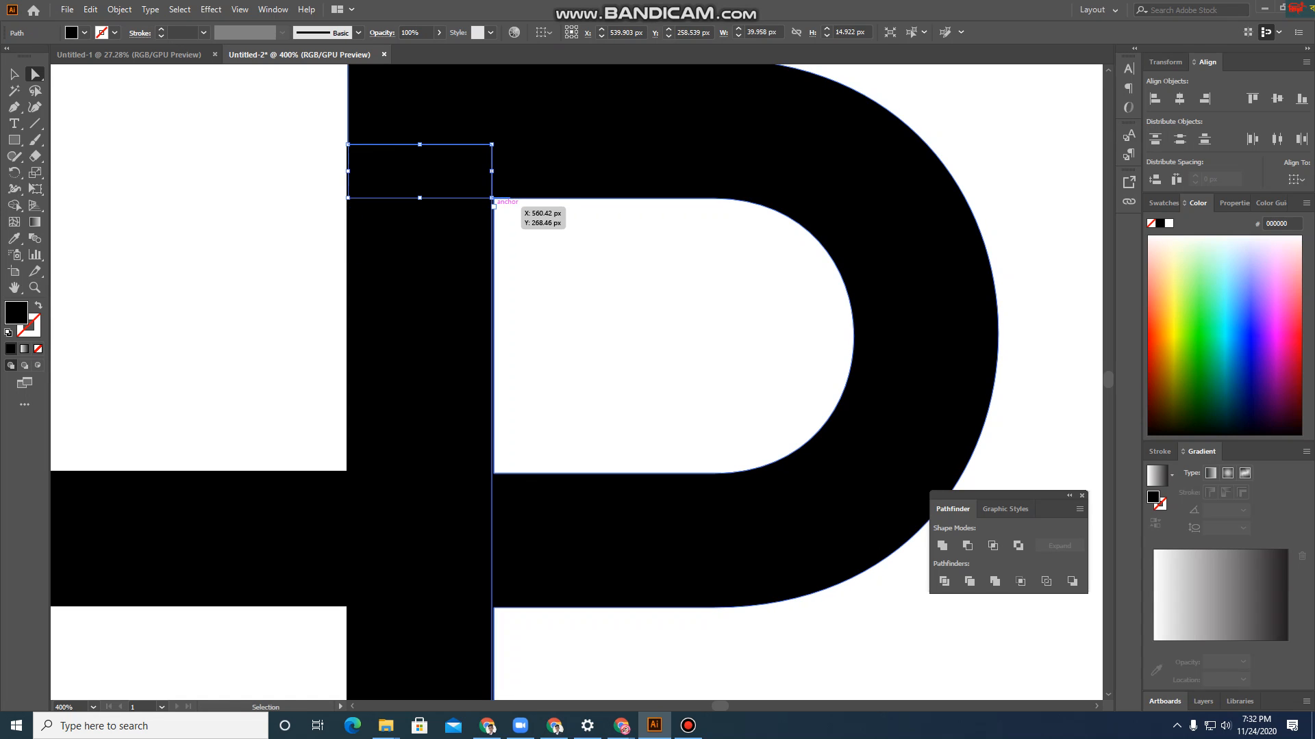
Lower both upper corners of the shared stem piece to about Y 277 px, opening a gap below the P's upper bar
click(492, 213)
click(491, 206)
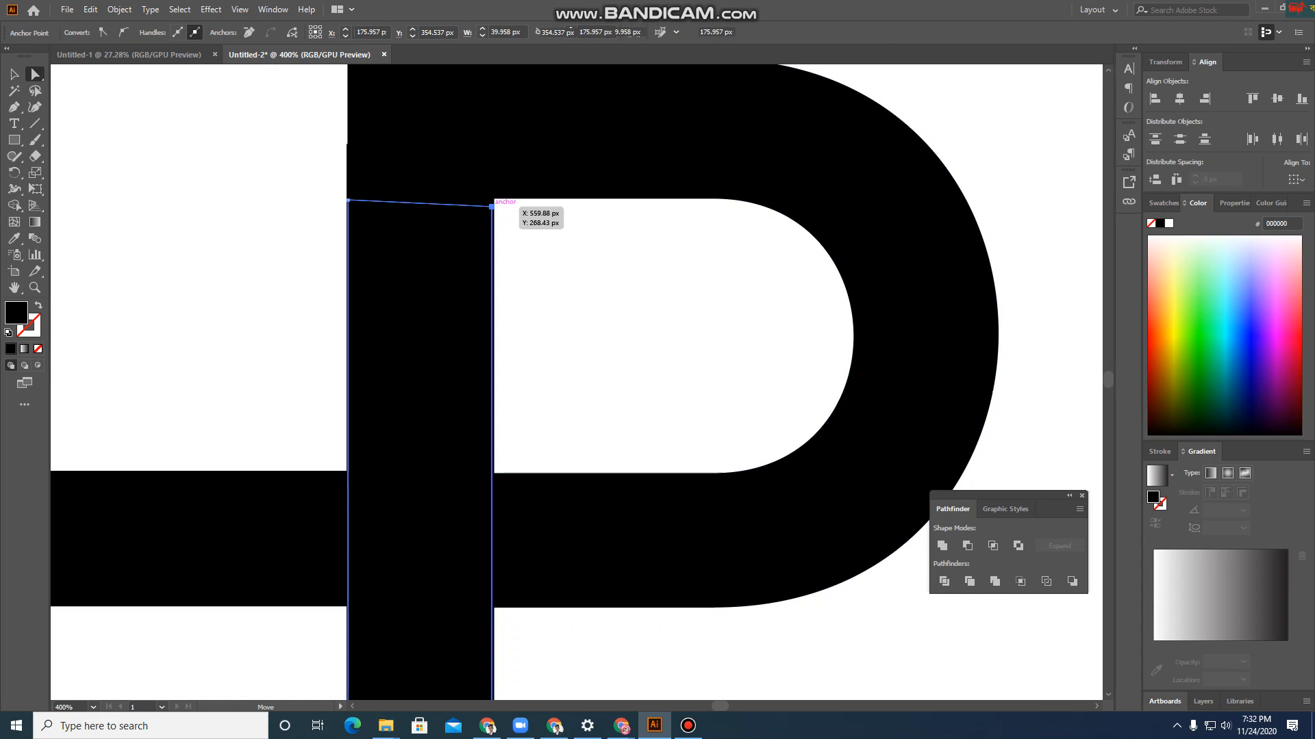
drag(491, 206, 495, 234)
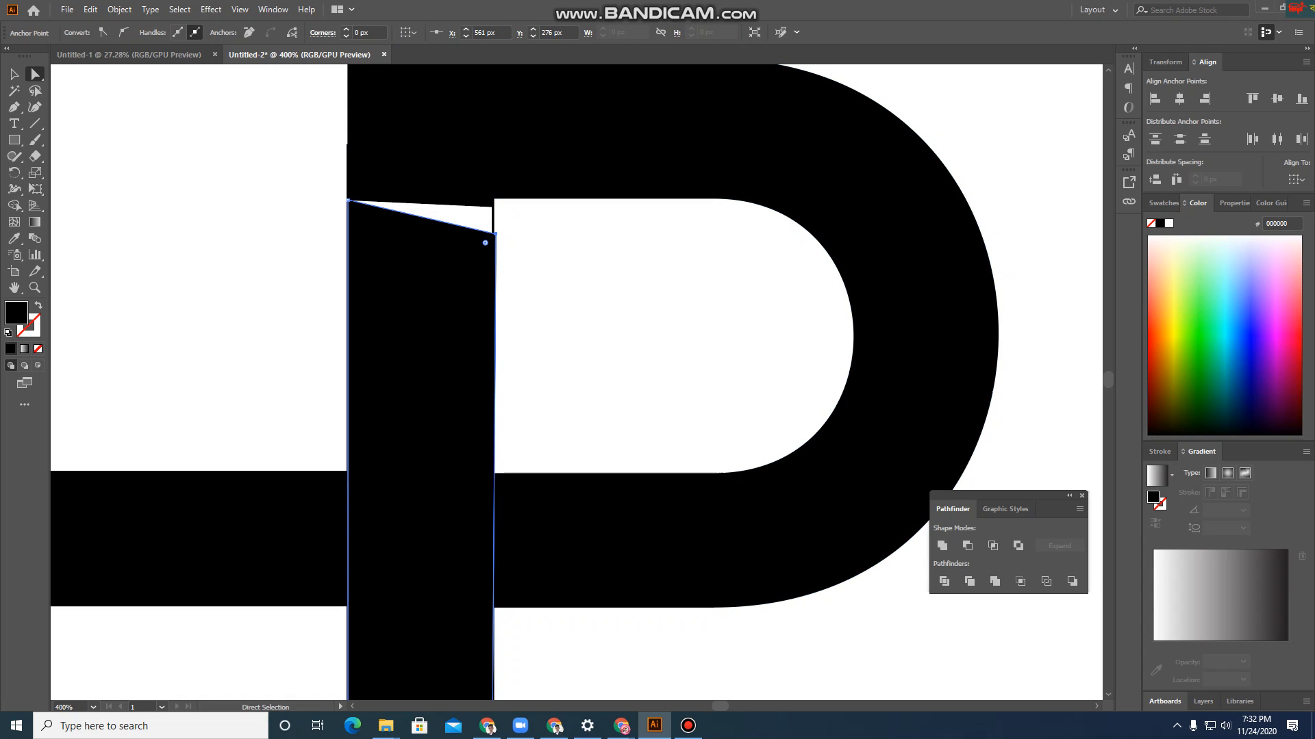
drag(349, 201, 348, 237)
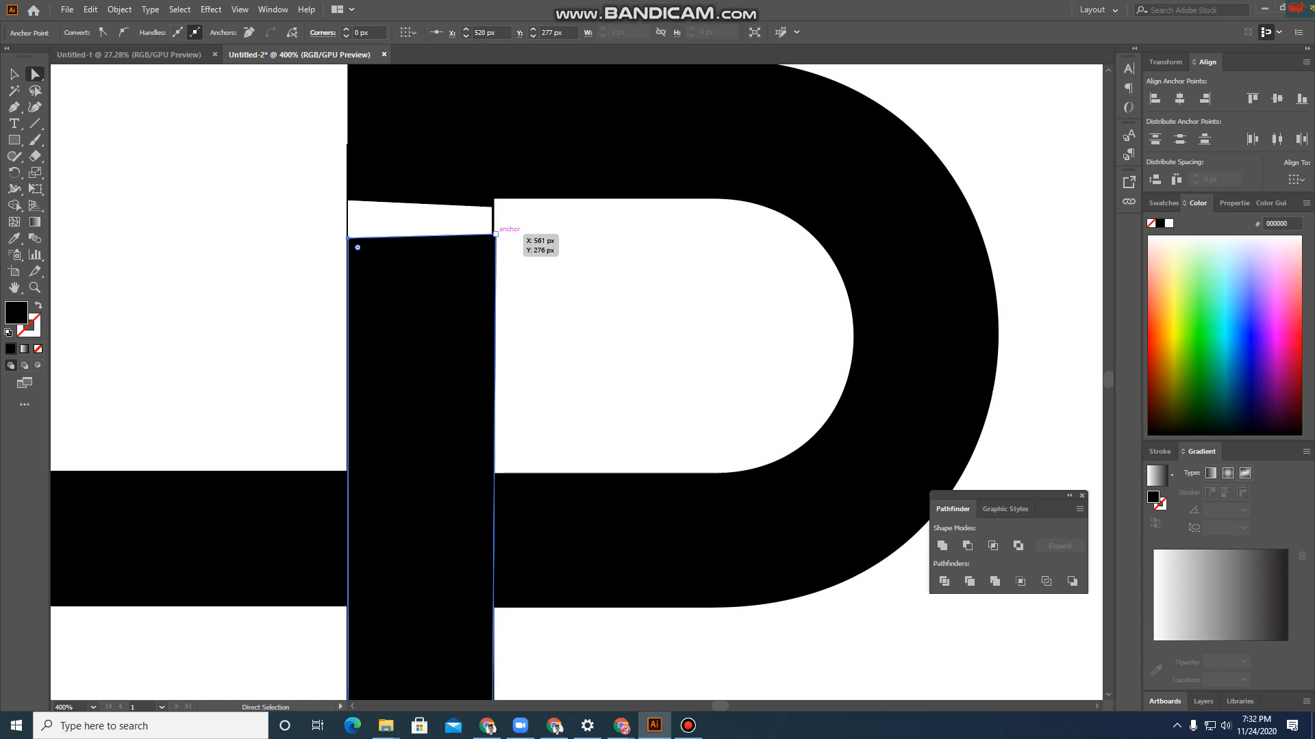
drag(496, 235, 496, 241)
Try to delete the thin sliver beside the stem gap, and undo the deletion
click(494, 223)
click(494, 223)
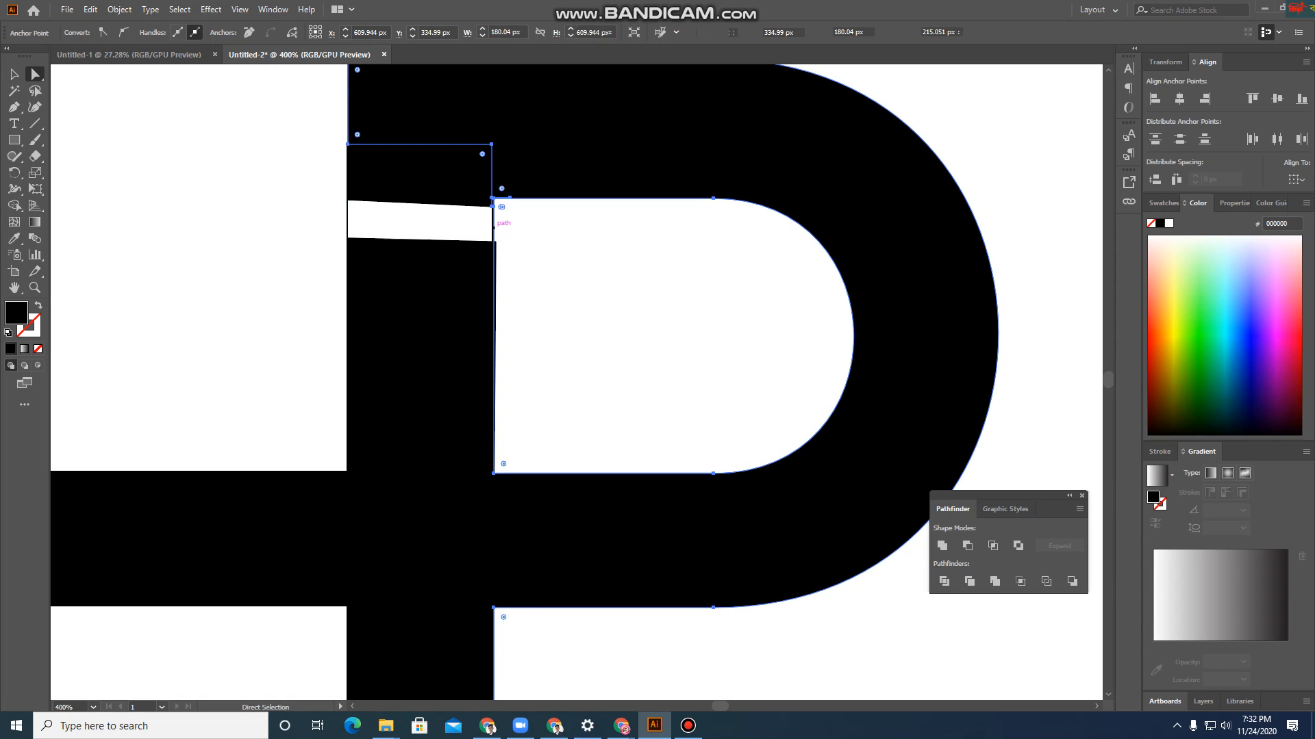
key(Delete)
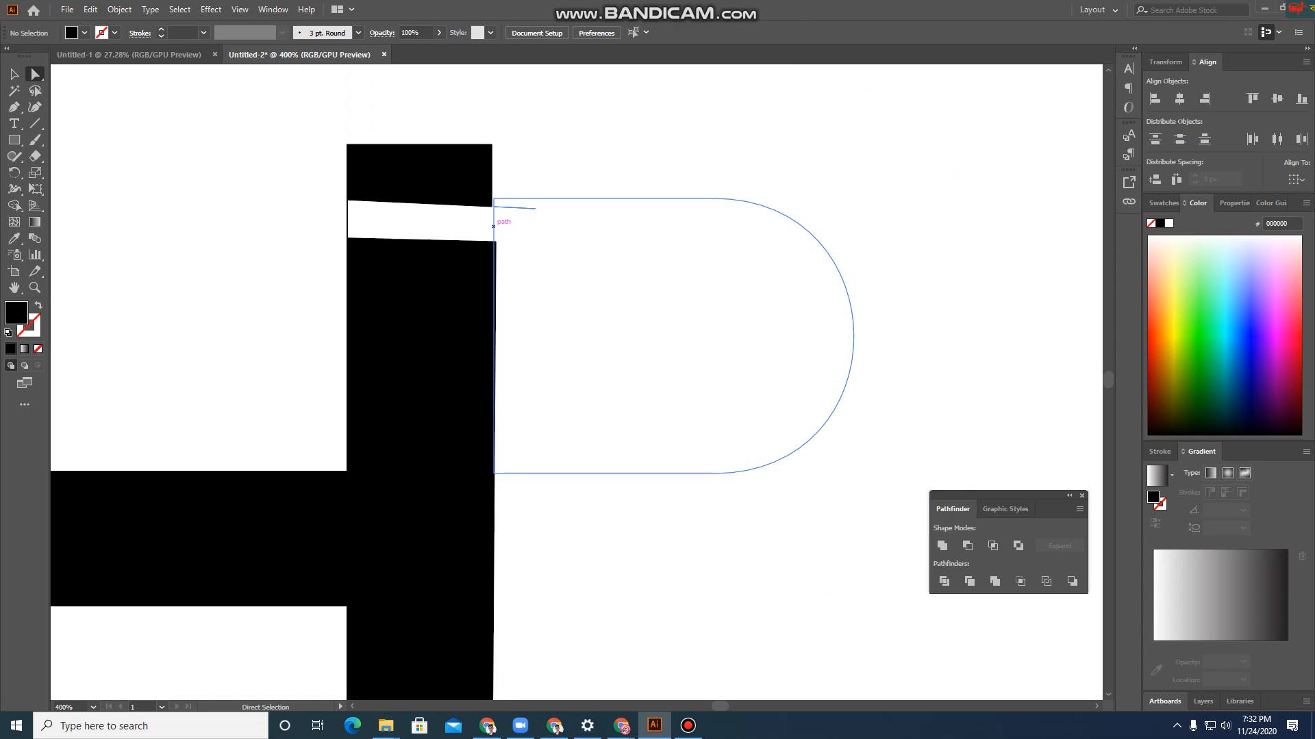
key(ctrl+z)
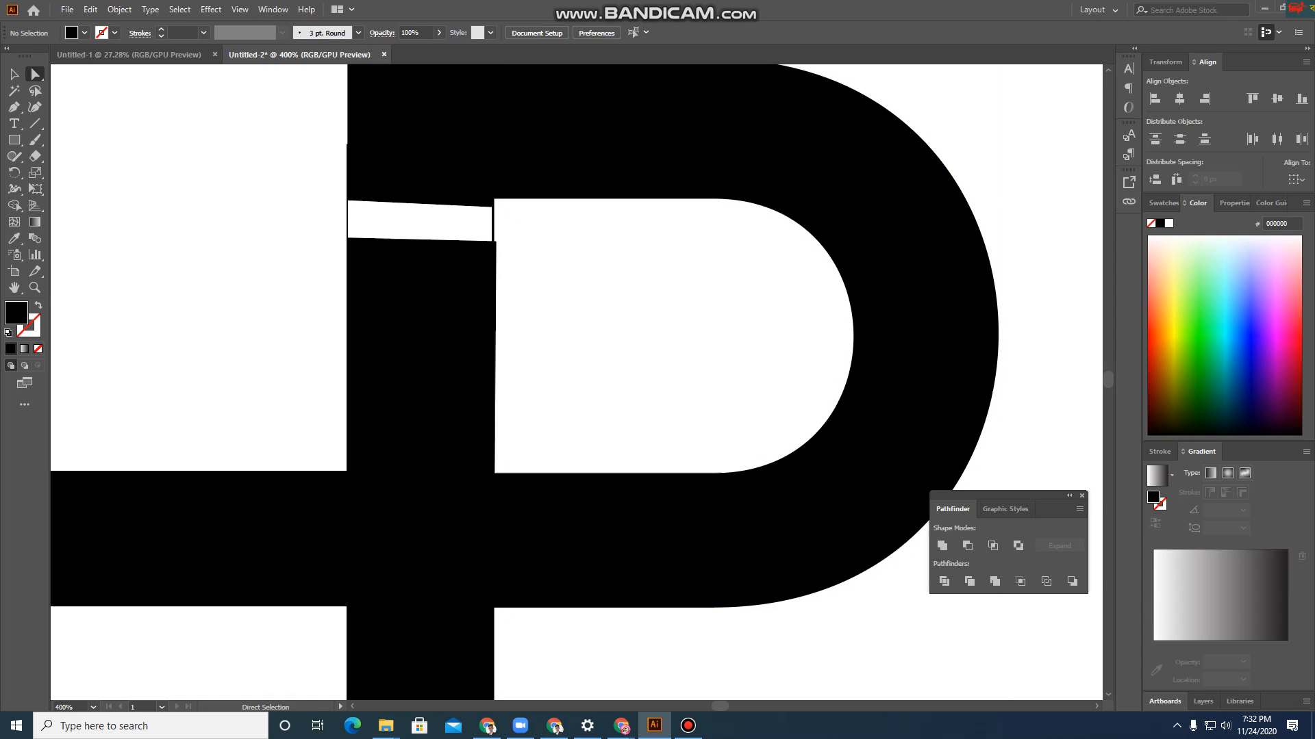
click(493, 215)
Draw a rectangle about 65 by 13 px across the stem gap and fill it with pale green C9FFCA
right_click(14, 141)
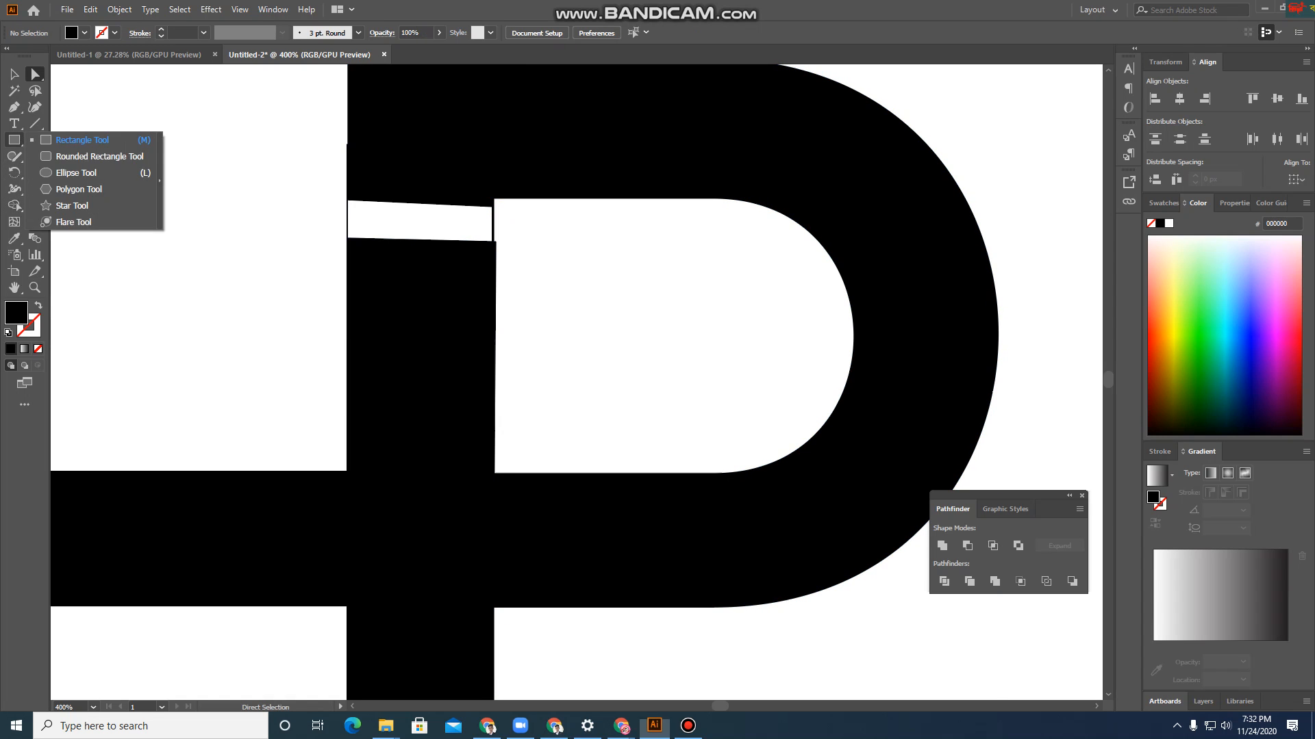
click(81, 141)
drag(293, 198, 529, 245)
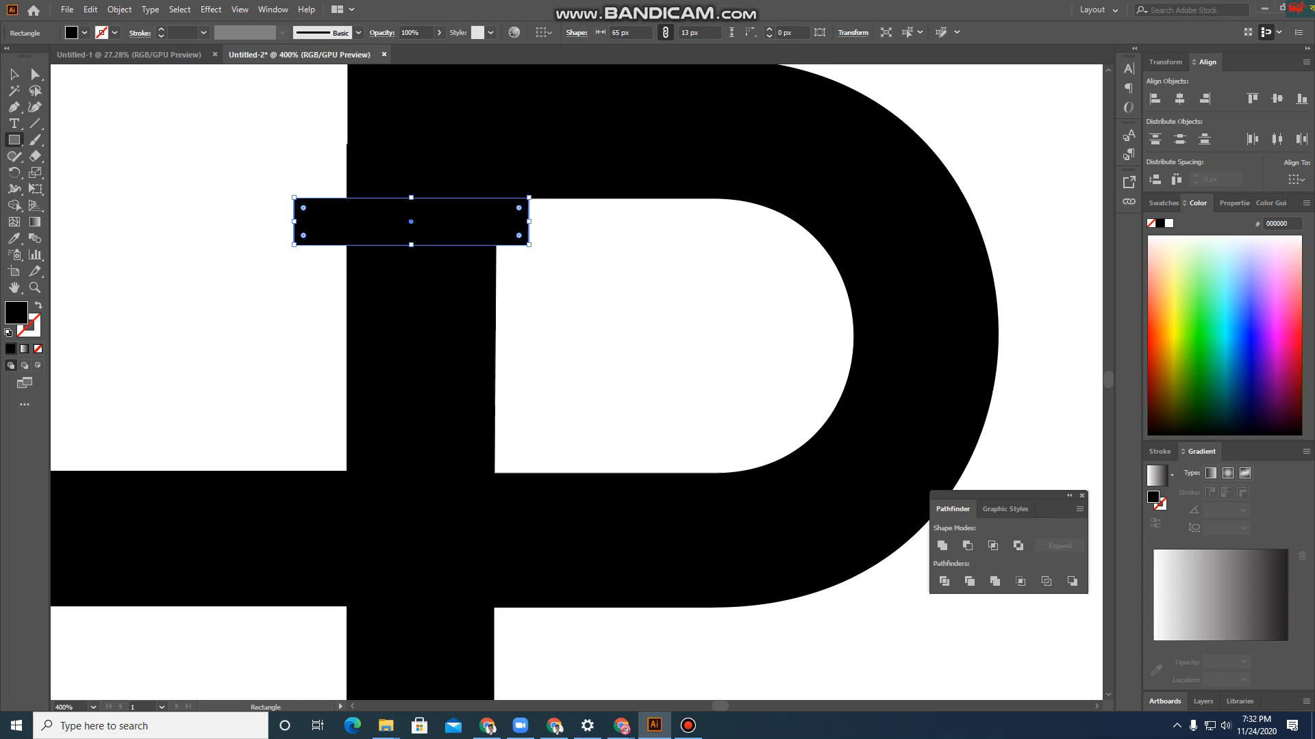
click(15, 238)
click(1199, 257)
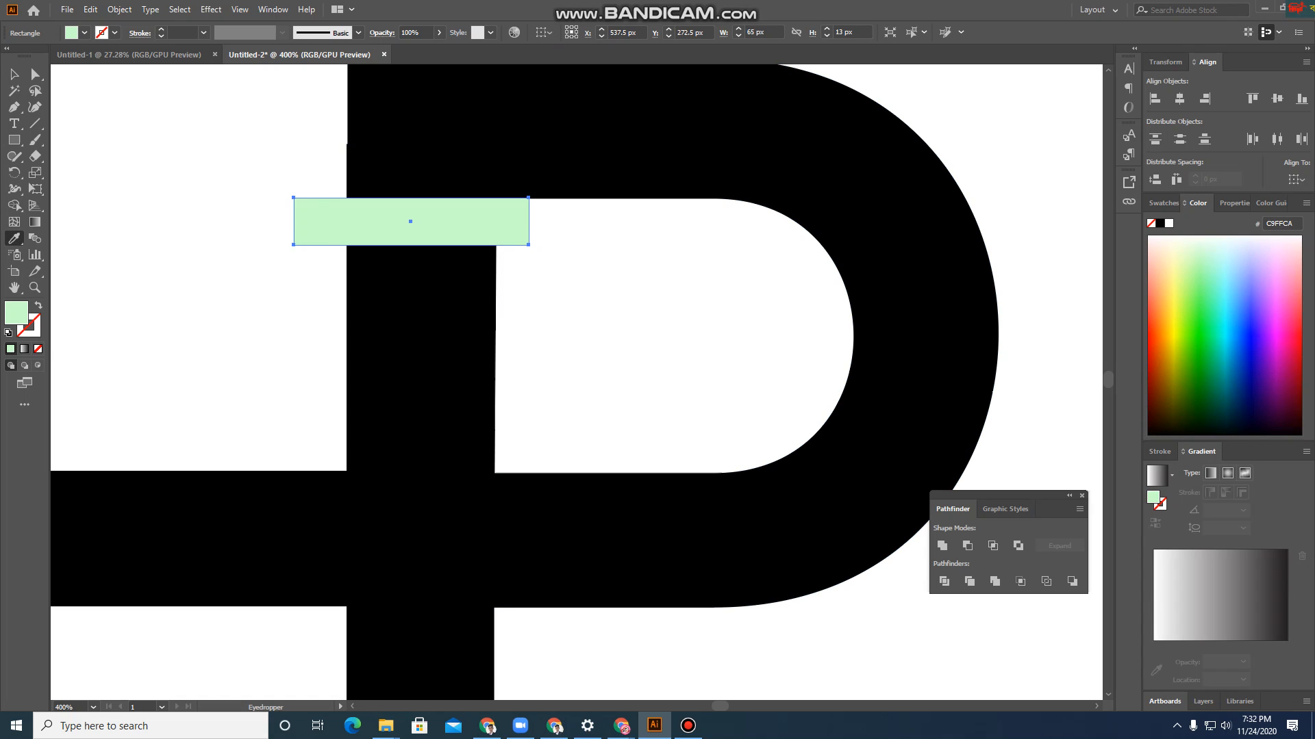
Divide the letters with the green rectangle using Pathfinder and ungroup the result
key(v)
drag(135, 95, 636, 471)
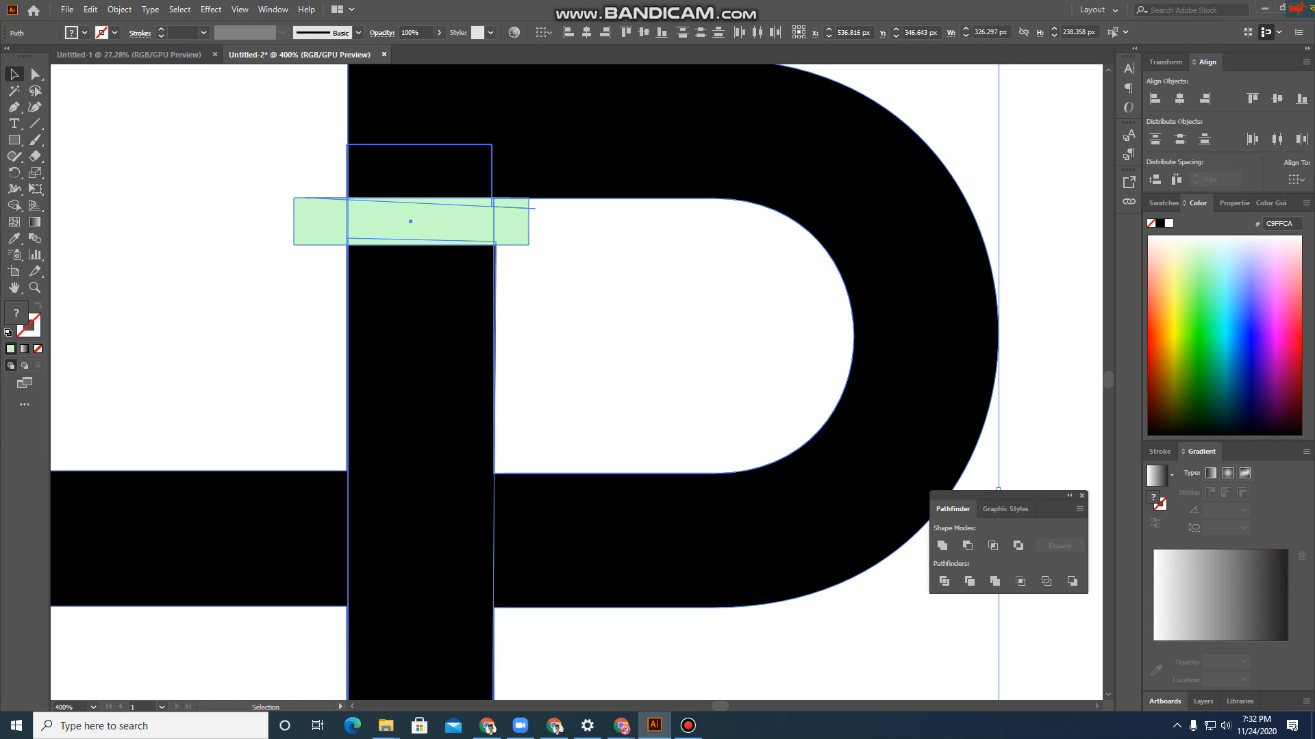
click(944, 582)
click(1044, 418)
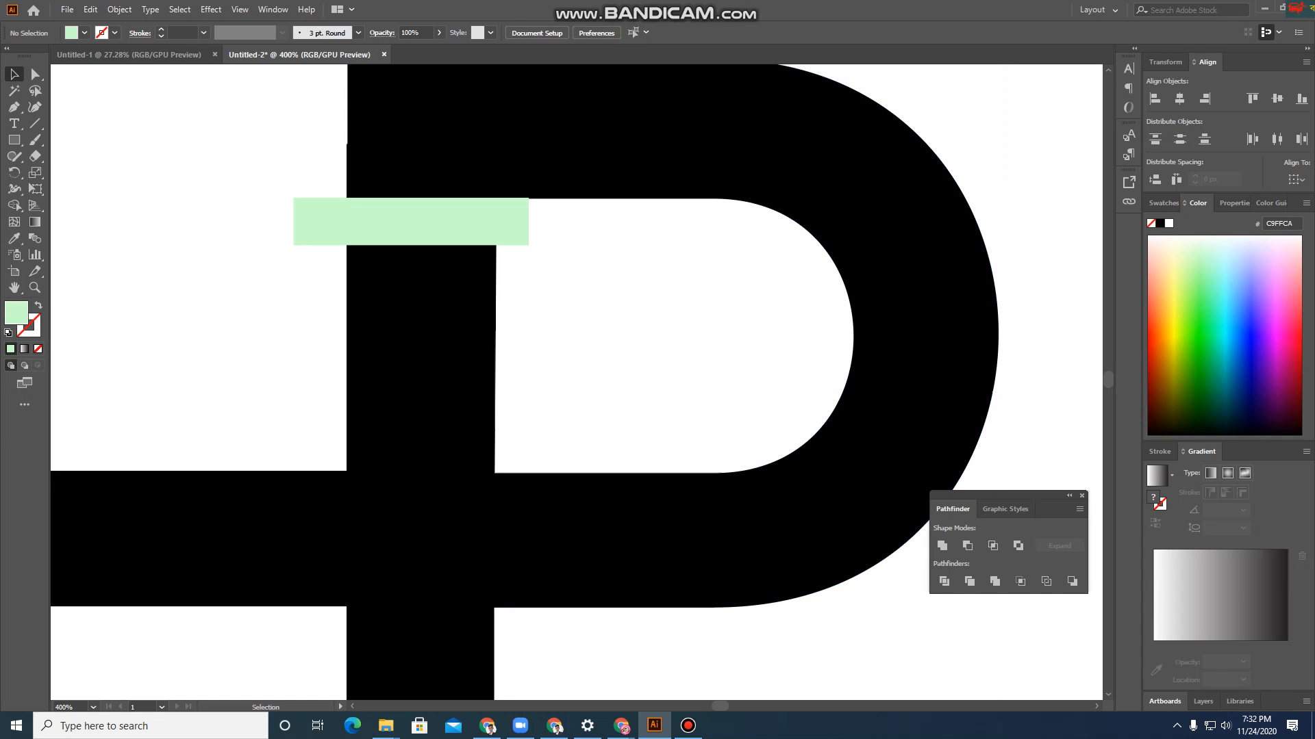
click(446, 233)
right_click(445, 233)
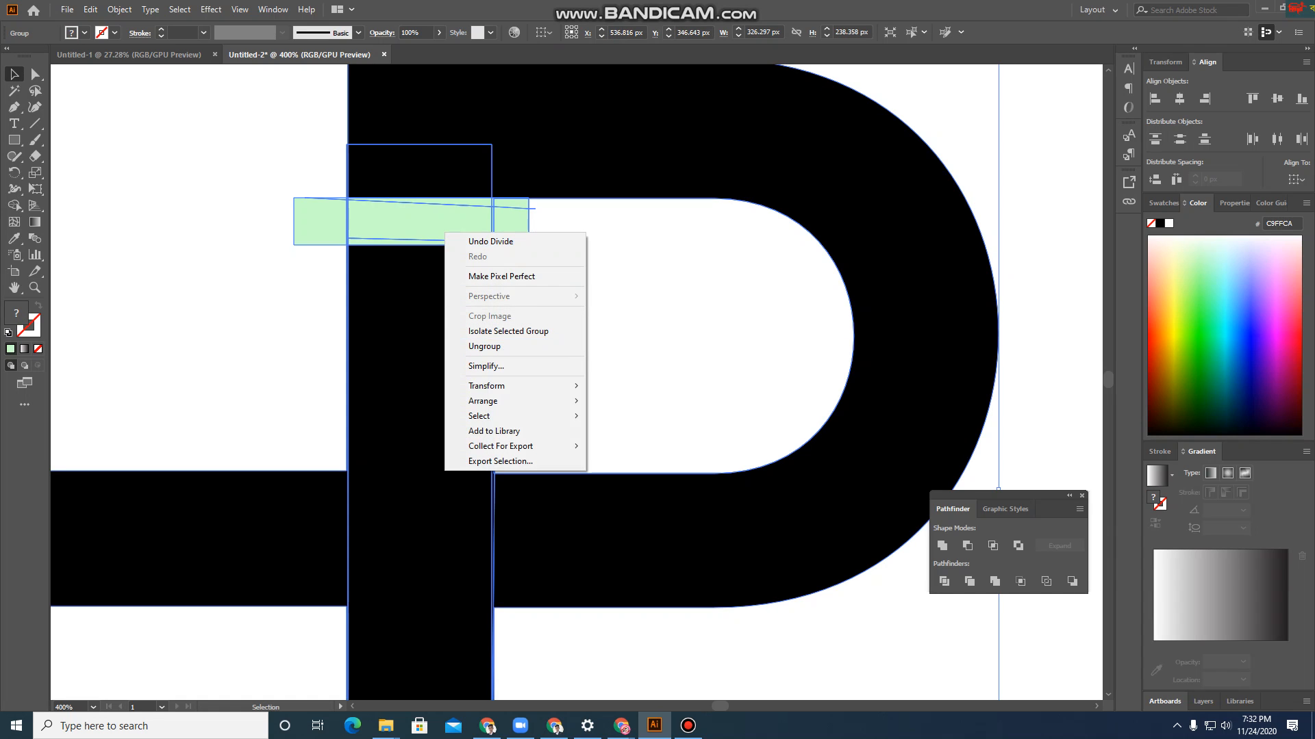
click(484, 346)
Delete the large green pieces inside the stem gap and on both sides of it
click(445, 241)
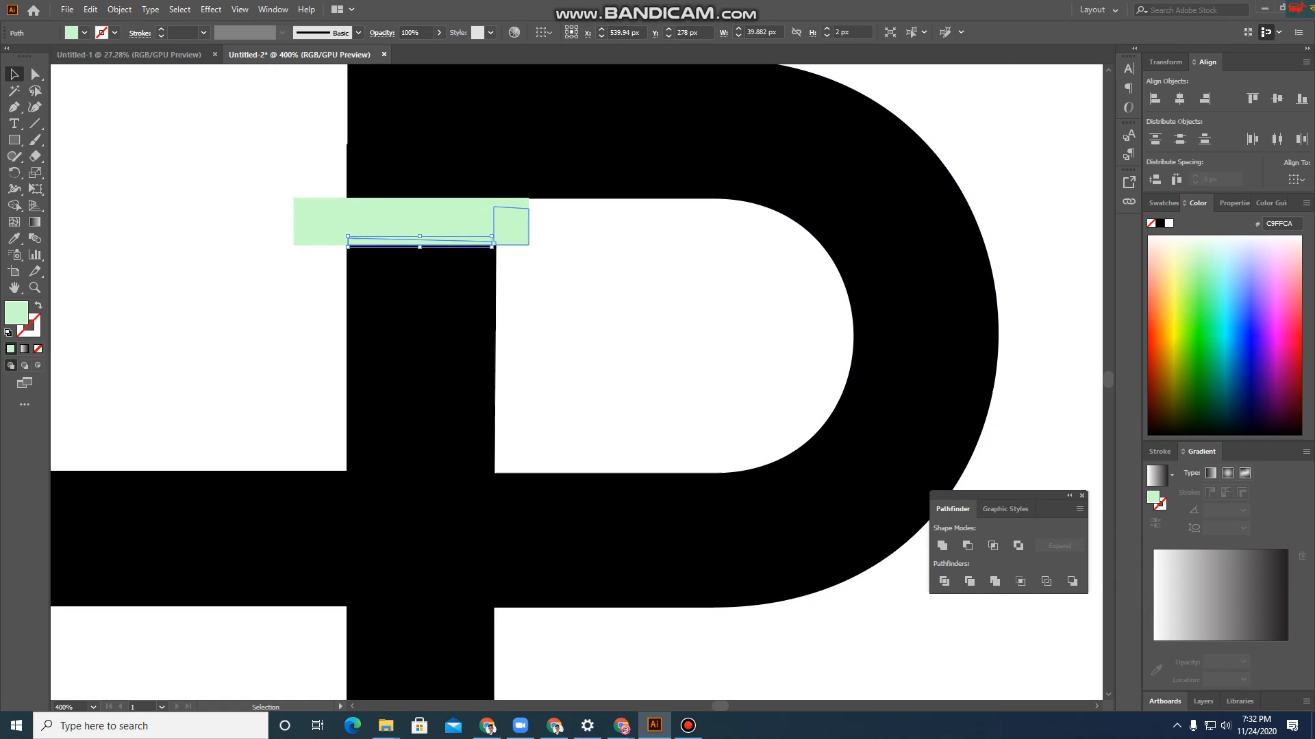
key(Delete)
click(511, 228)
key(Delete)
click(445, 226)
key(Delete)
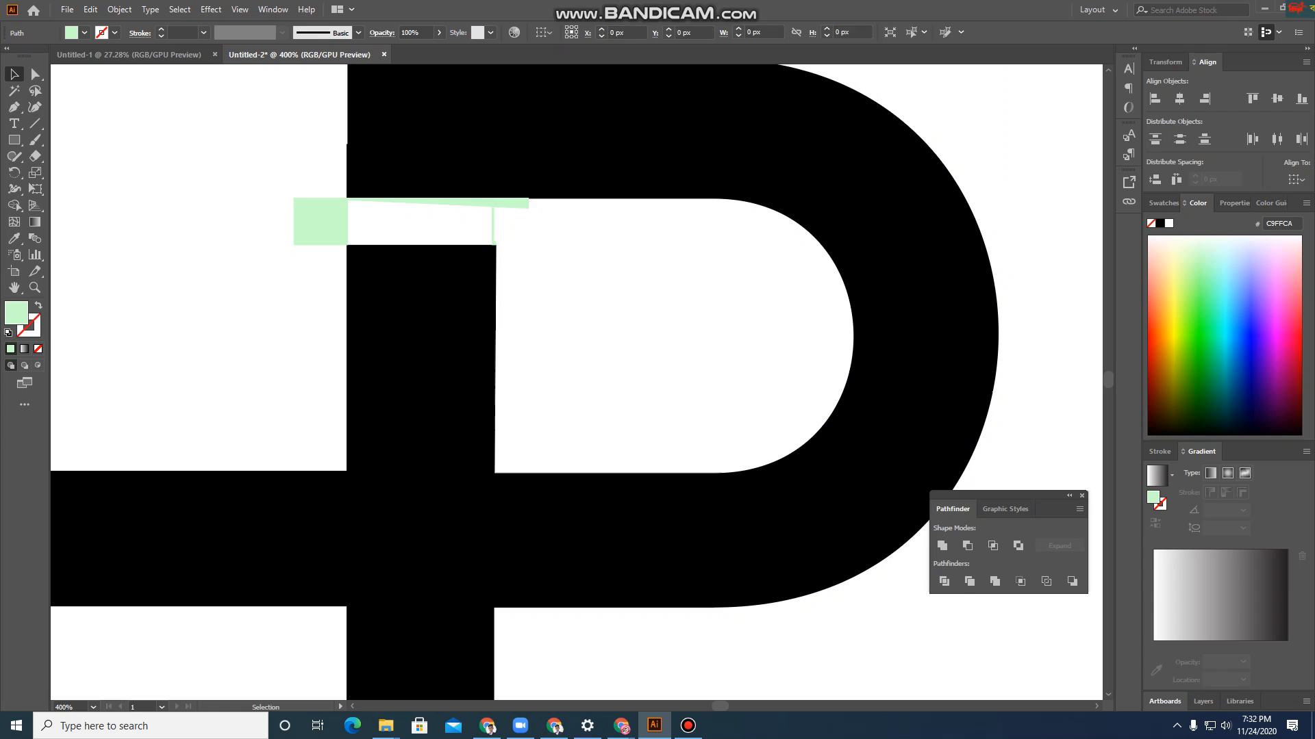
click(320, 221)
key(Delete)
Delete the thin green wedges under the P's upper bar and the sliver at the inner side of the gap
click(436, 204)
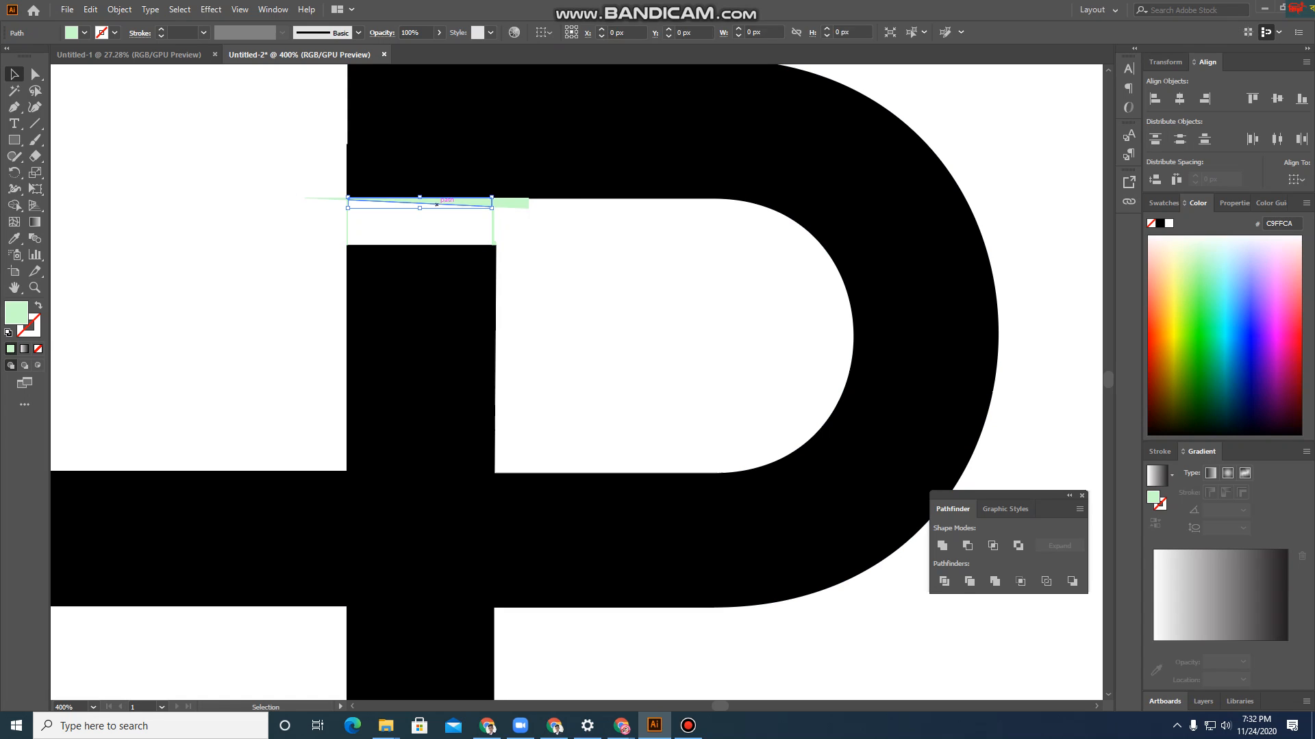
key(Delete)
click(513, 203)
key(Delete)
click(513, 208)
key(Delete)
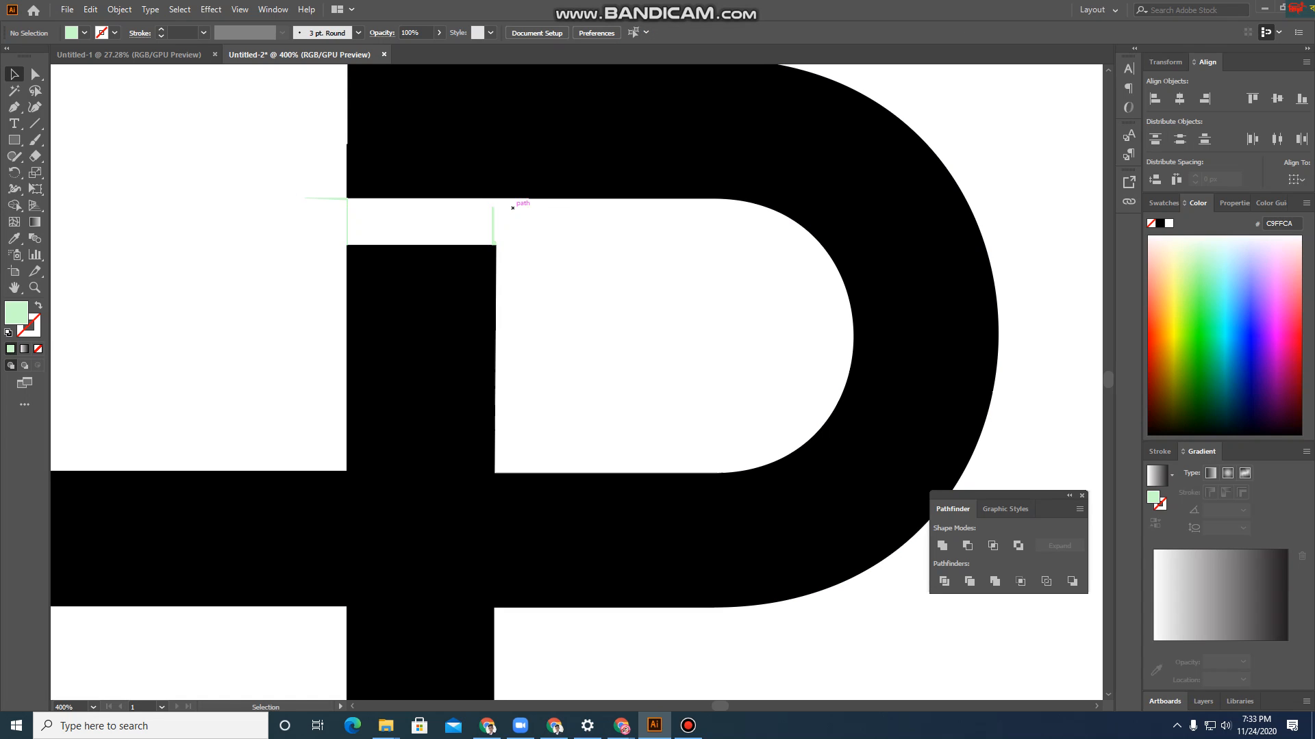
click(493, 220)
key(Delete)
drag(458, 222, 568, 239)
key(Delete)
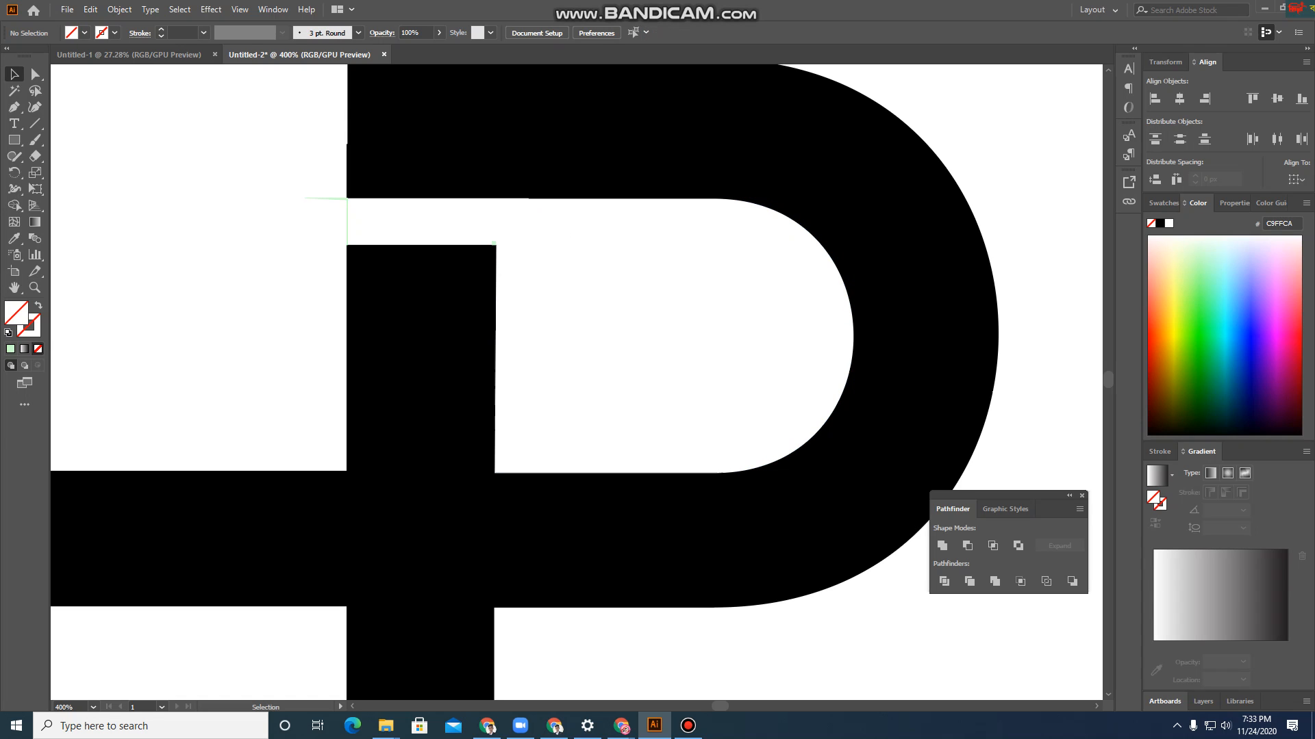
Raise both upper corners of the H's outer stem to about Y 224 px, slightly above the P's upper edge
scroll(592, 276, down, 3)
scroll(592, 276, up, 2)
scroll(592, 277, down, 2)
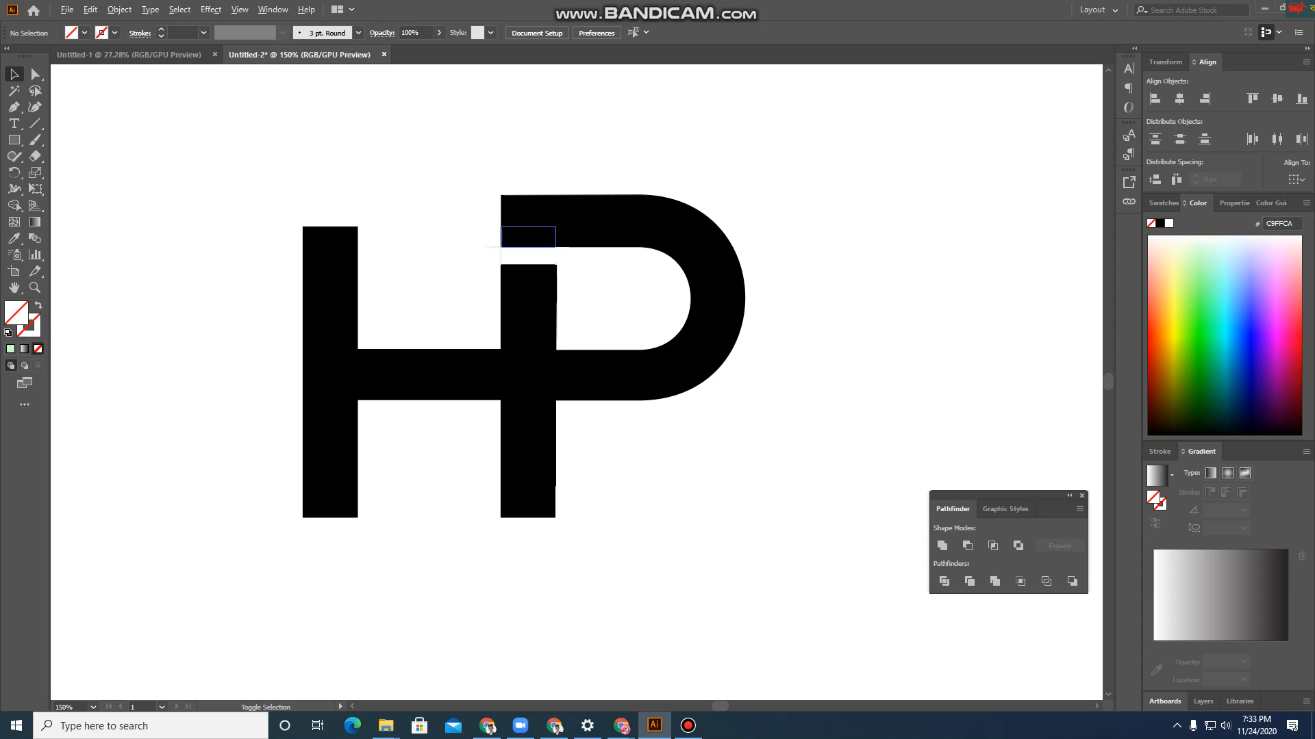
scroll(530, 241, up, 1)
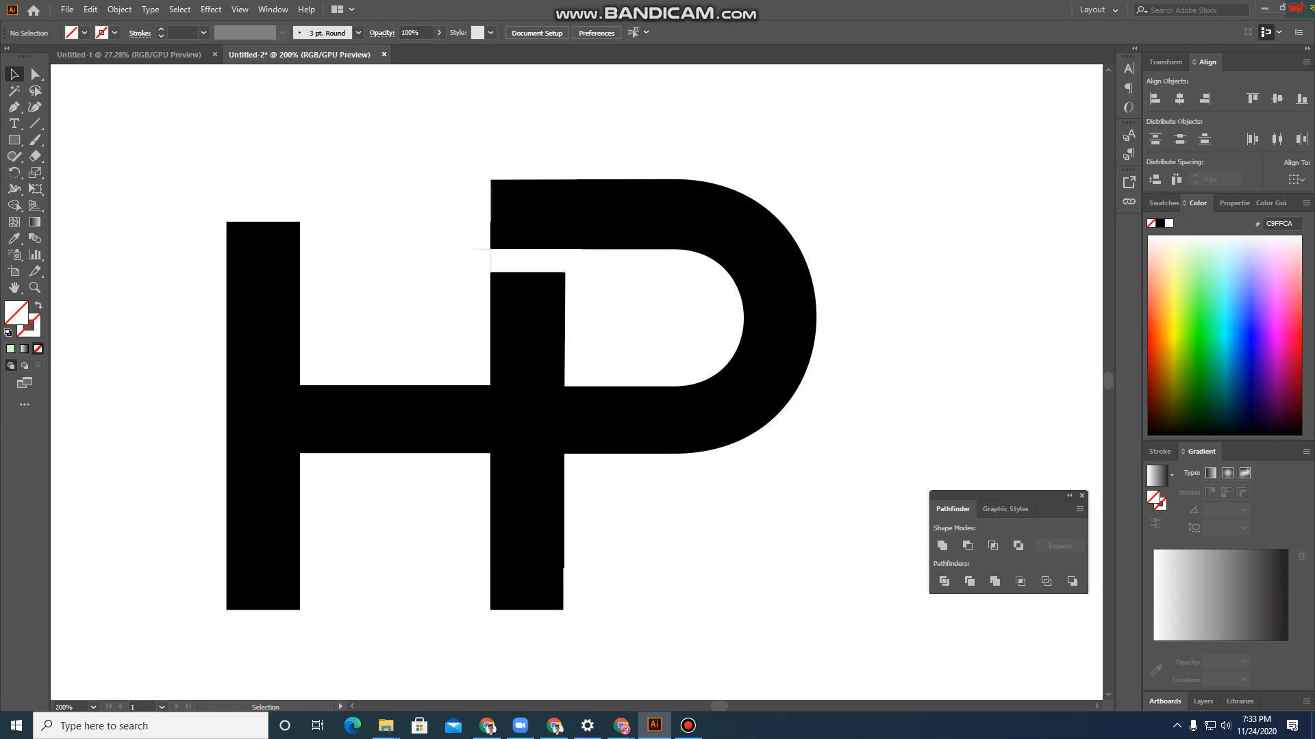
click(424, 419)
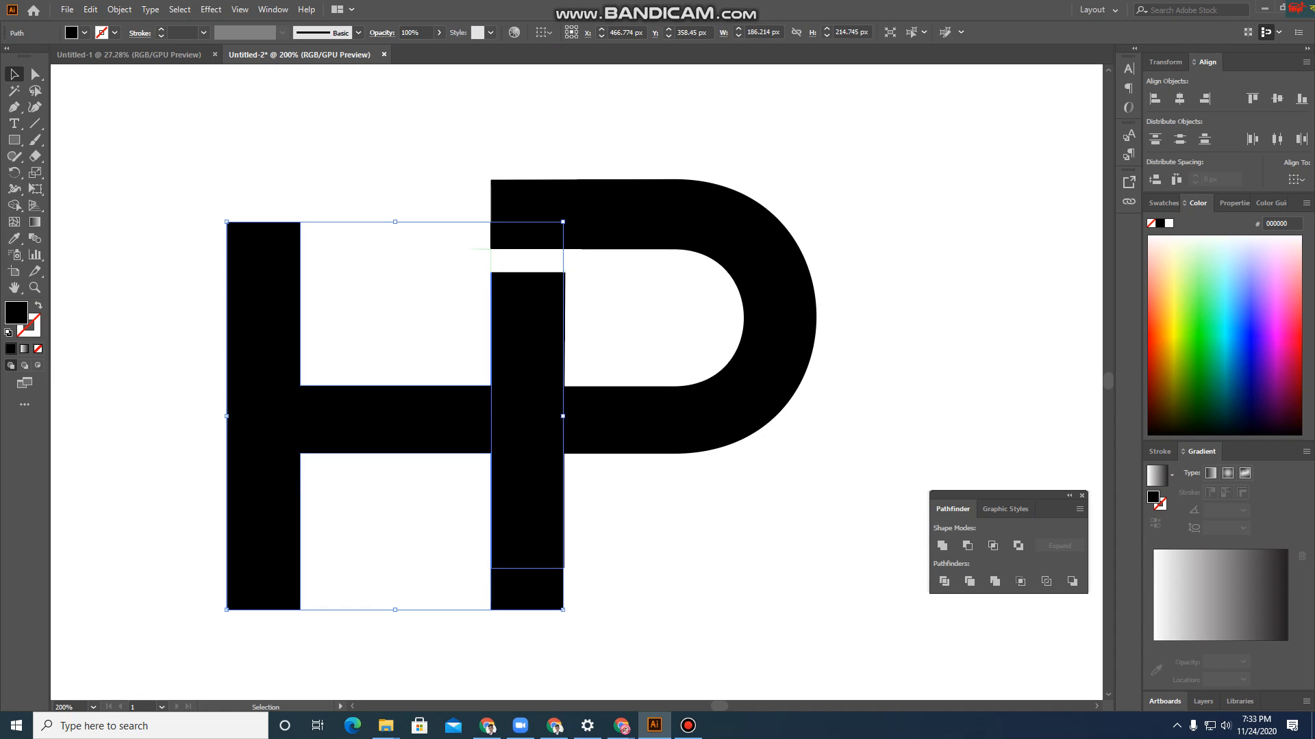
key(a)
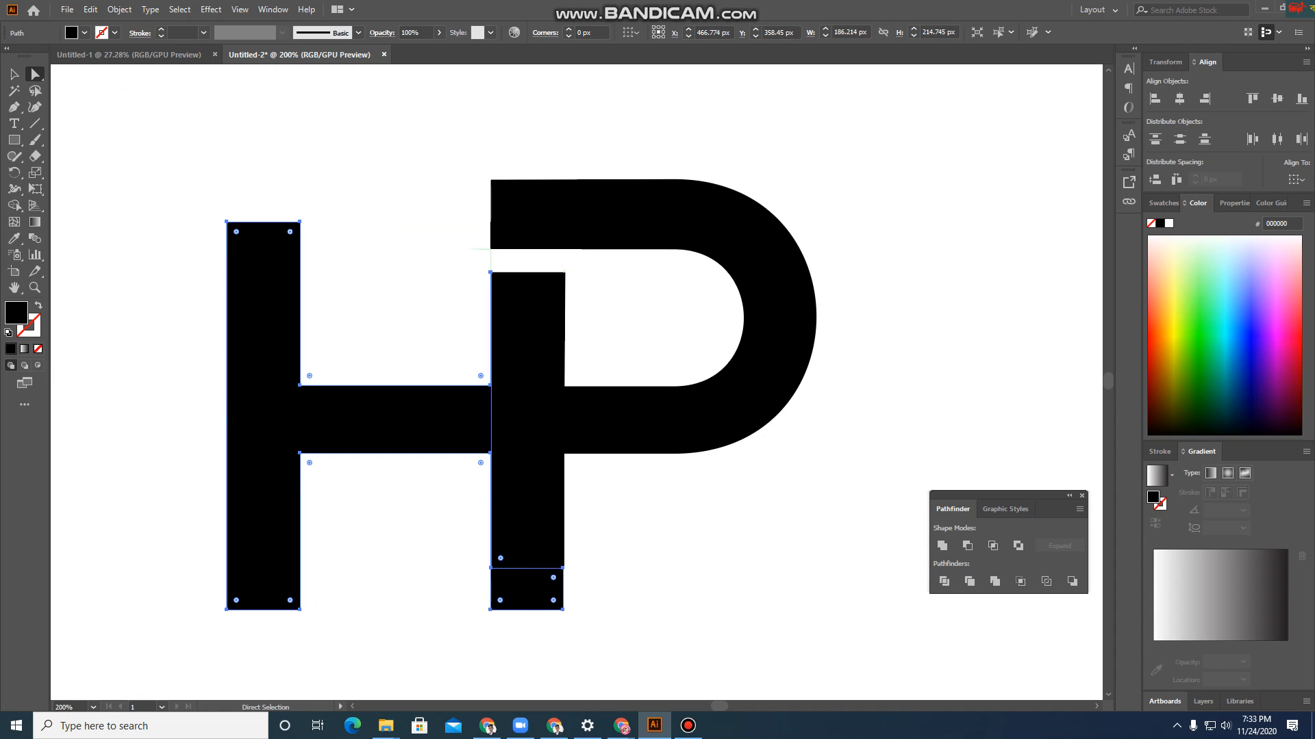
drag(300, 222, 299, 174)
drag(227, 222, 226, 173)
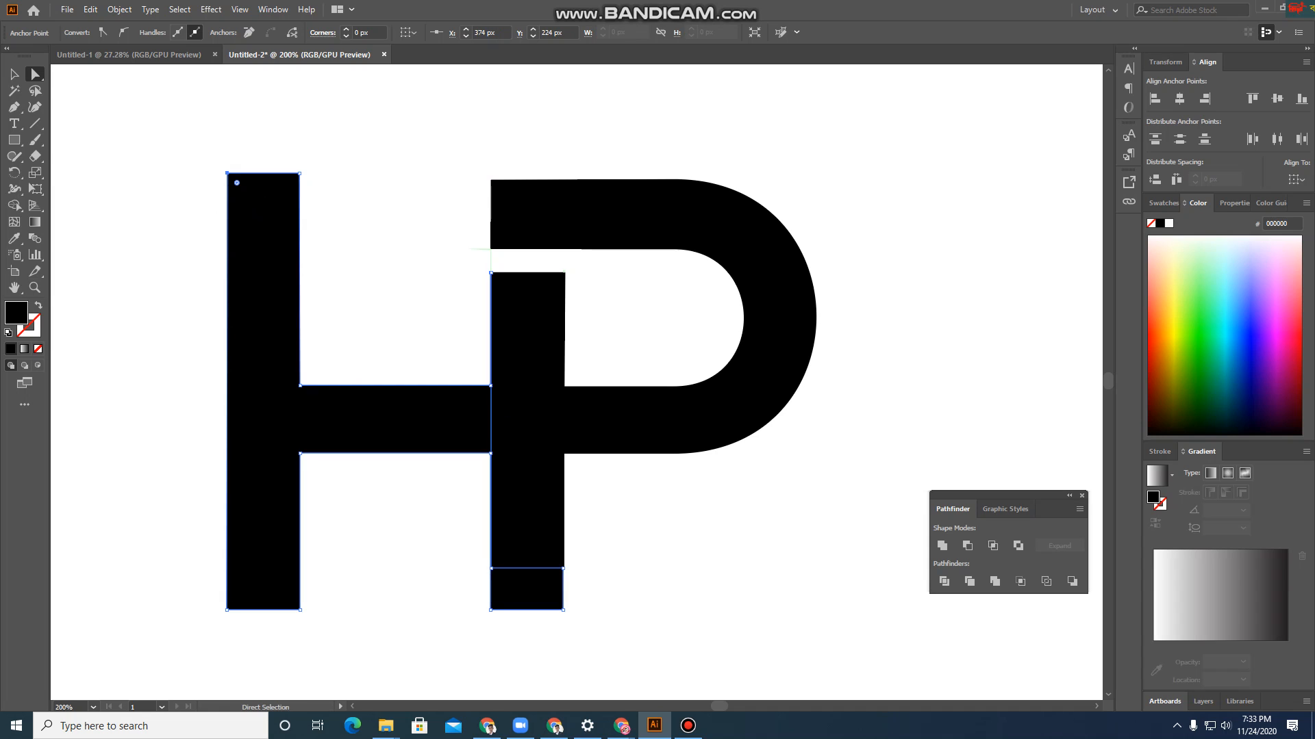
click(688, 726)
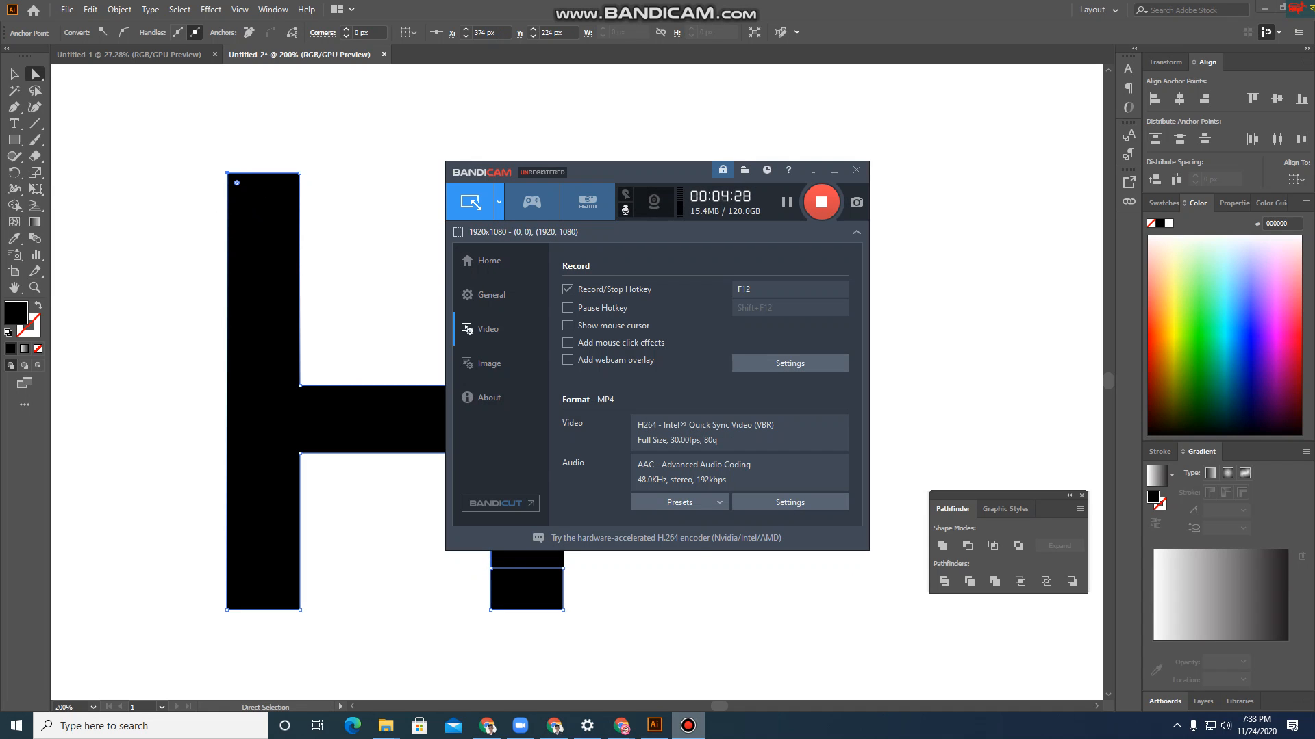
click(688, 725)
Extend the P's upper bar toward the H by moving its upper stem-side corner to about X 486 px and the lower corner outward
click(527, 237)
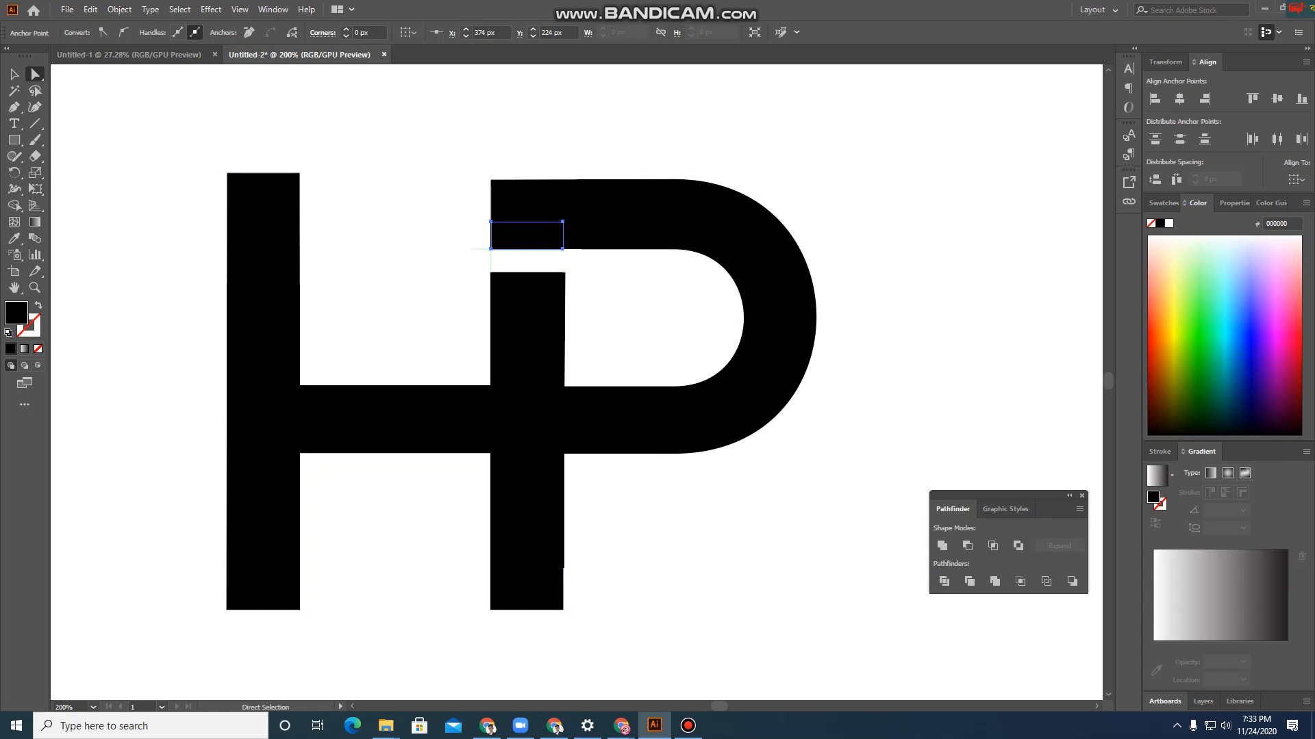
click(617, 215)
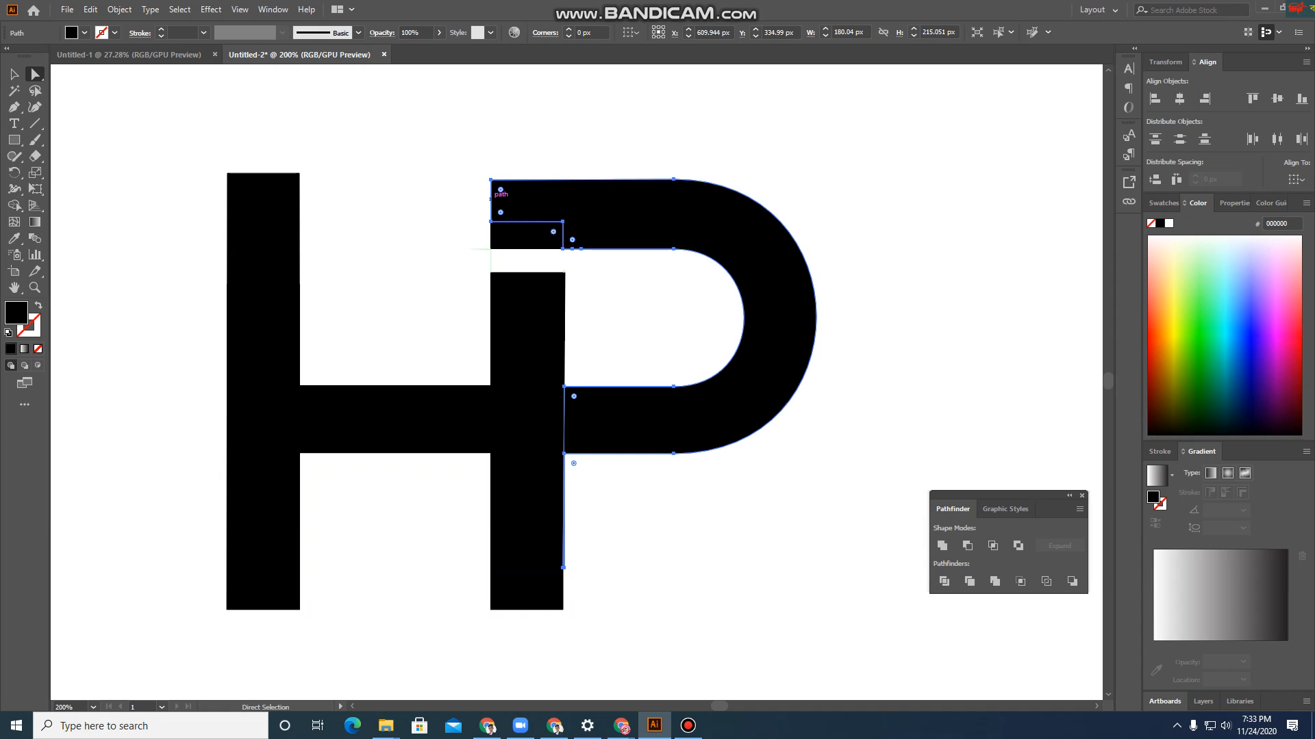
scroll(516, 206, up, 2)
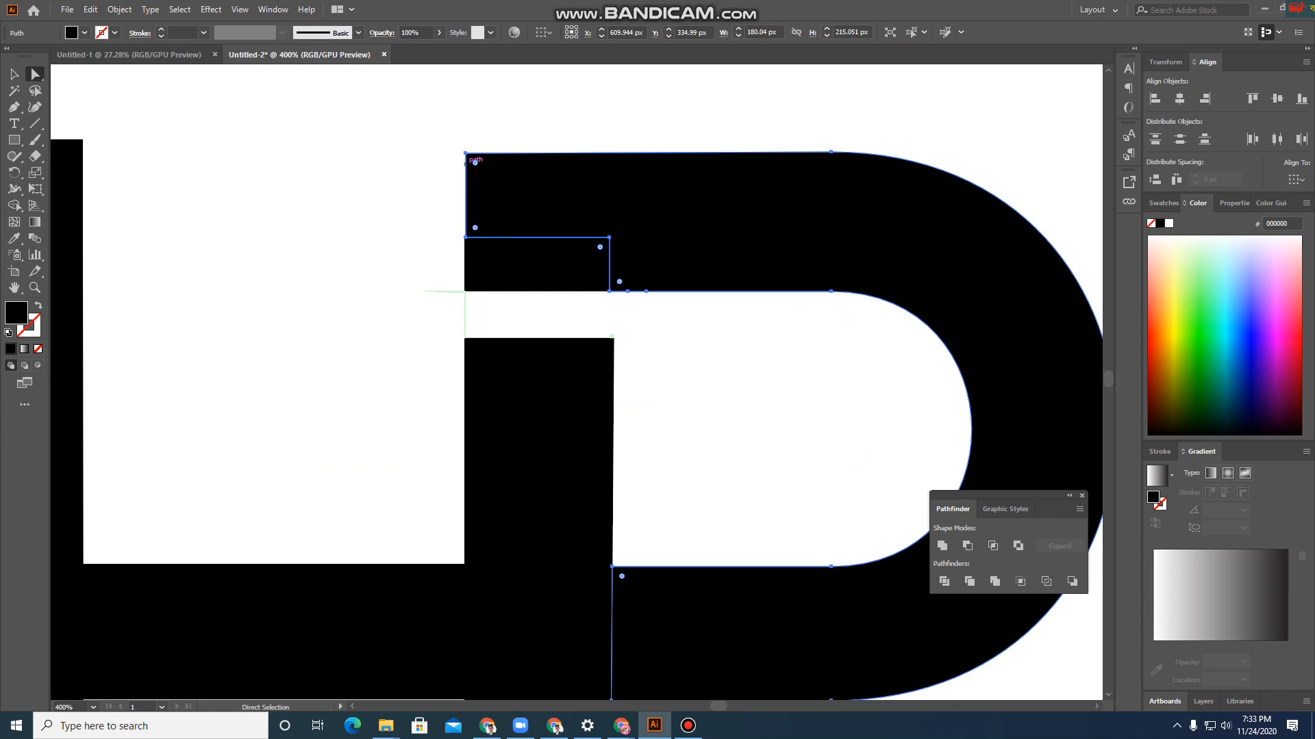
drag(466, 153, 343, 154)
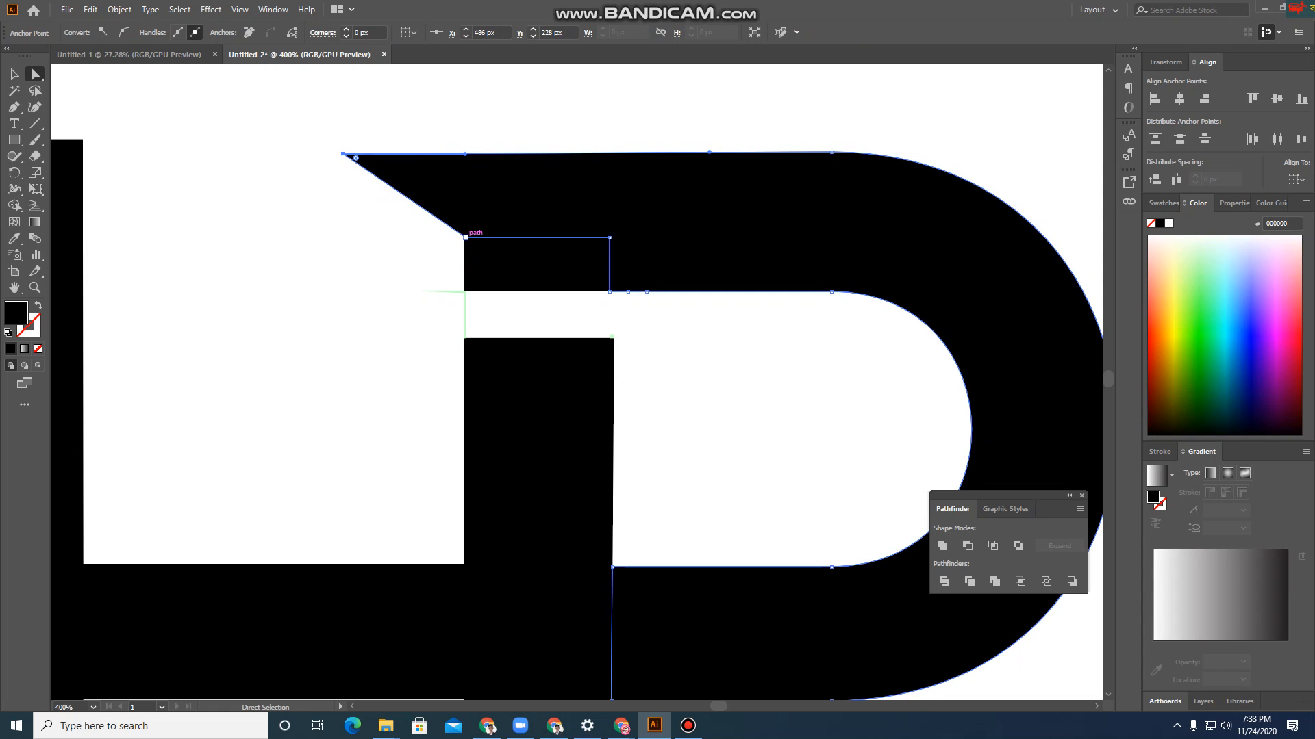
drag(466, 237, 357, 237)
click(537, 264)
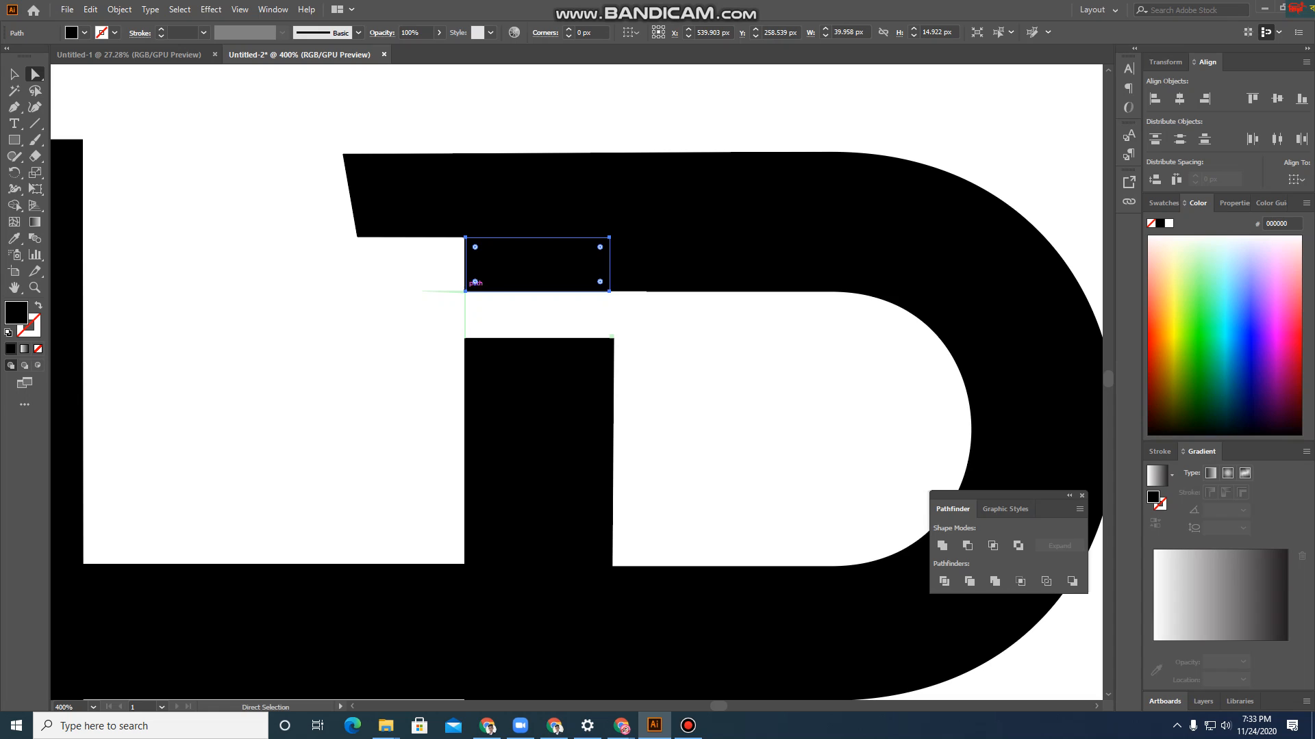
drag(475, 283, 460, 282)
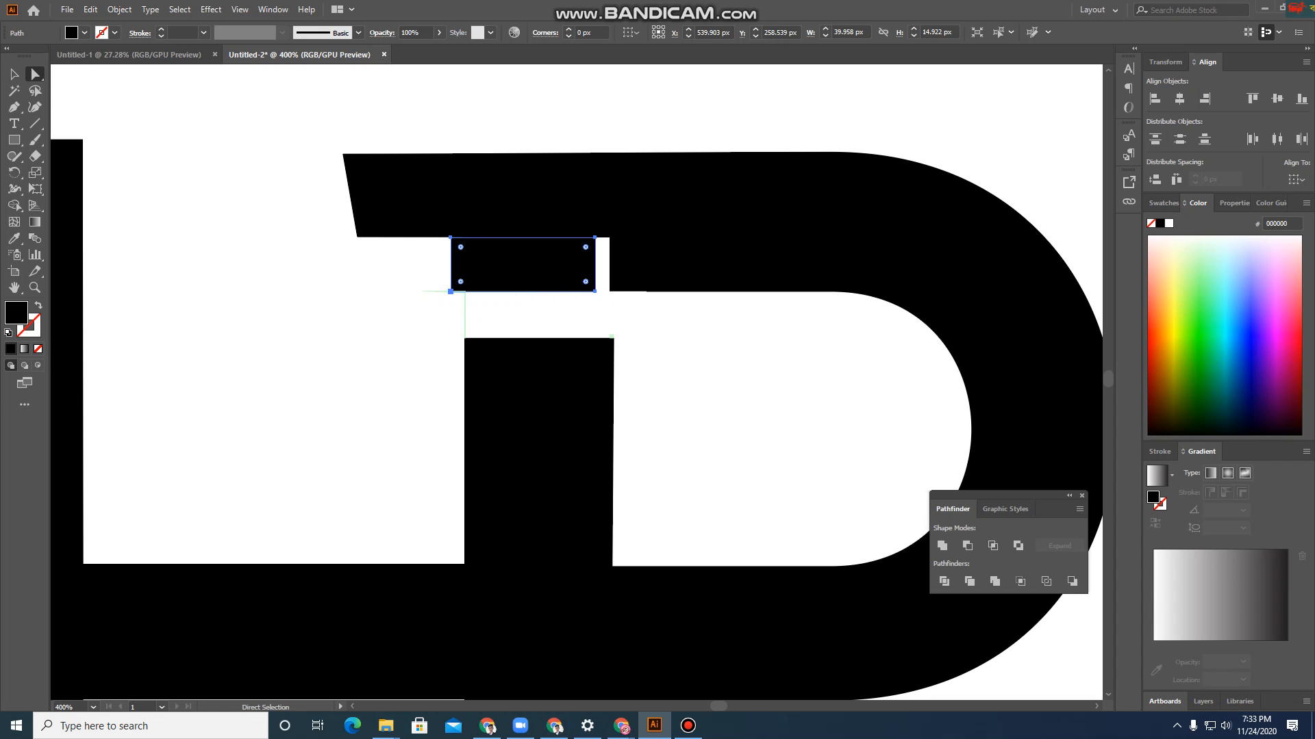
key(Delete)
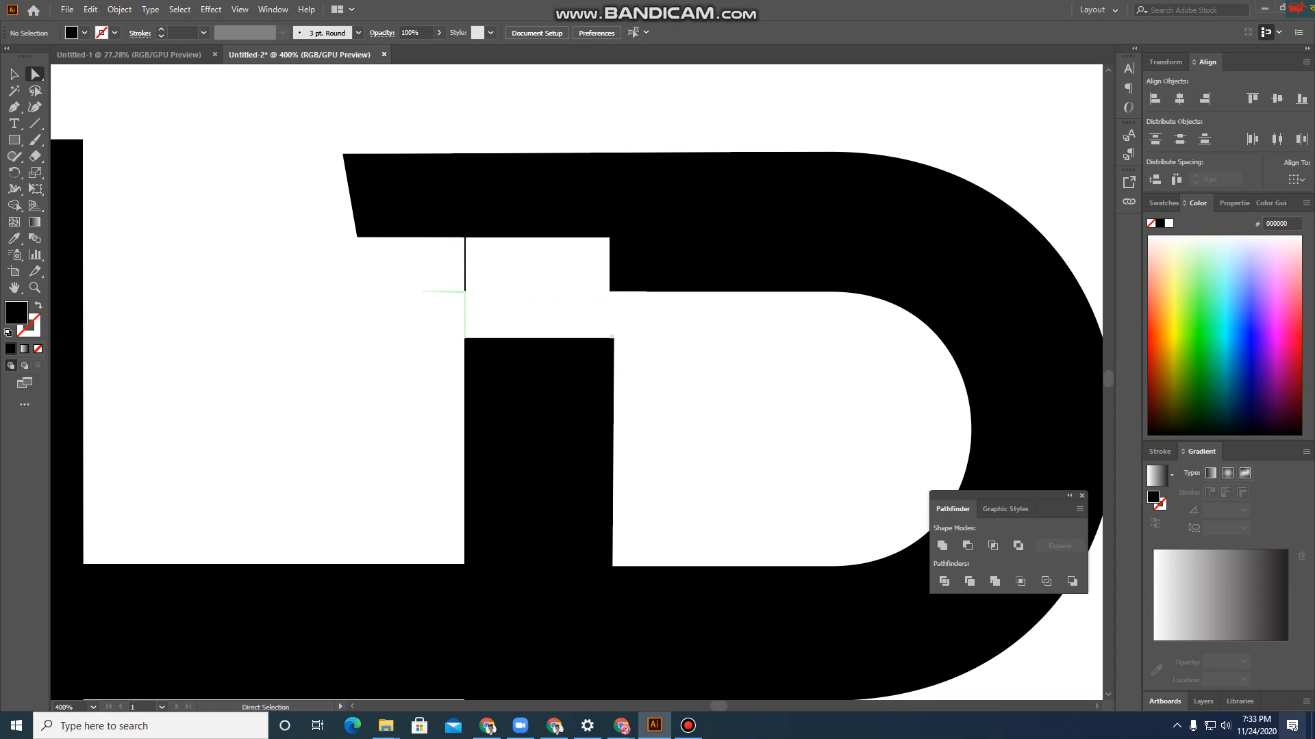
key(ctrl+z)
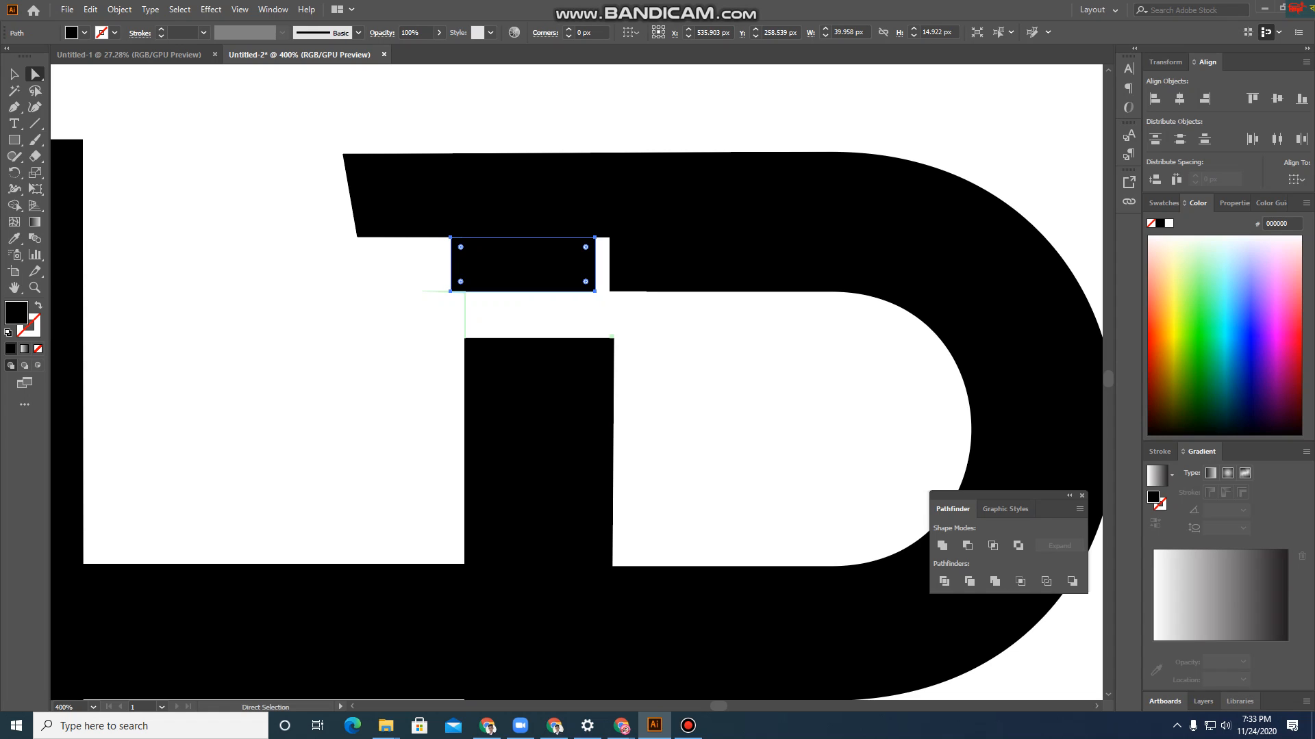
key(ctrl+z)
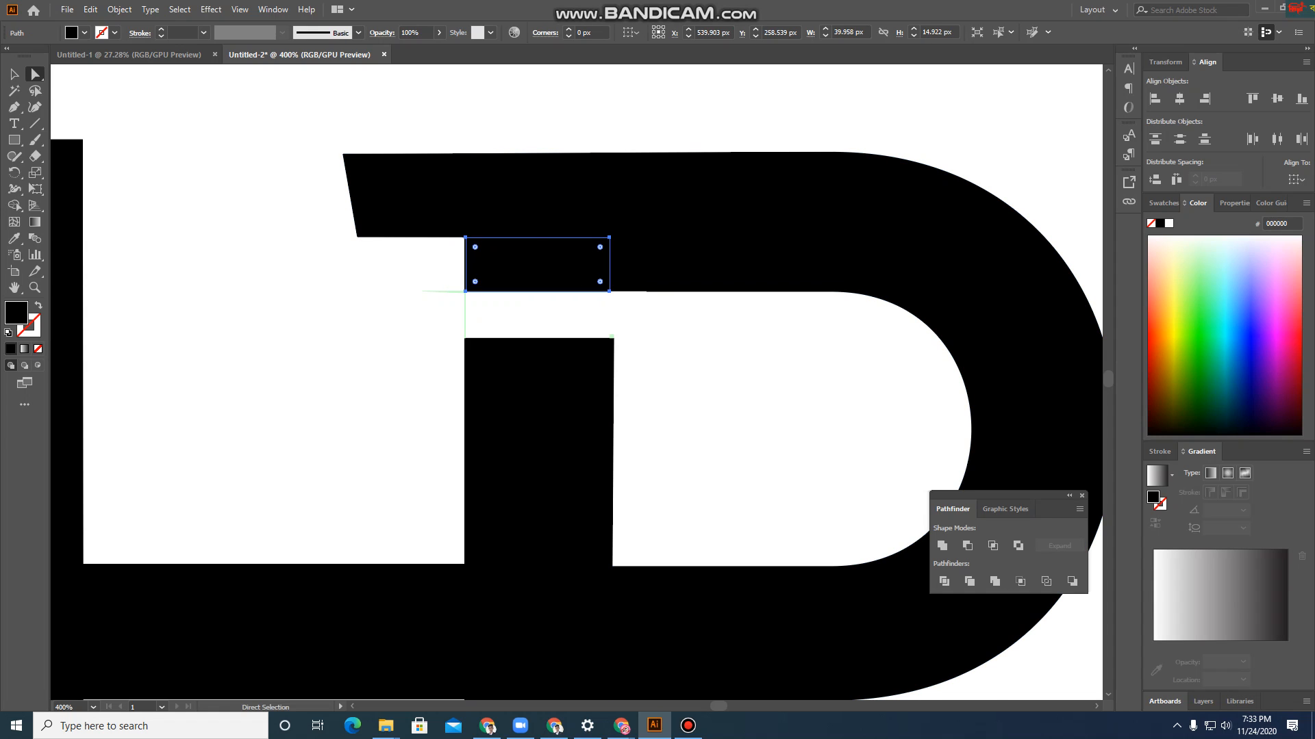
Stretch the small rectangle under the P's upper bar sideways until its free end meets the bar's lower corner
key(v)
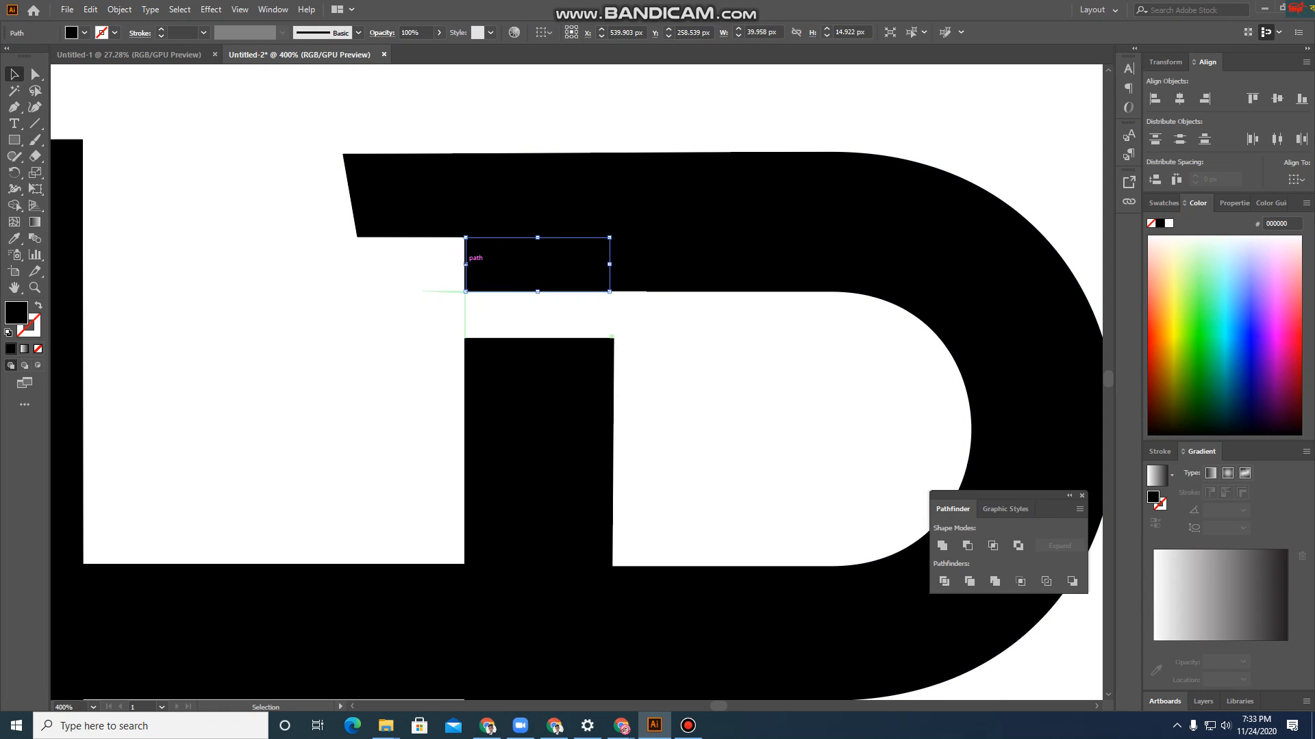
drag(466, 264, 358, 263)
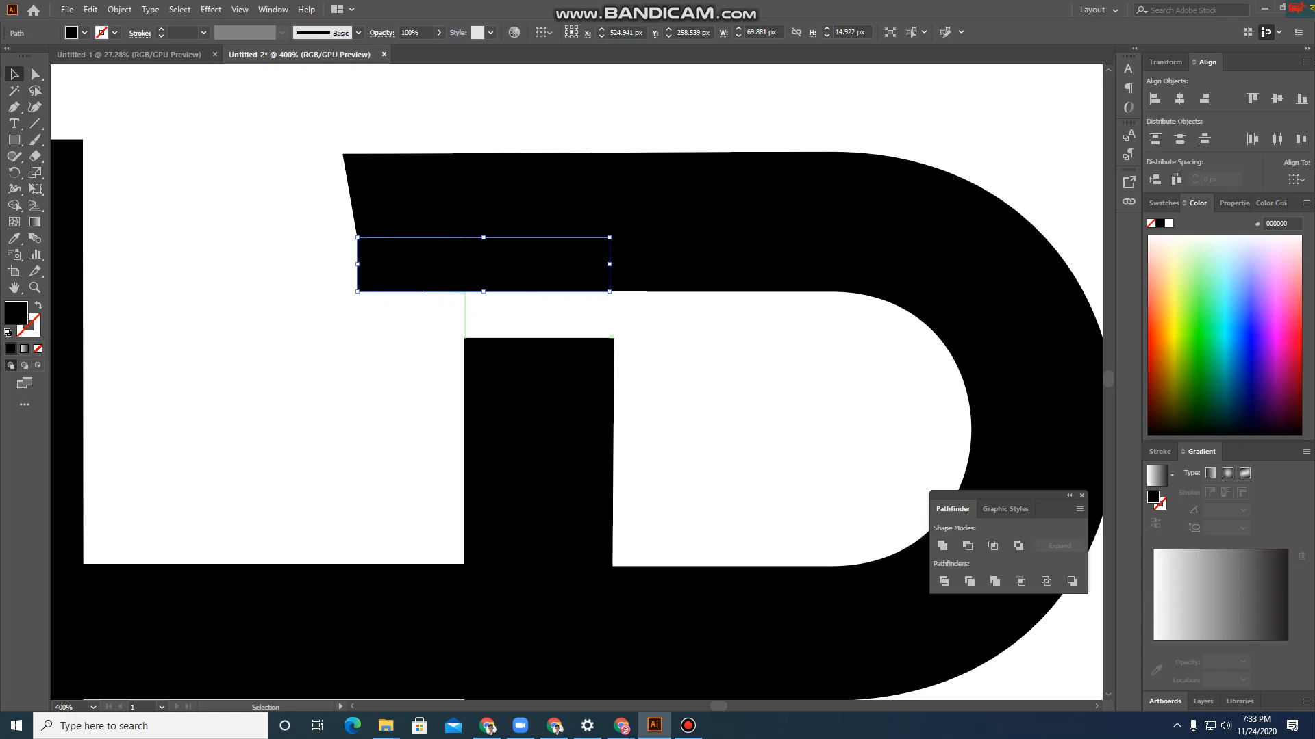
key(ctrl+shift+a)
Straighten the slanted end of the P's upper bar by moving its outer upper corner to about X 490 px, Y 227 px
key(ctrl+minus)
key(ctrl+minus)
key(ctrl+minus)
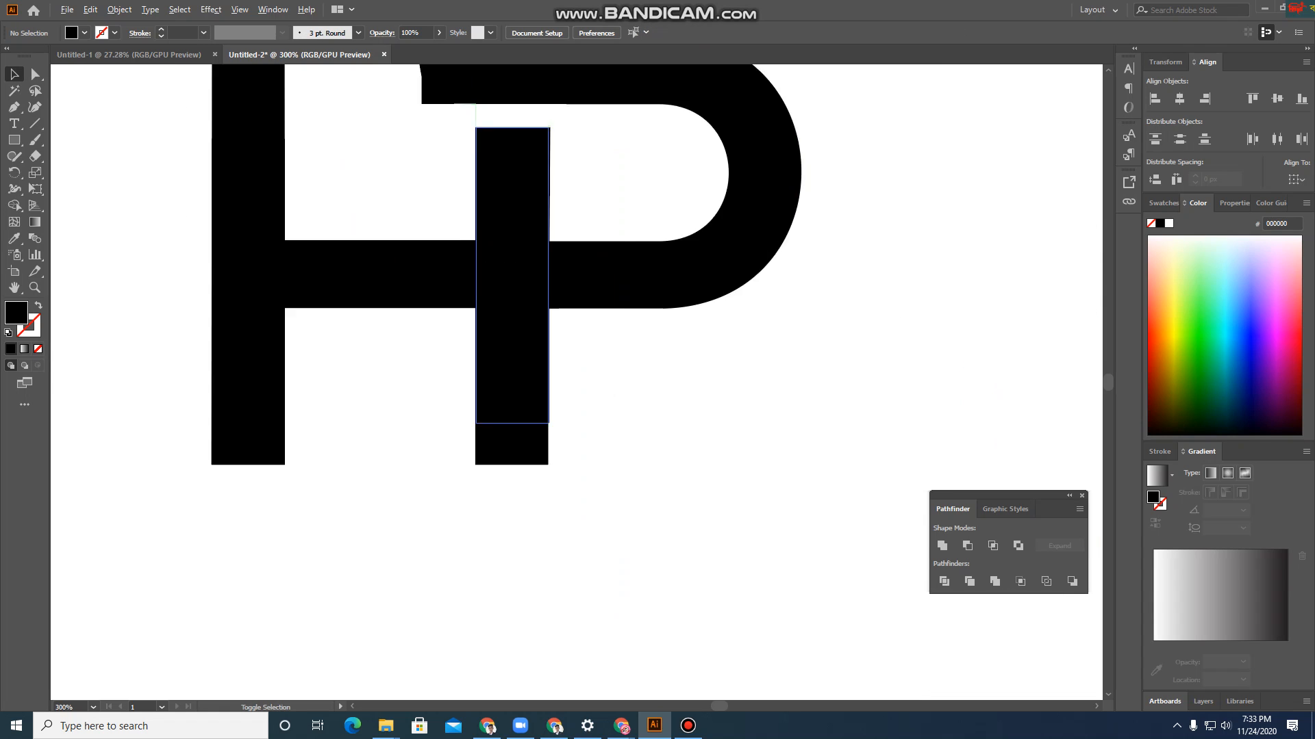
scroll(501, 260, up, 2)
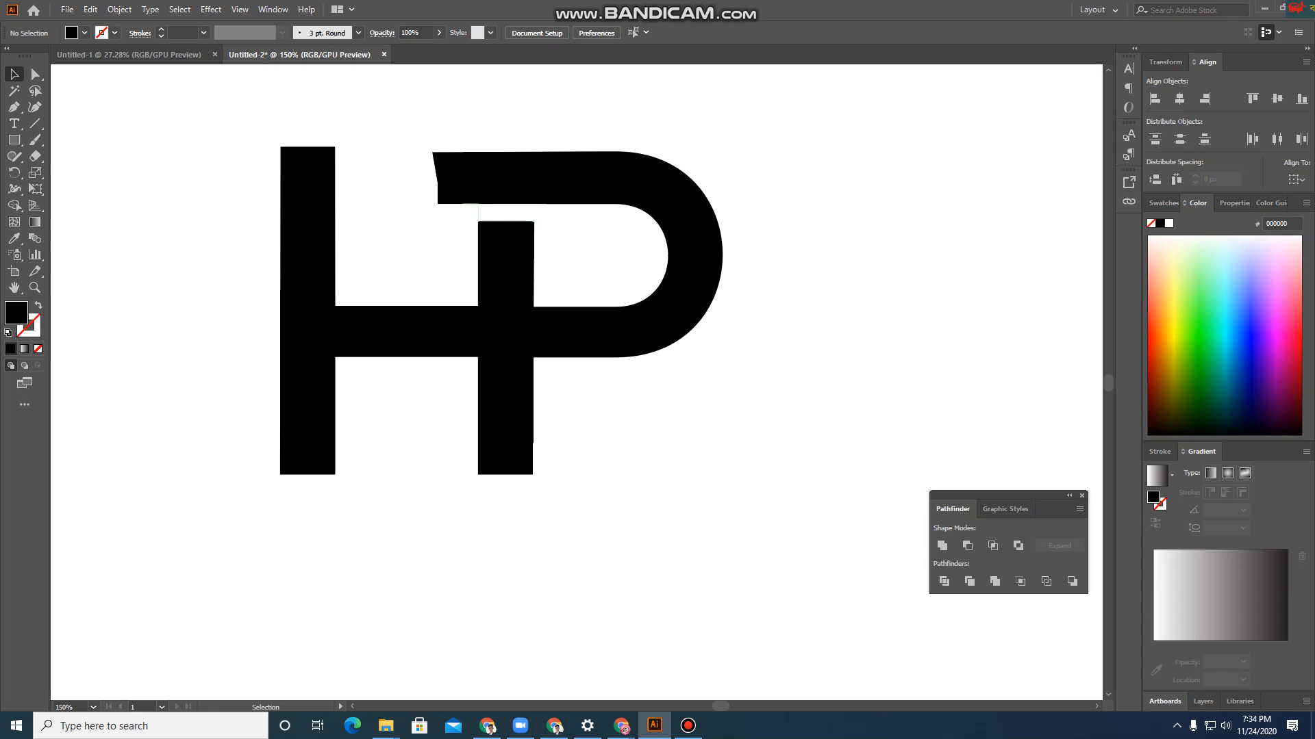
click(35, 73)
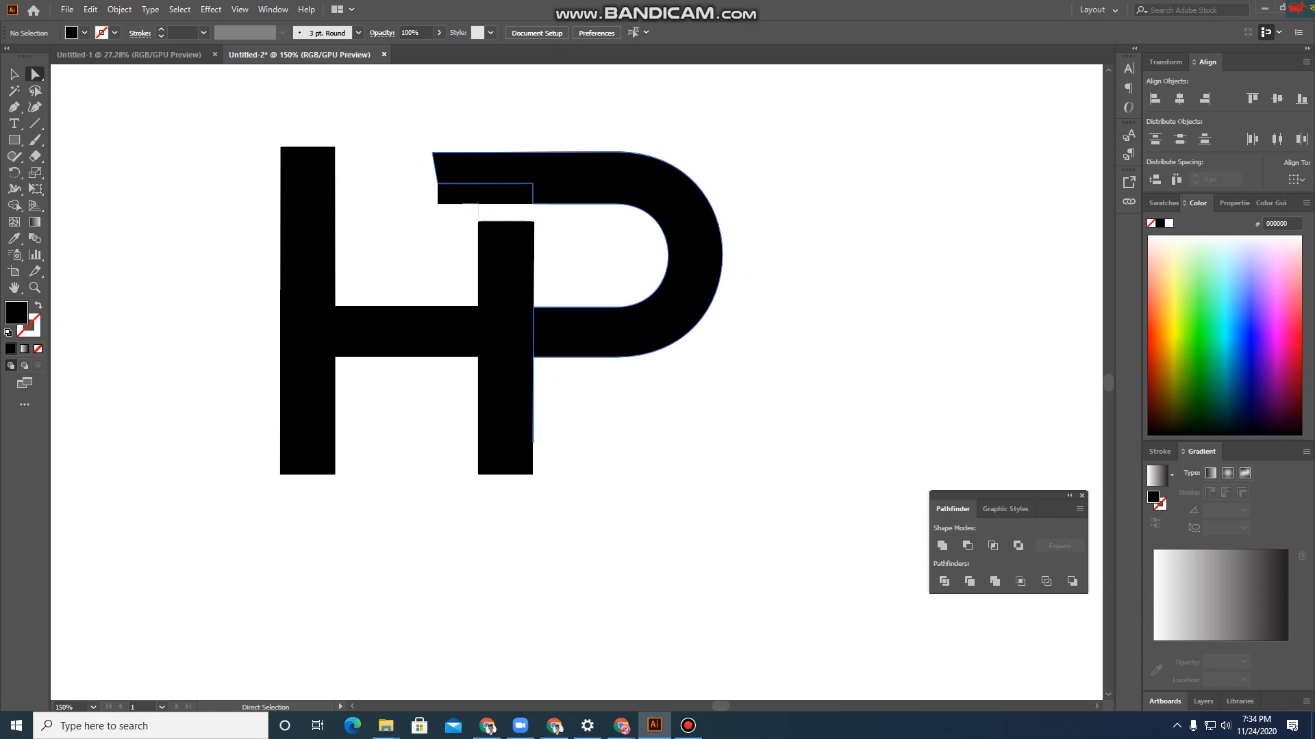
click(432, 152)
click(430, 149)
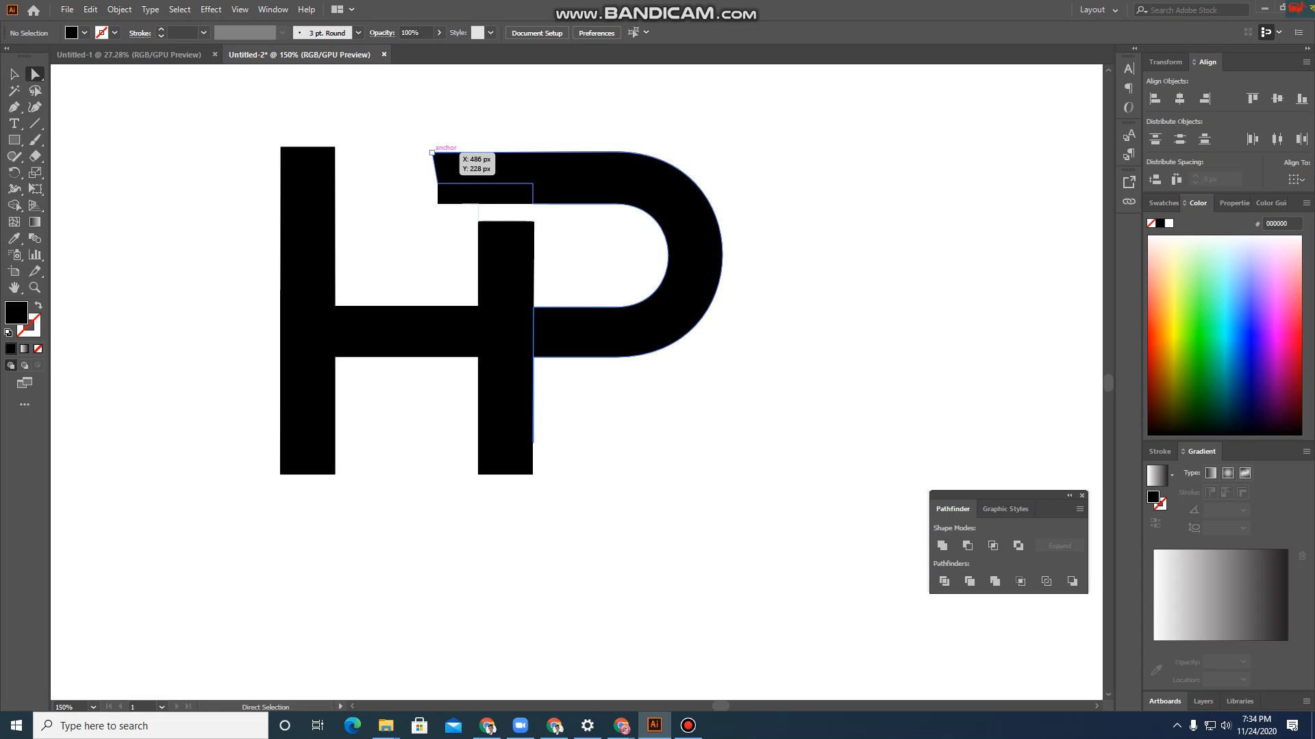
drag(432, 152, 437, 151)
key(ctrl+shift+a)
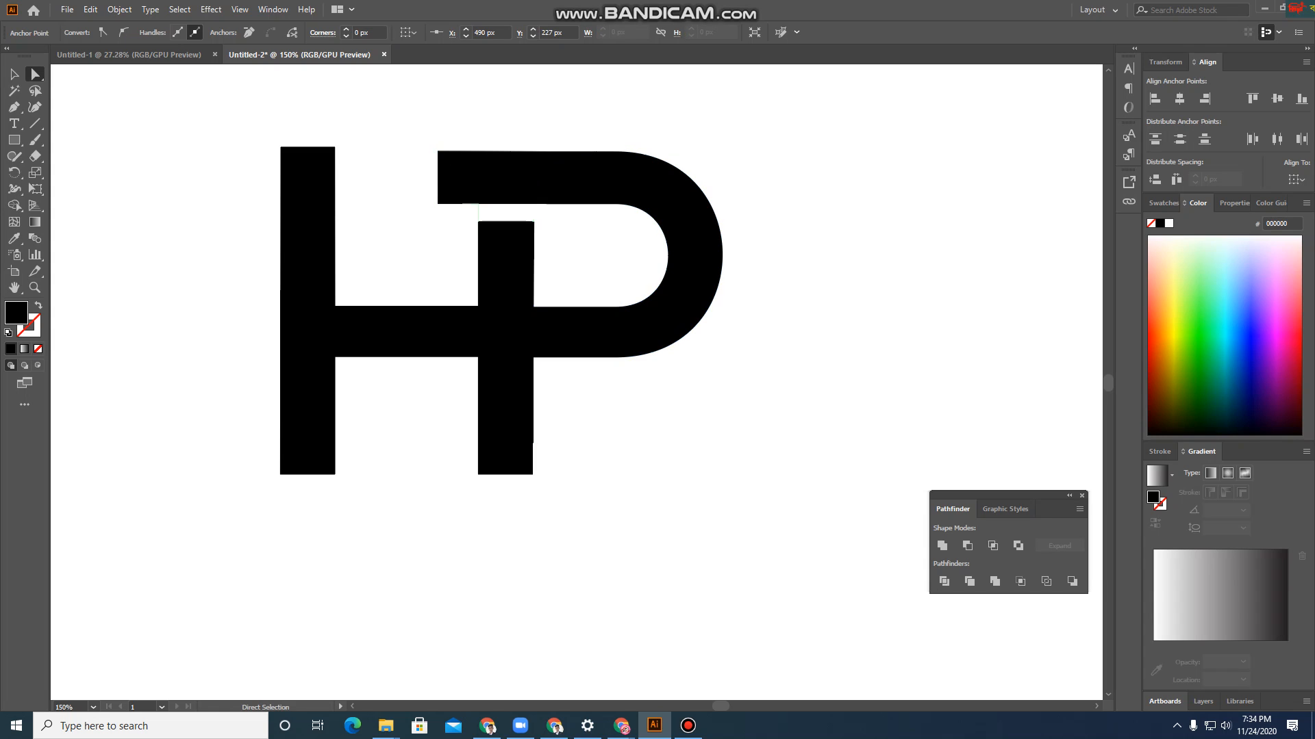
Fill the H shape with pink FF0D81 and deselect it
key(ctrl+minus)
key(ctrl+minus)
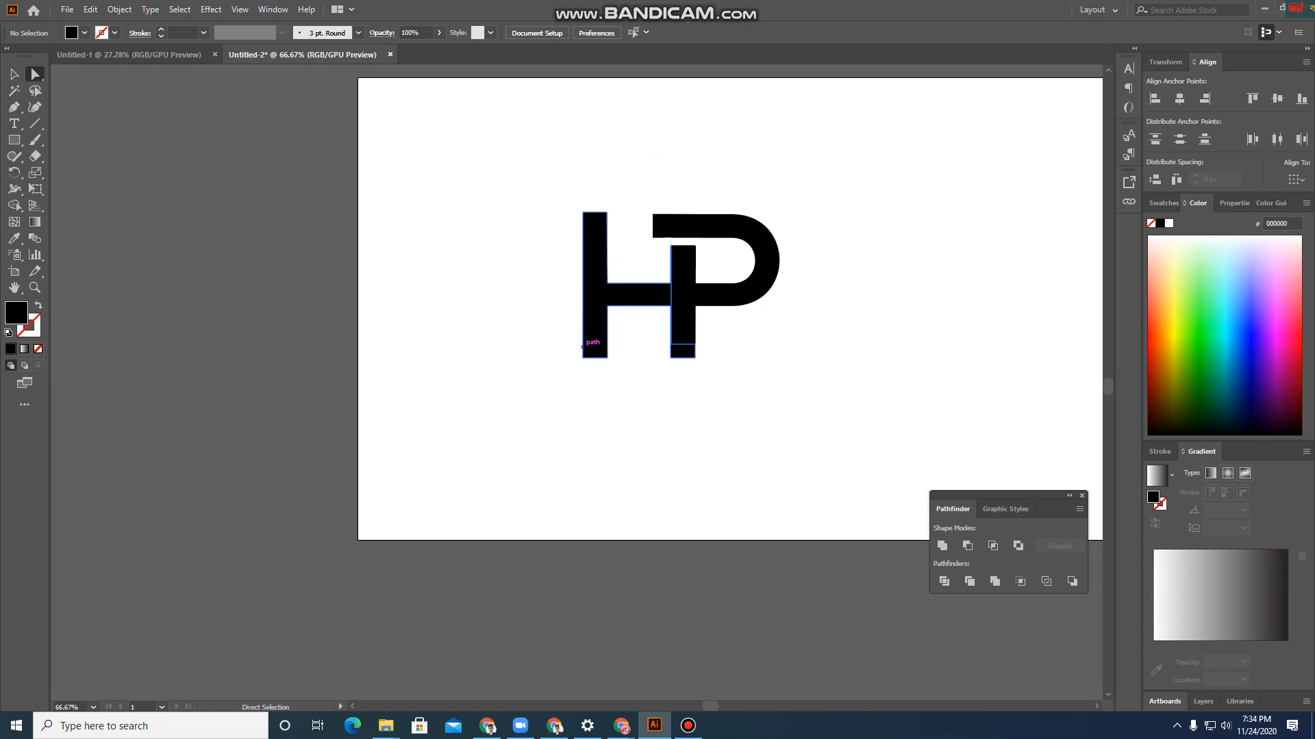
click(582, 346)
key(i)
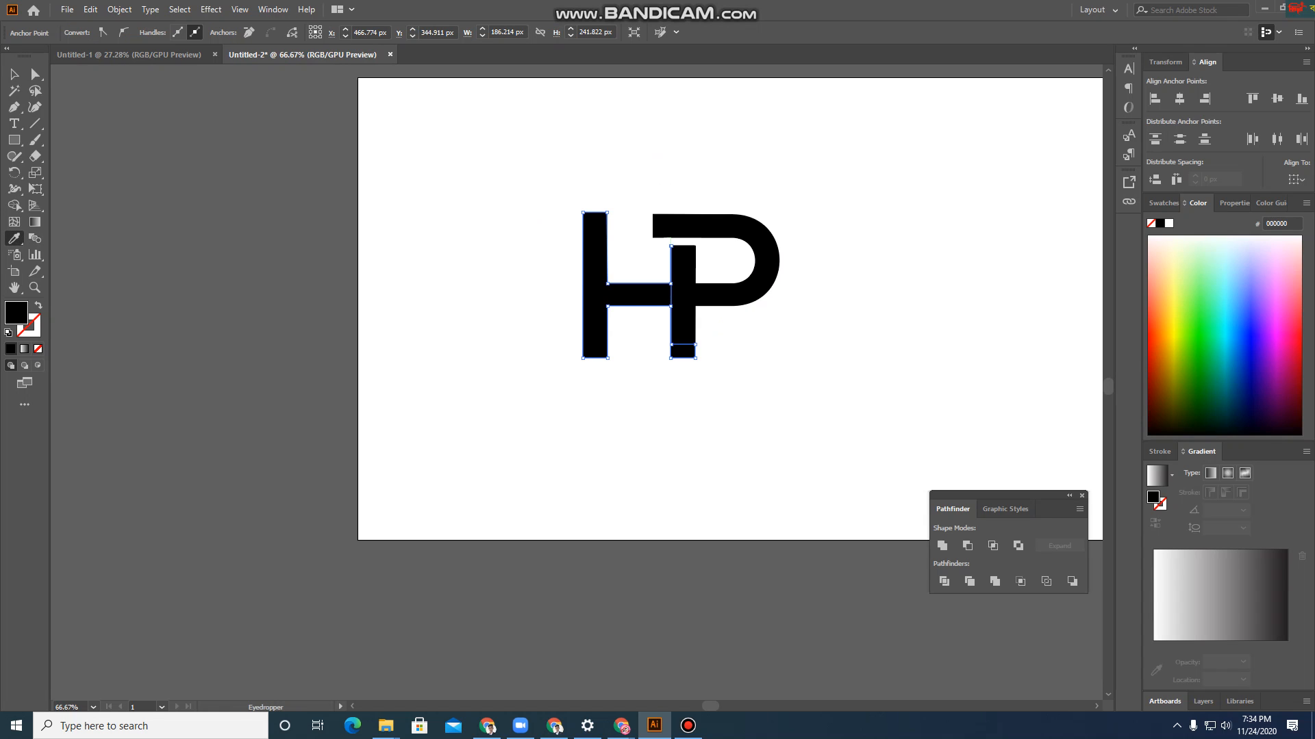
click(1288, 333)
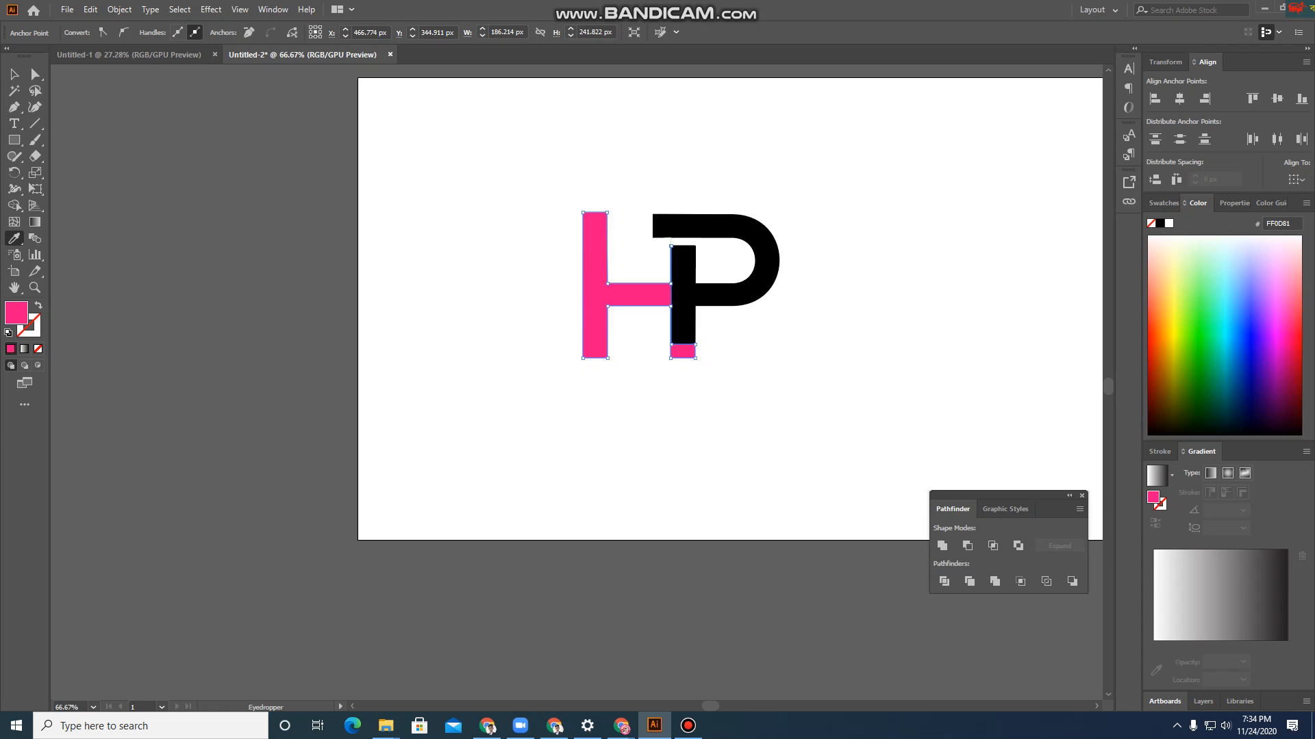
key(v)
key(ctrl+shift+a)
Extend both lower corners of the P's black stem down to about Y 466 px, level with the base of the H
key(ctrl+1)
key(ctrl+equal)
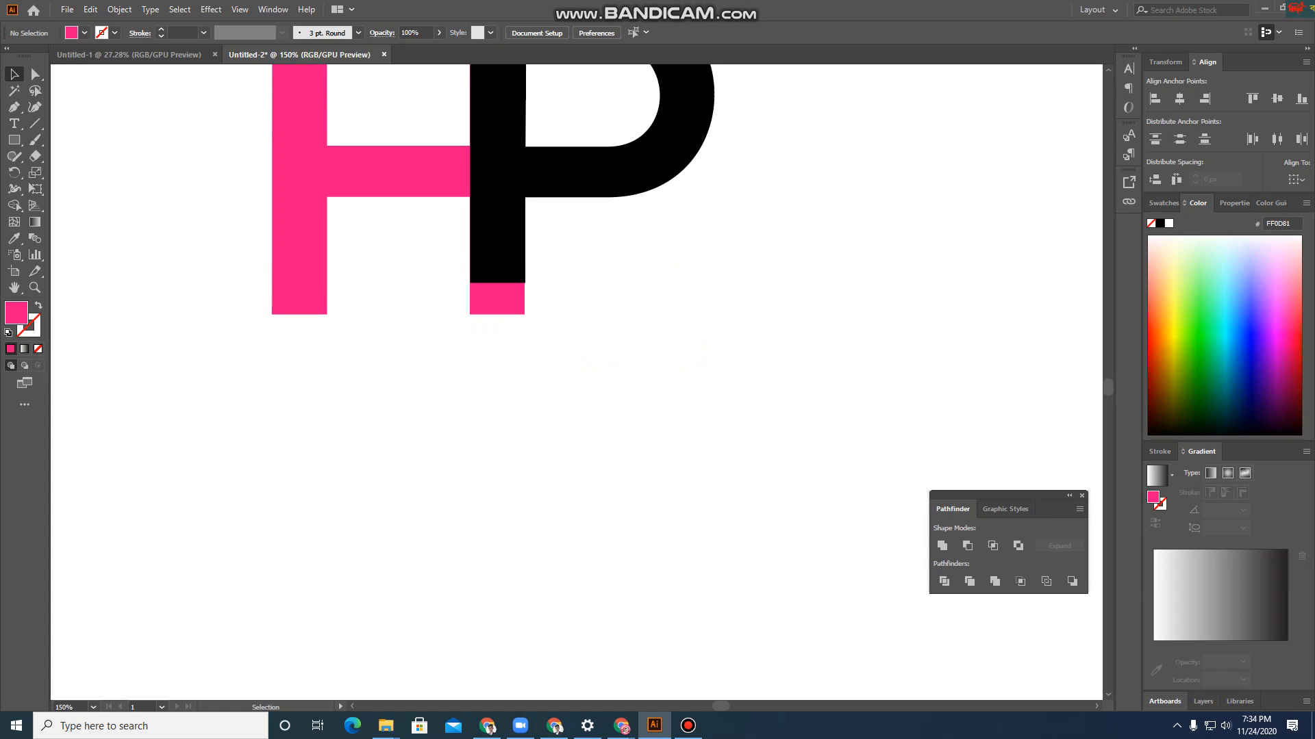
click(498, 236)
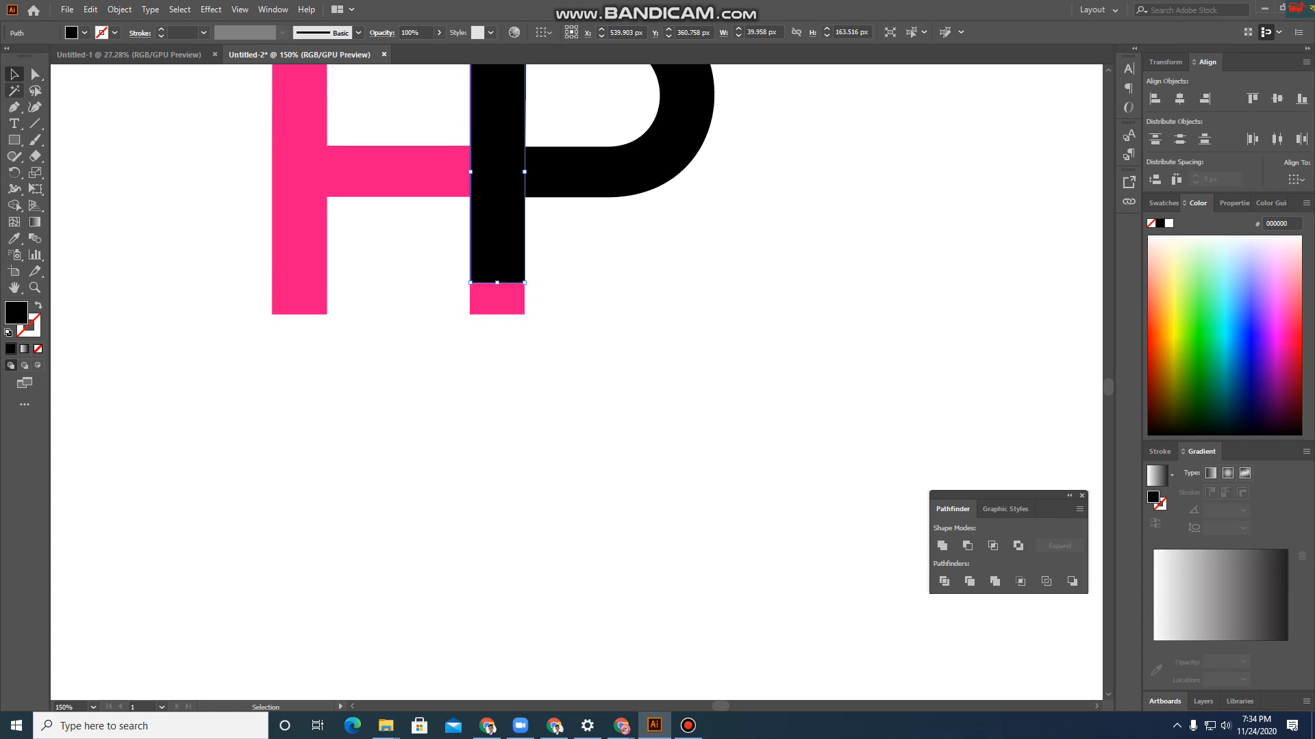
click(36, 73)
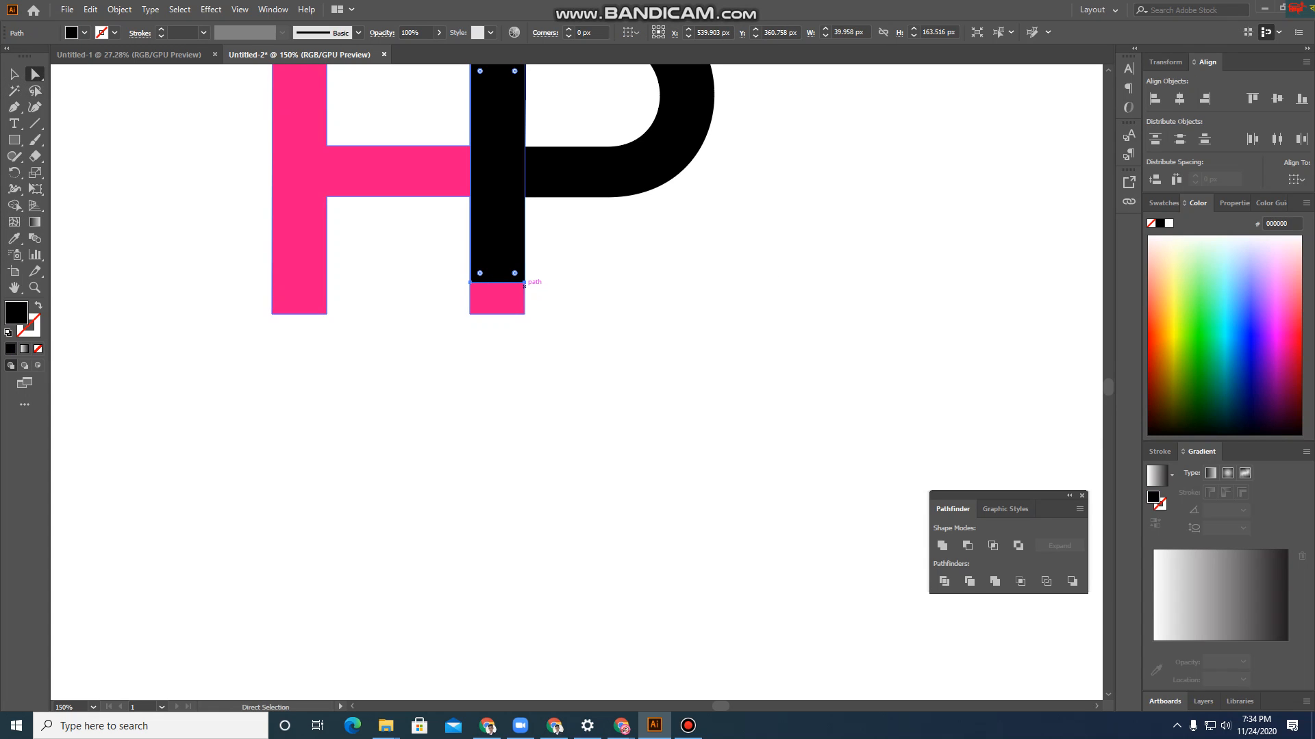
drag(524, 282, 470, 314)
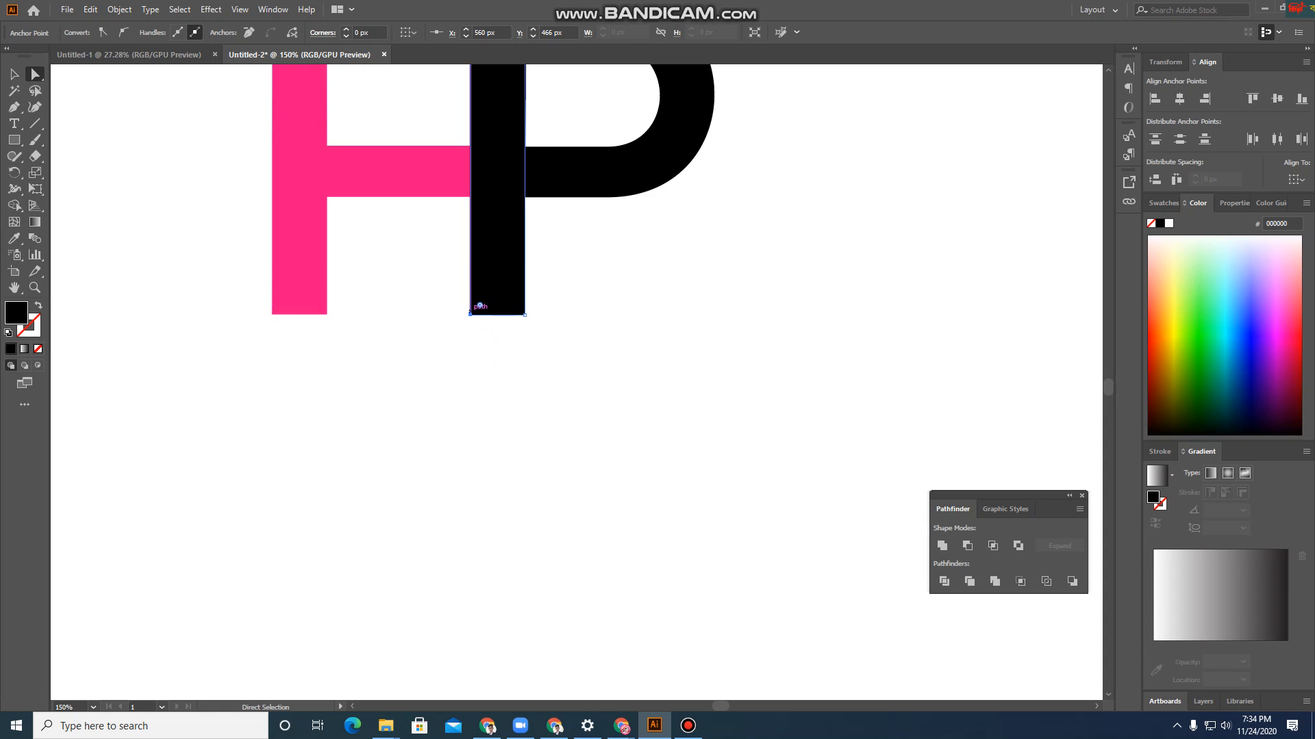
click(569, 290)
Select the whole HP monogram and move it horizontally toward the artboard's centre, to about X 741 px
scroll(570, 289, down, 2)
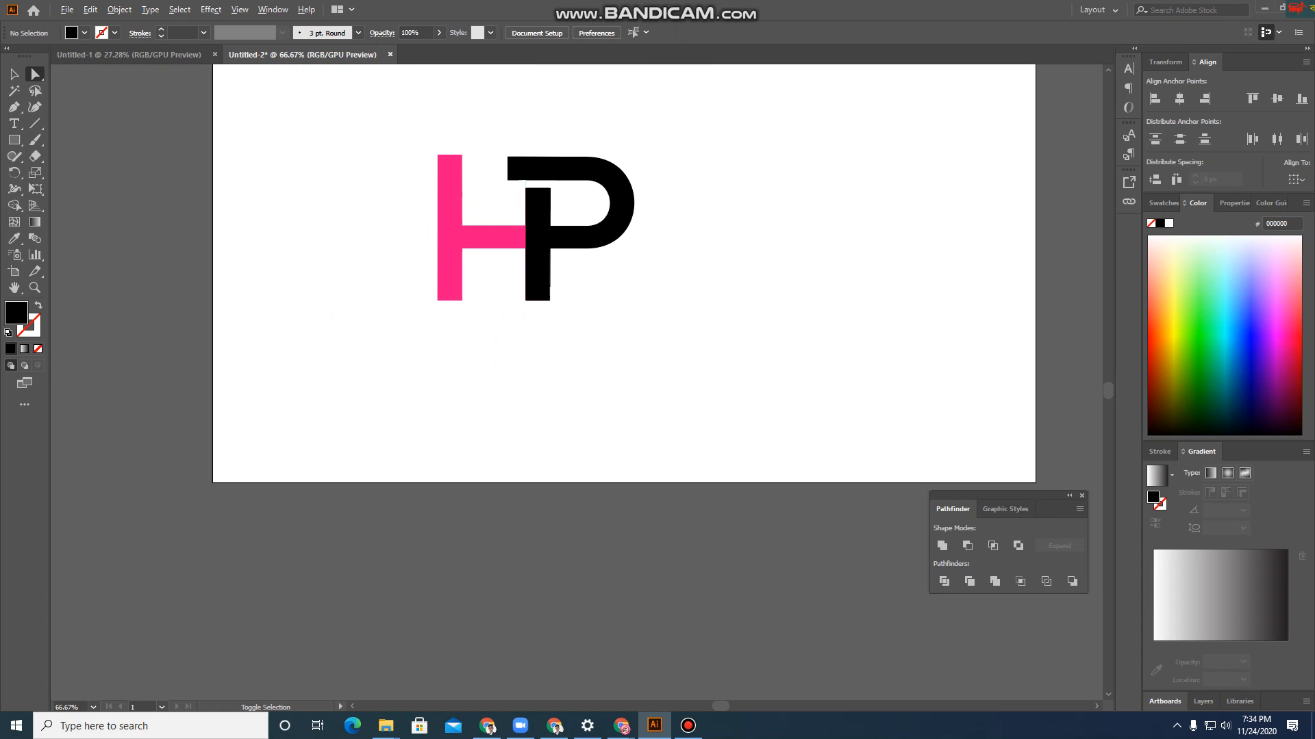
scroll(835, 205, down, 2)
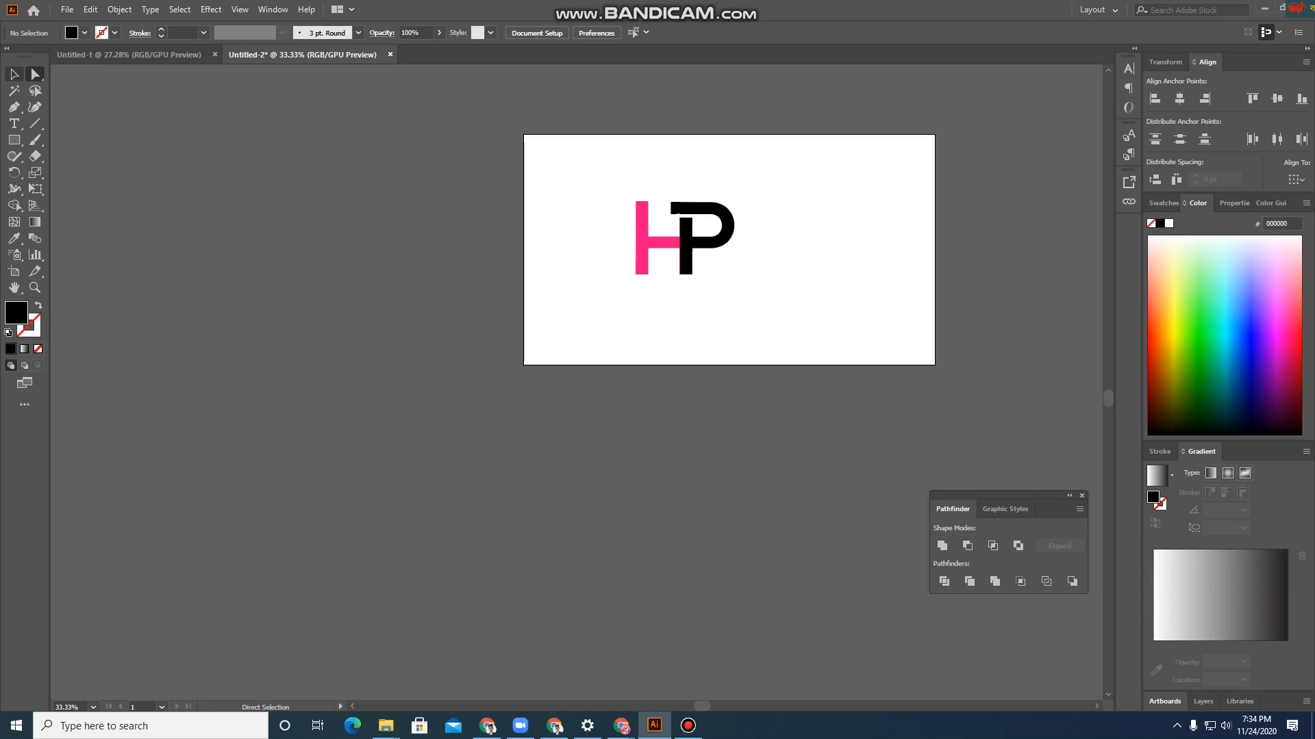
key(v)
drag(617, 183, 773, 270)
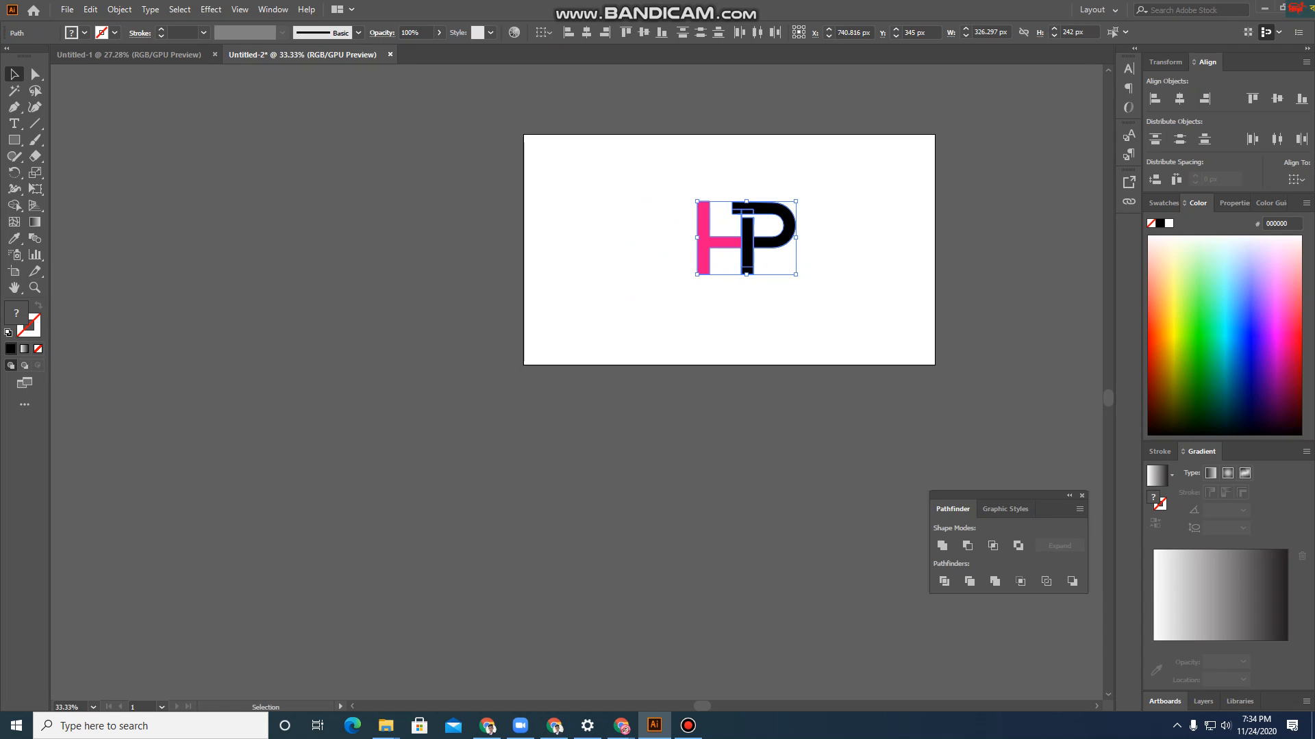
key(ctrl+shift+a)
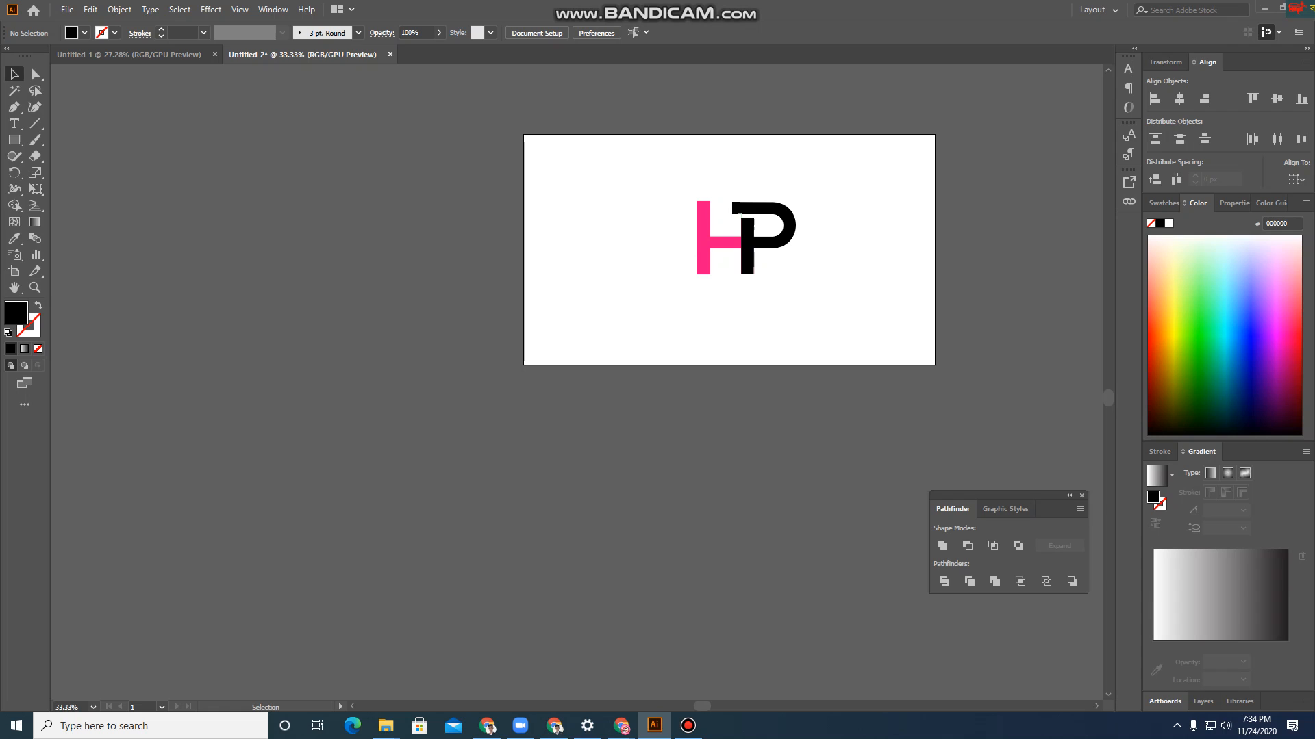
Shrink the pink H slightly from its upper edge so it lines up with the top of the P
key(ctrl+1)
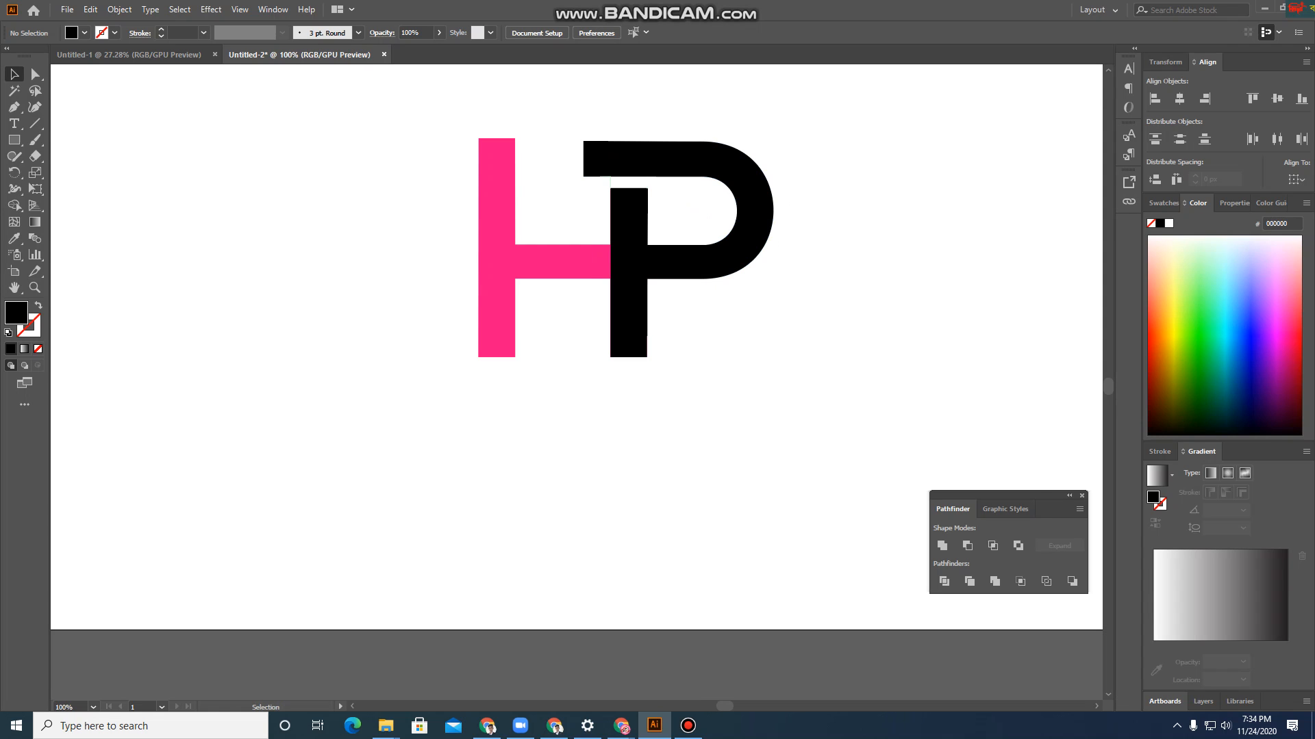
click(515, 157)
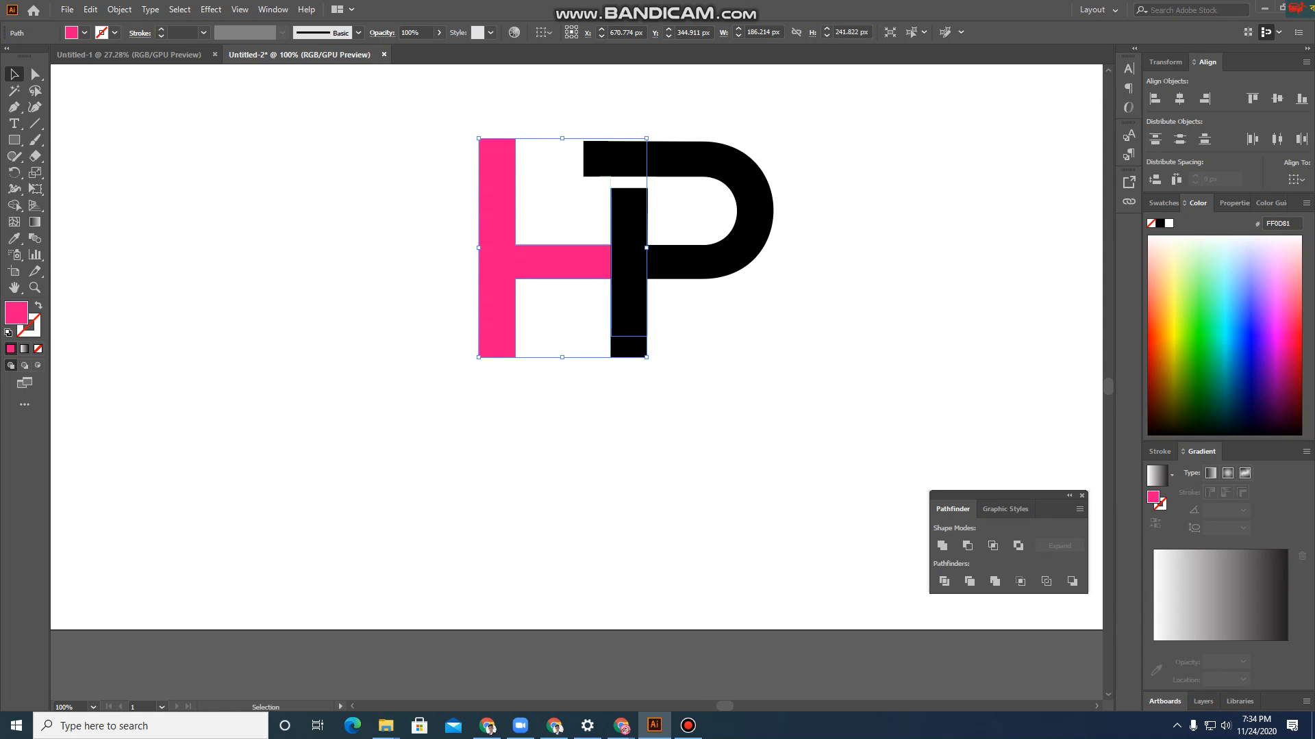
drag(562, 139, 559, 141)
click(835, 200)
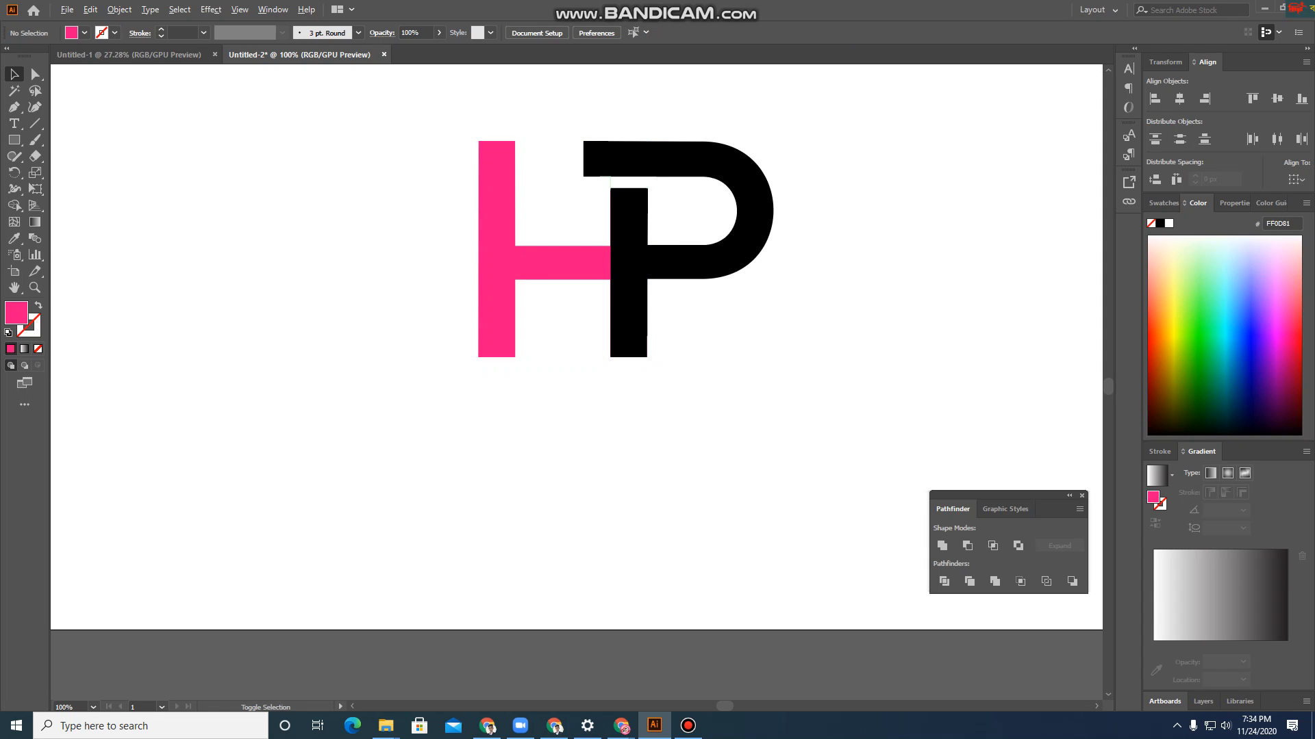
Add the text "hood" in Nexa Bold below the monogram and scale it up from its centre
scroll(834, 200, down, 1)
scroll(823, 226, down, 1)
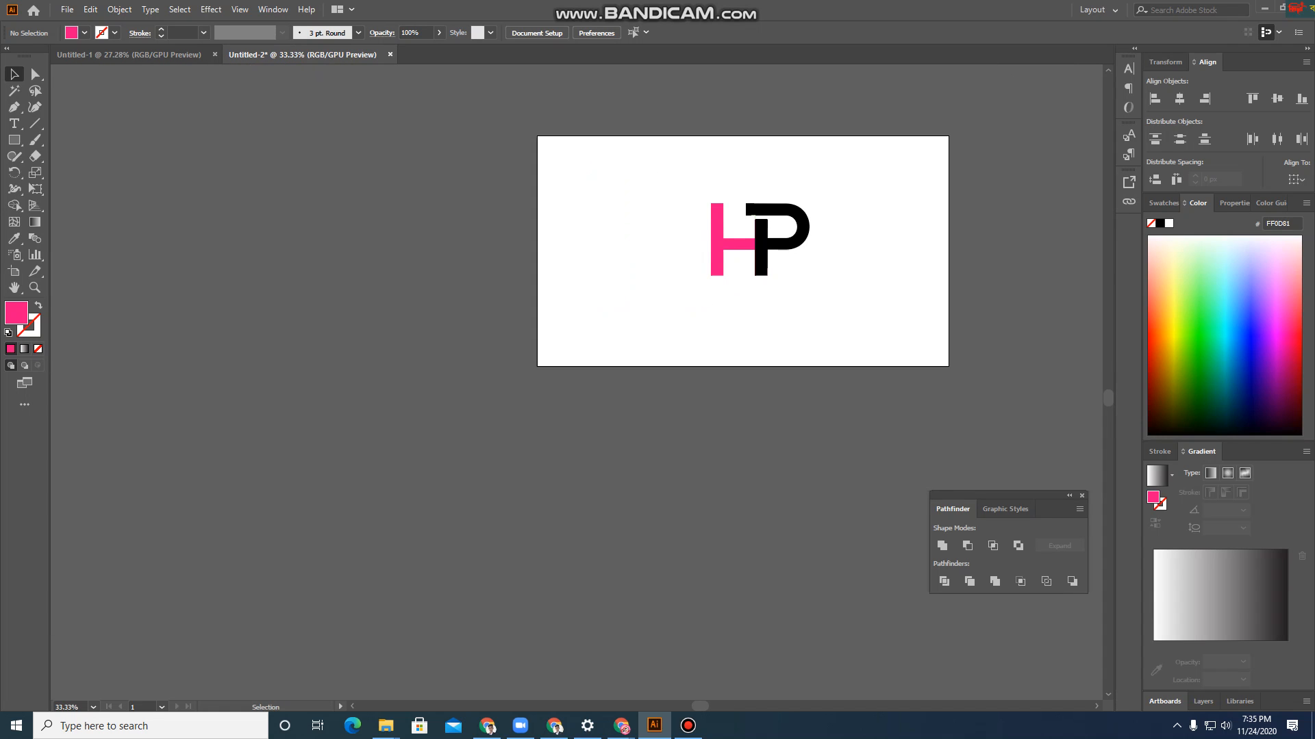
scroll(824, 226, up, 2)
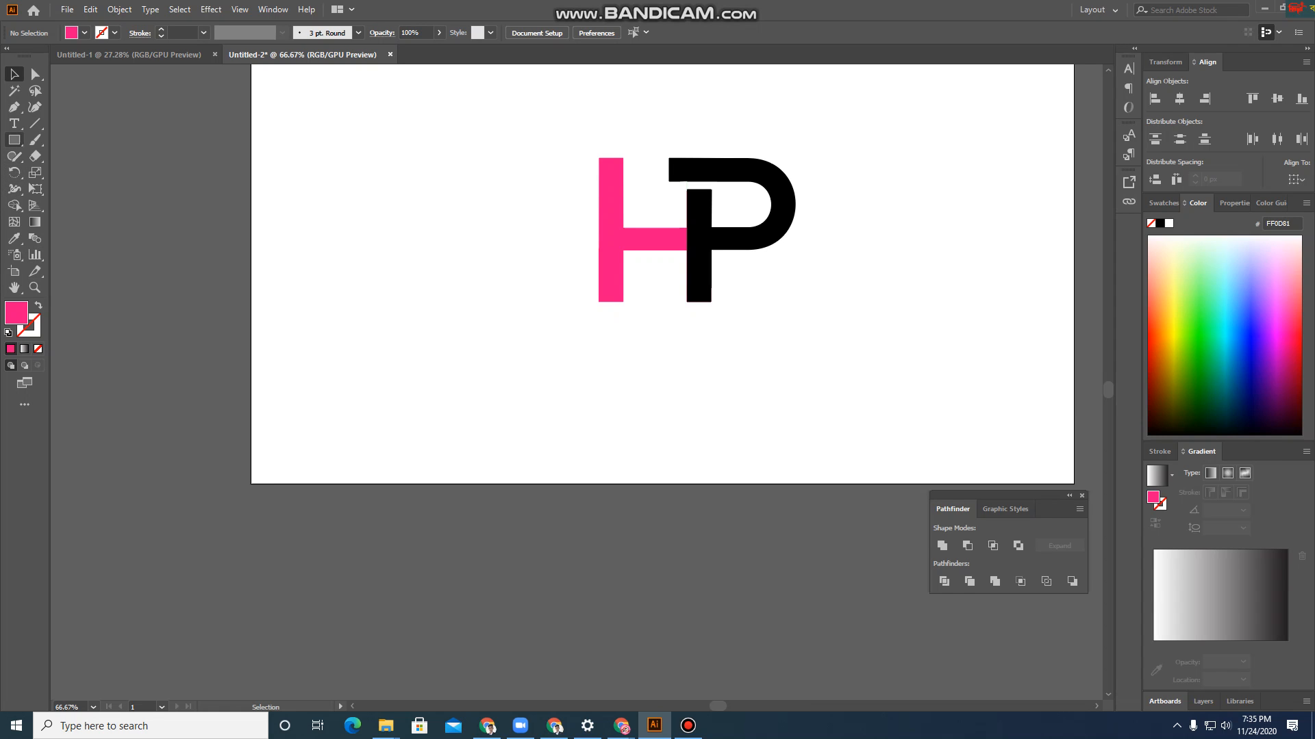
click(13, 123)
click(572, 387)
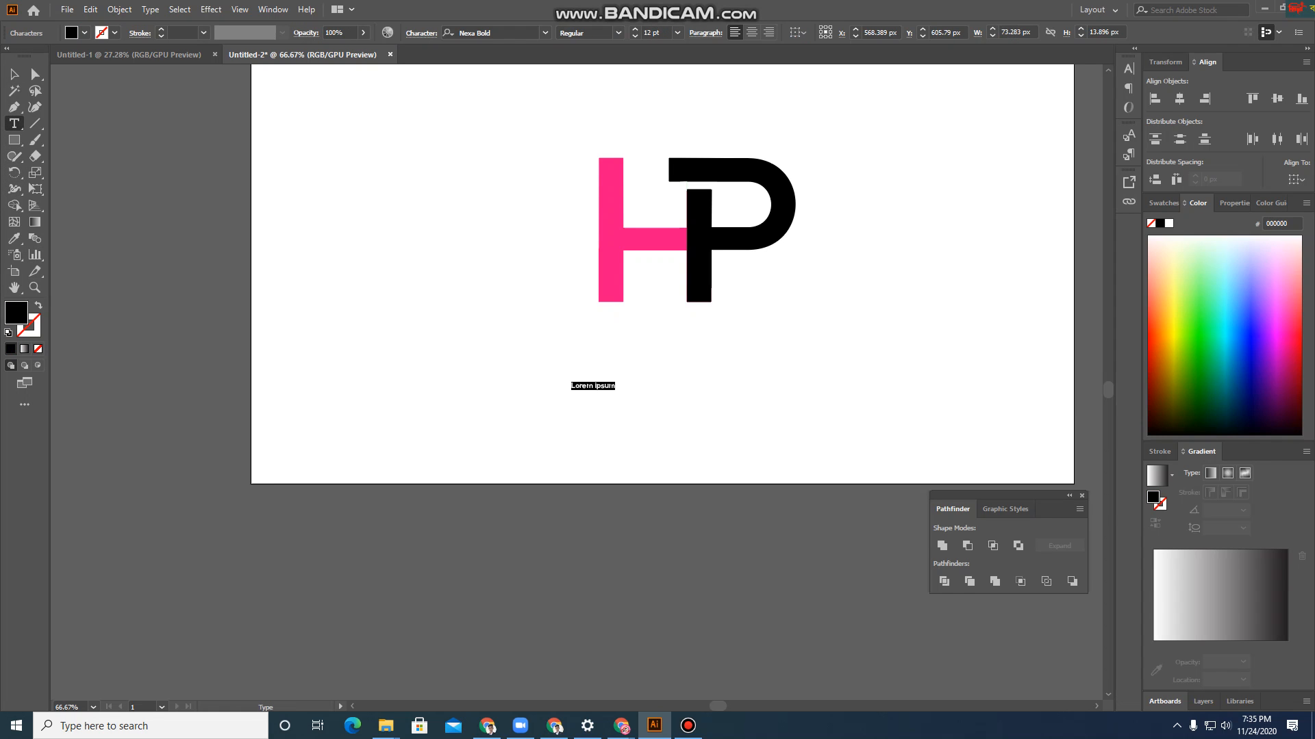
key(BackSpace)
key(Escape)
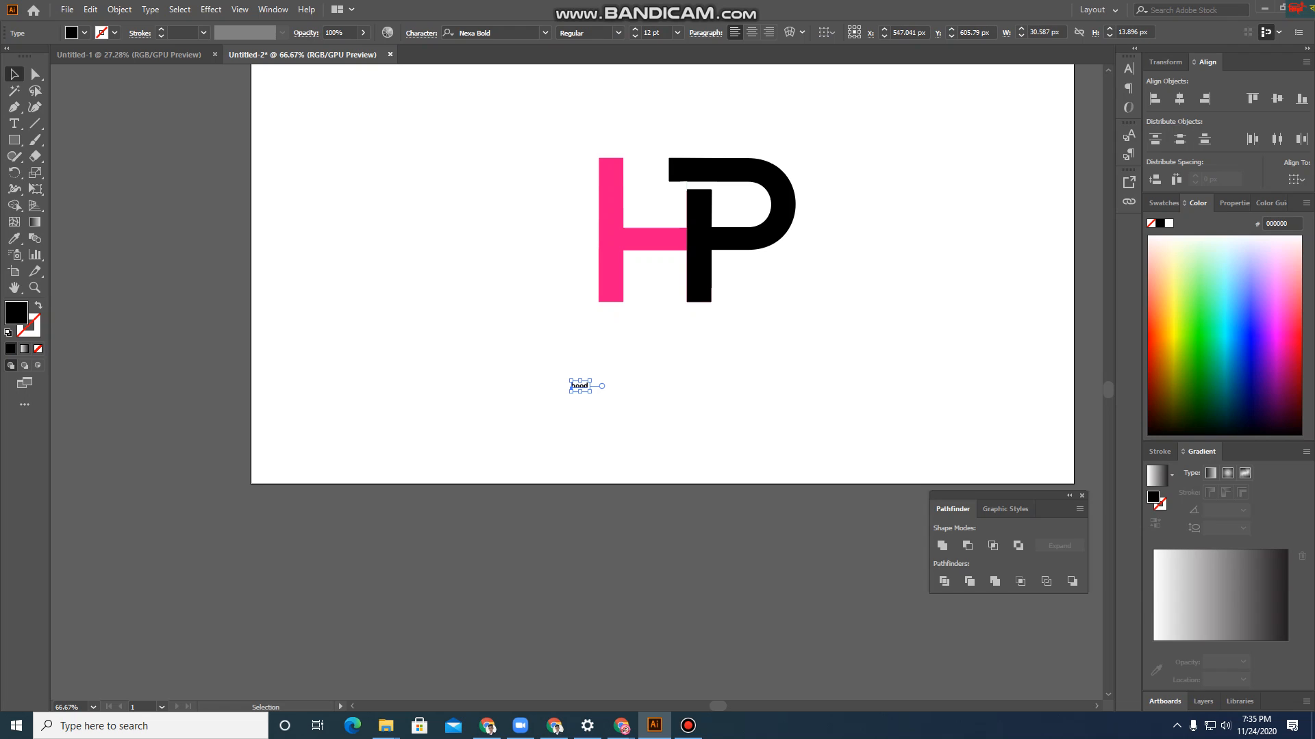
drag(591, 392, 620, 404)
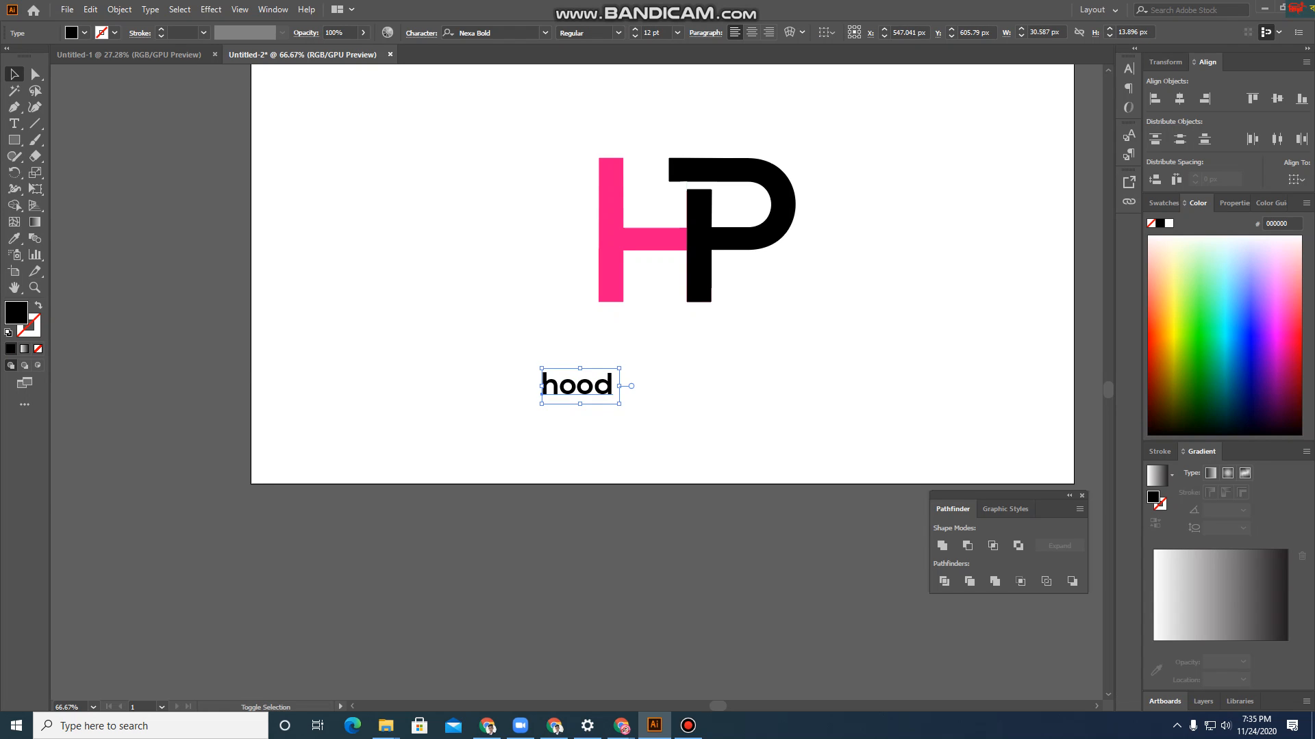
Add the text "pand" in Nexa Bold beside "hood" and scale it up to about 55.6 pt
key(t)
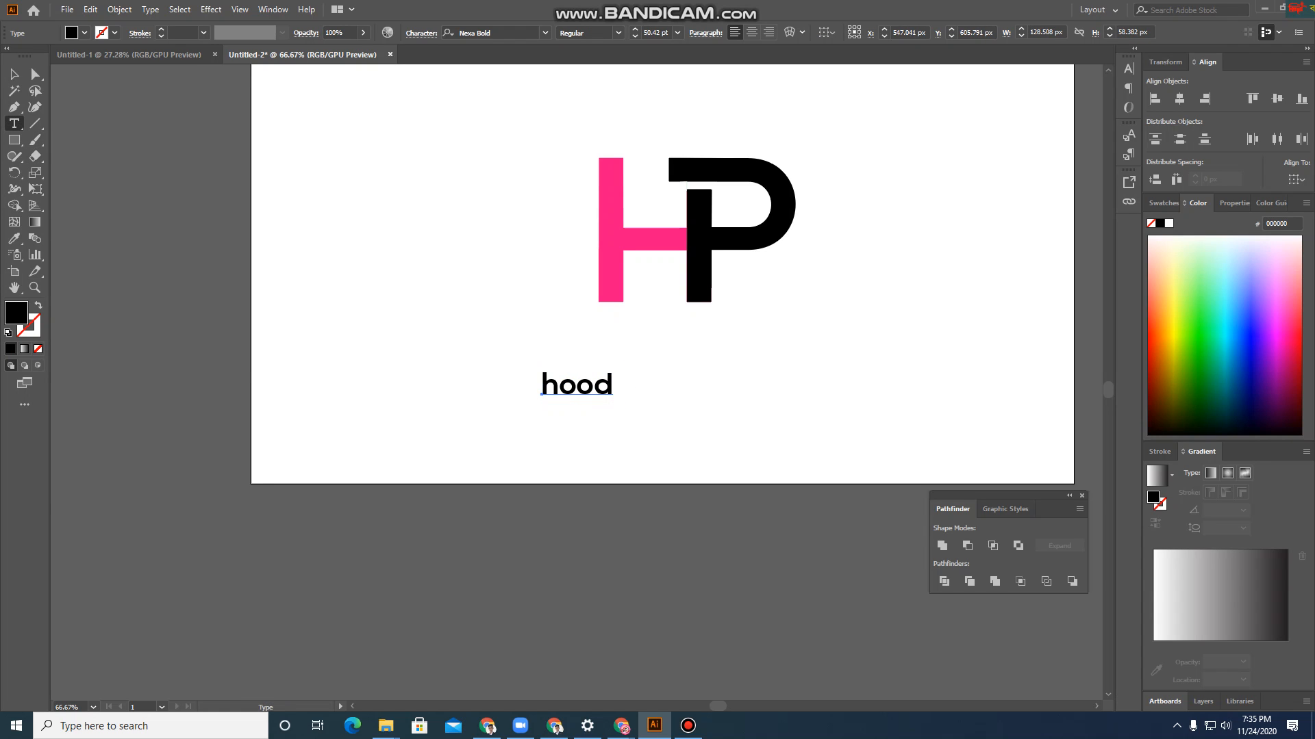
click(629, 379)
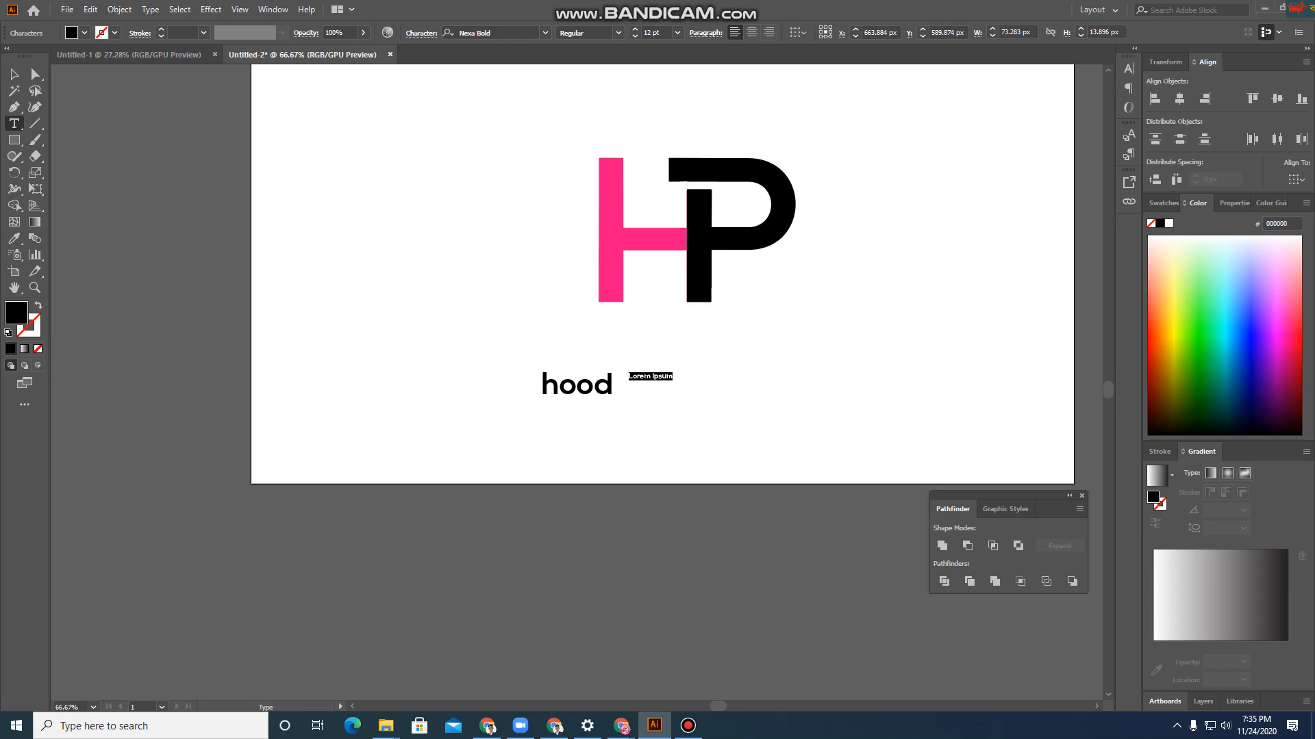
text(pd)
key(Escape)
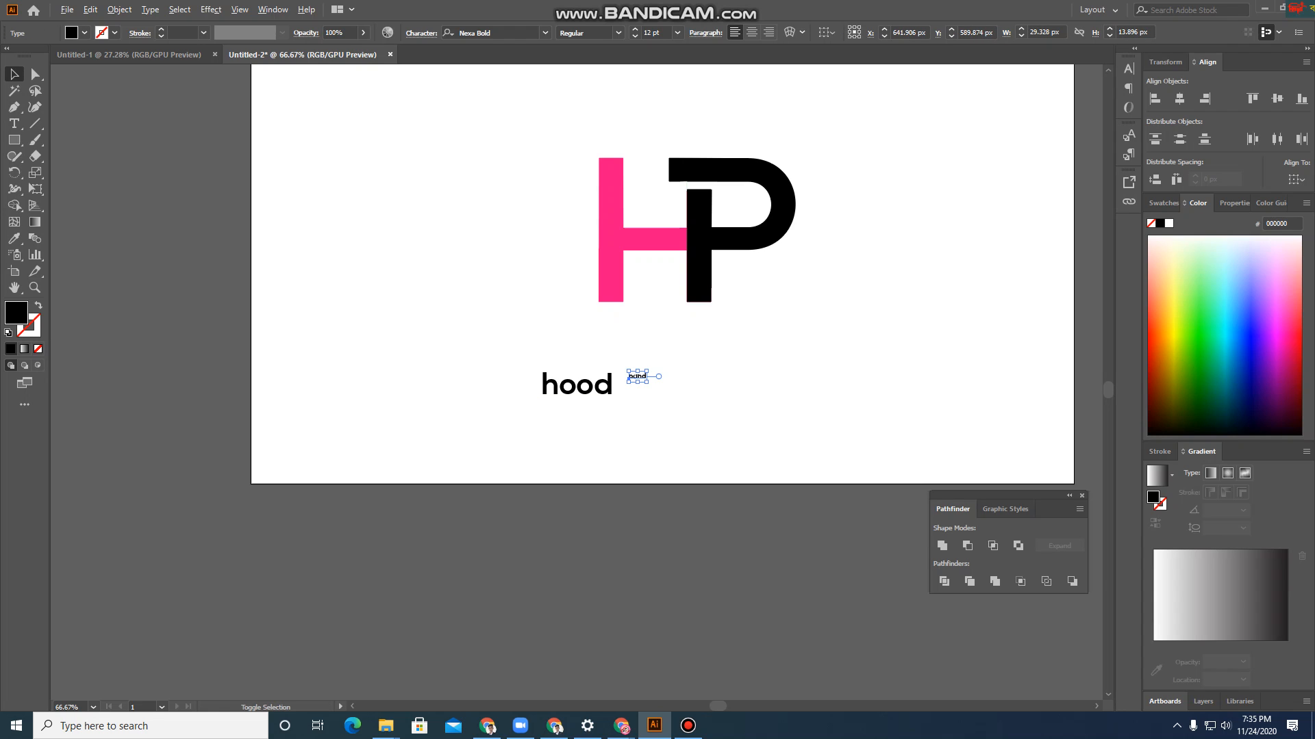
drag(647, 382, 679, 396)
Enlarge "hood" to about 140 pt directly beneath the HP monogram and convert it to uppercase
drag(595, 381, 813, 388)
drag(710, 348, 756, 365)
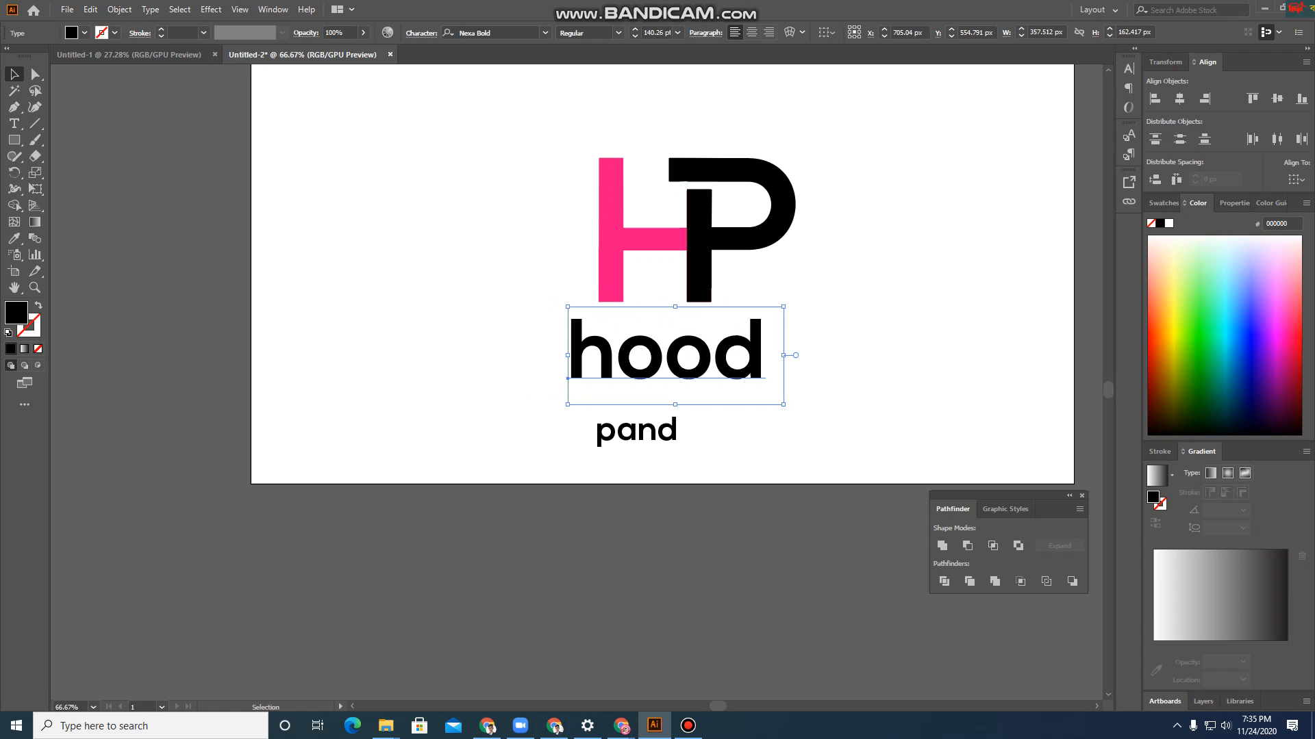
click(151, 10)
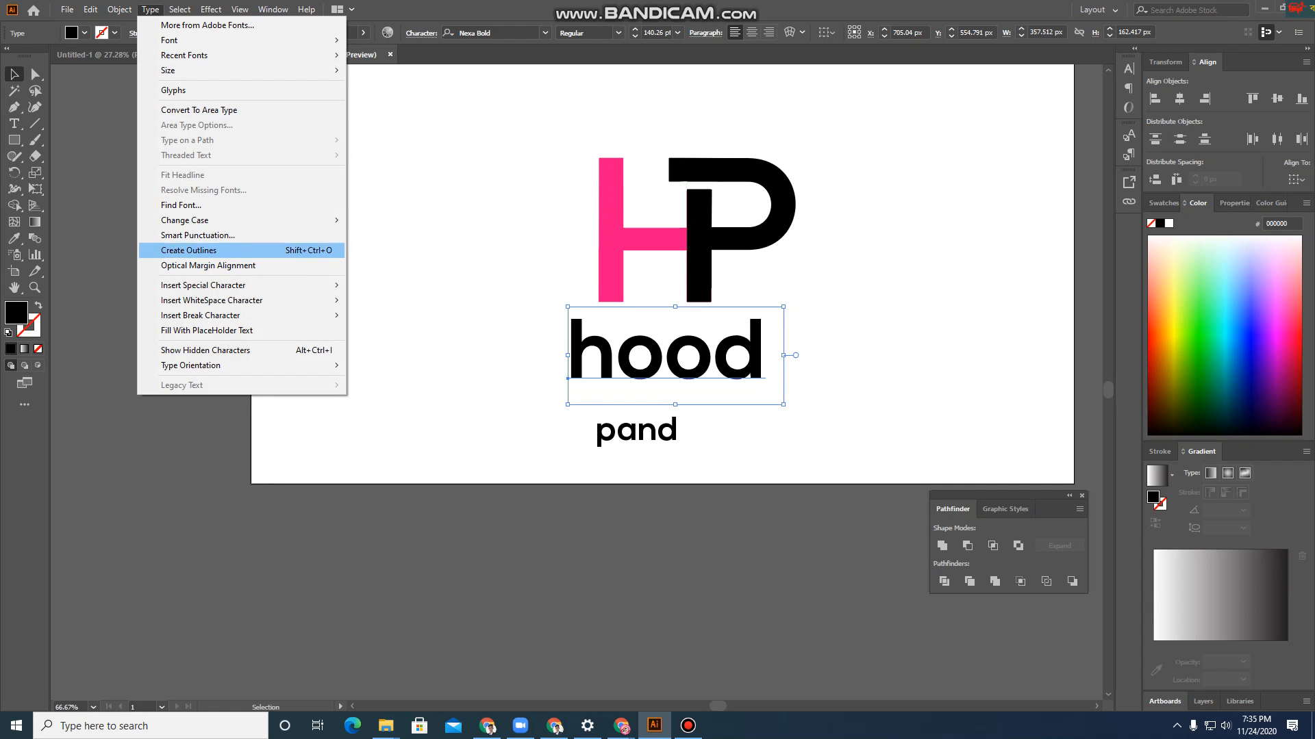
mouse_move(205, 220)
click(387, 236)
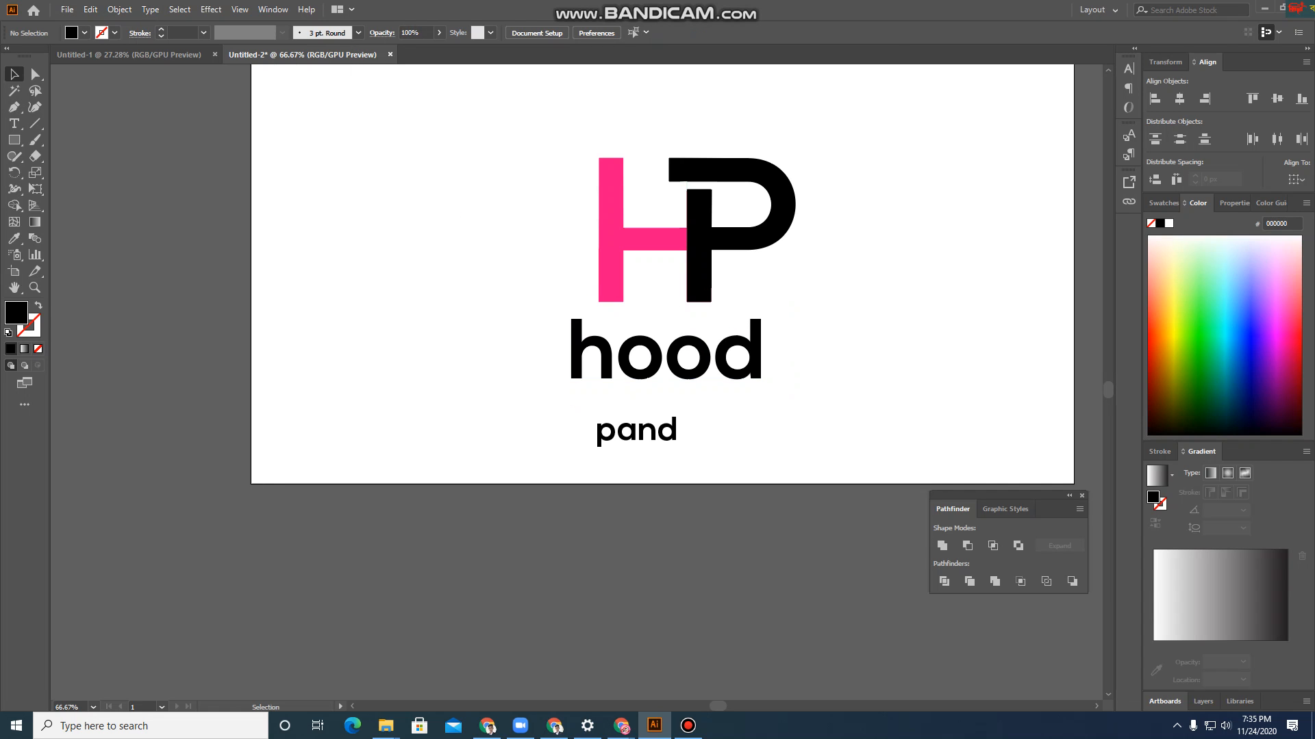
click(150, 10)
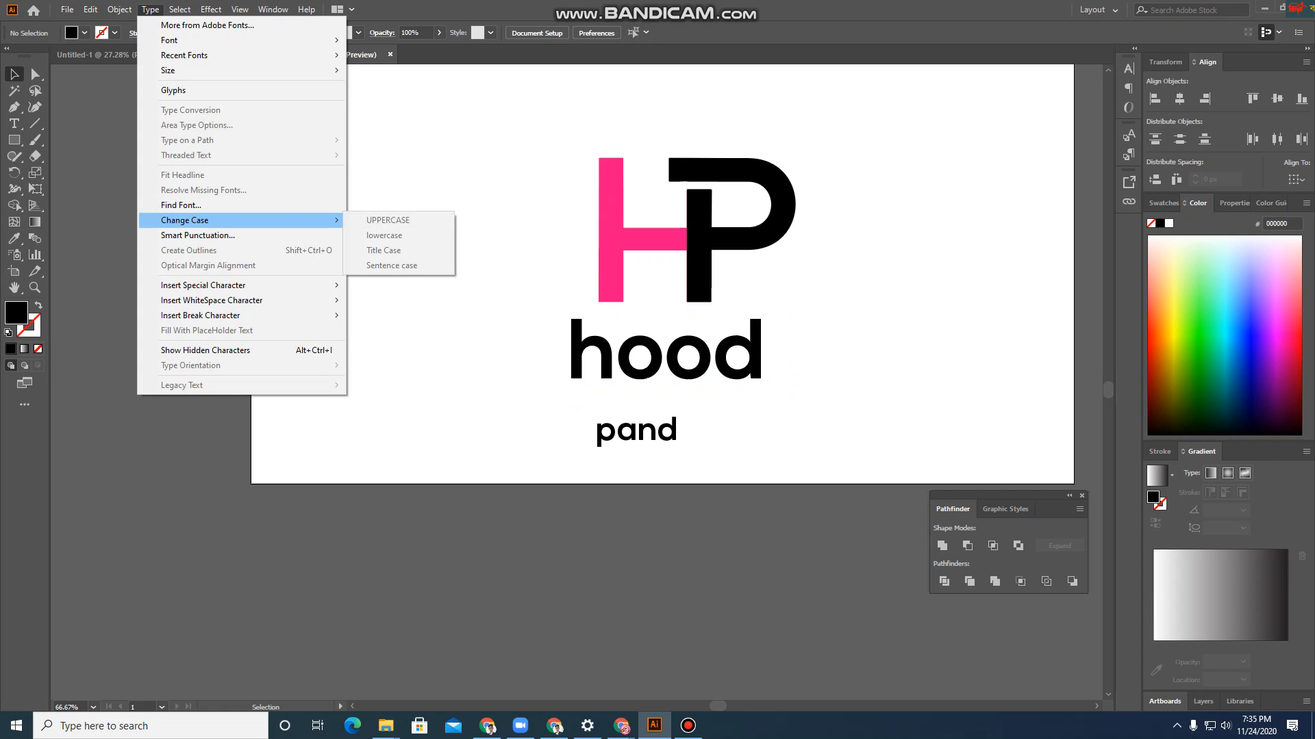
click(640, 359)
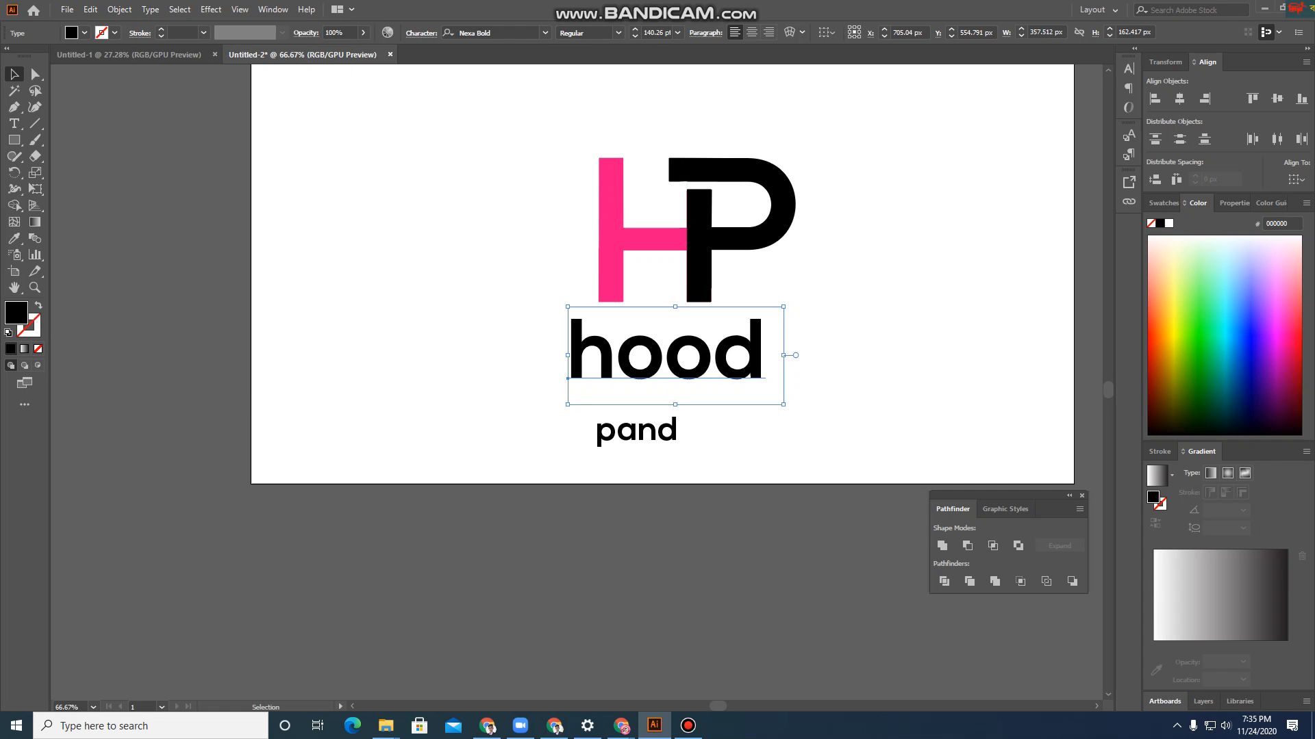
click(151, 10)
mouse_move(322, 220)
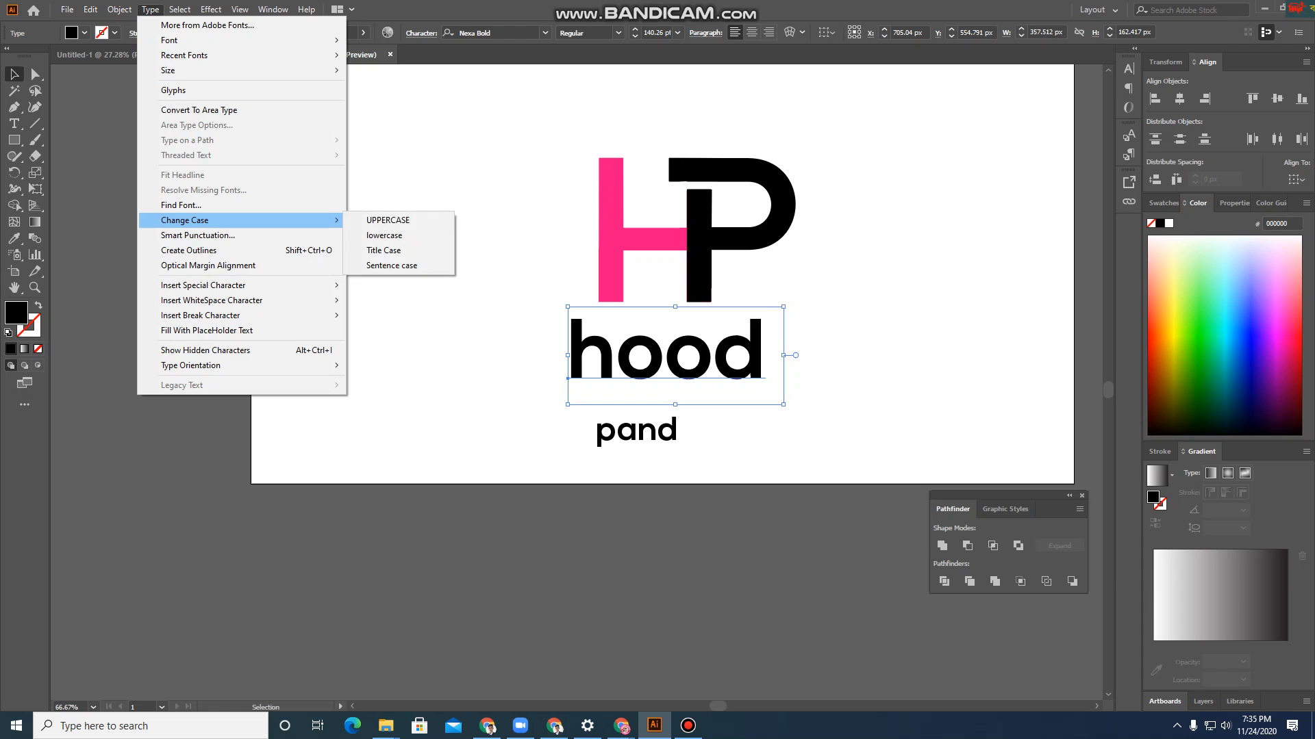
click(384, 219)
Convert "pand" to uppercase and move it horizontally to about X 711 px beneath HOOD
click(598, 438)
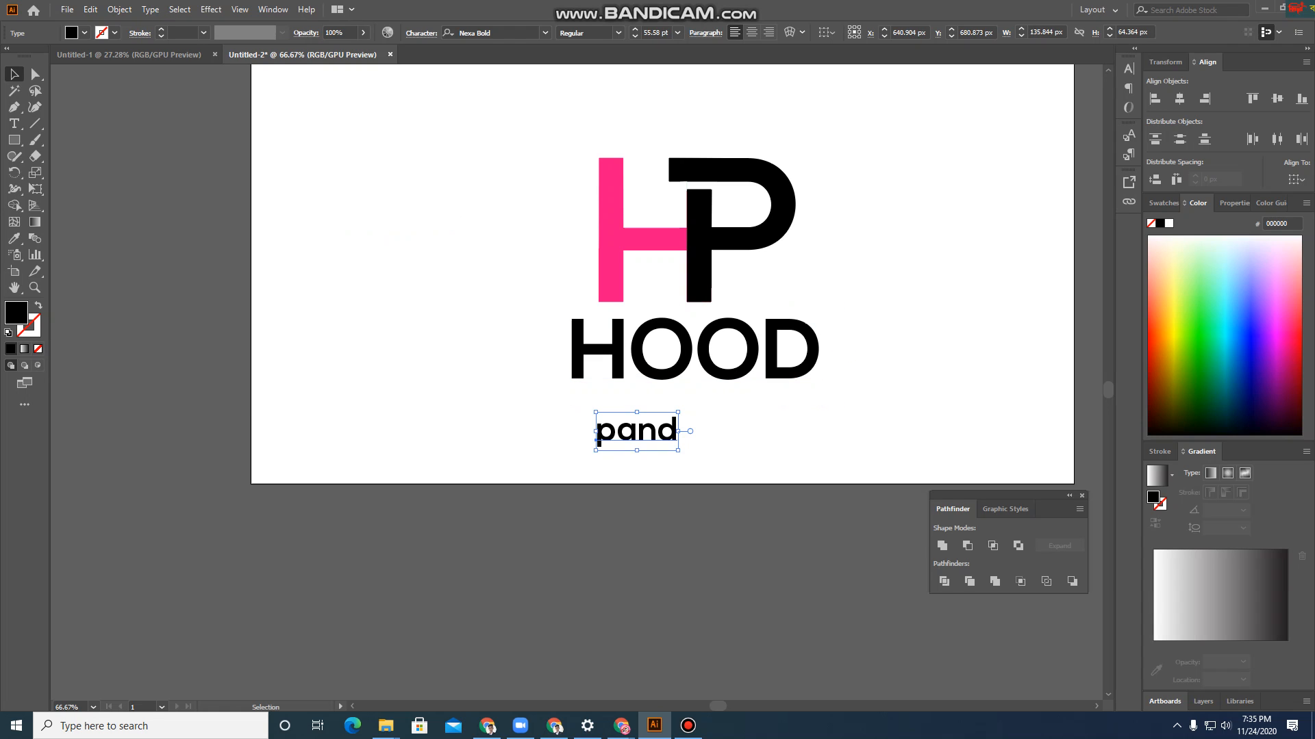
click(150, 9)
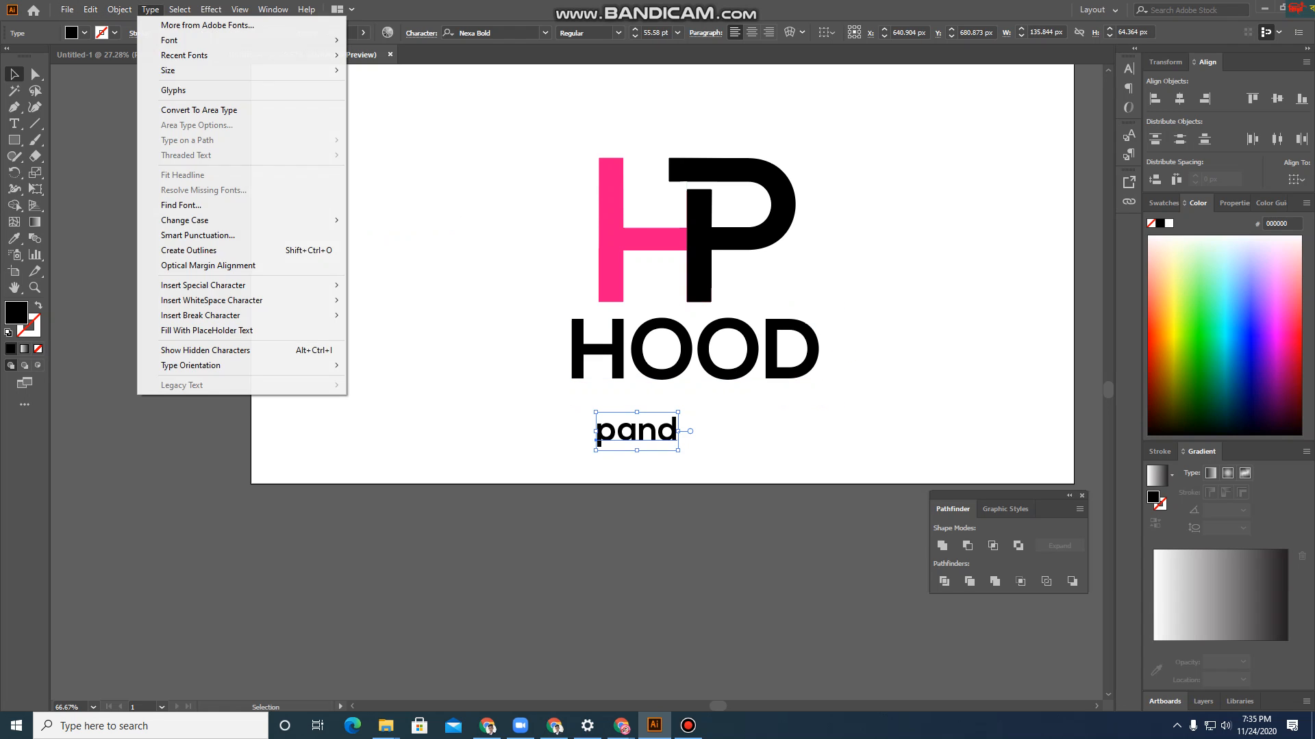
mouse_move(321, 220)
click(383, 220)
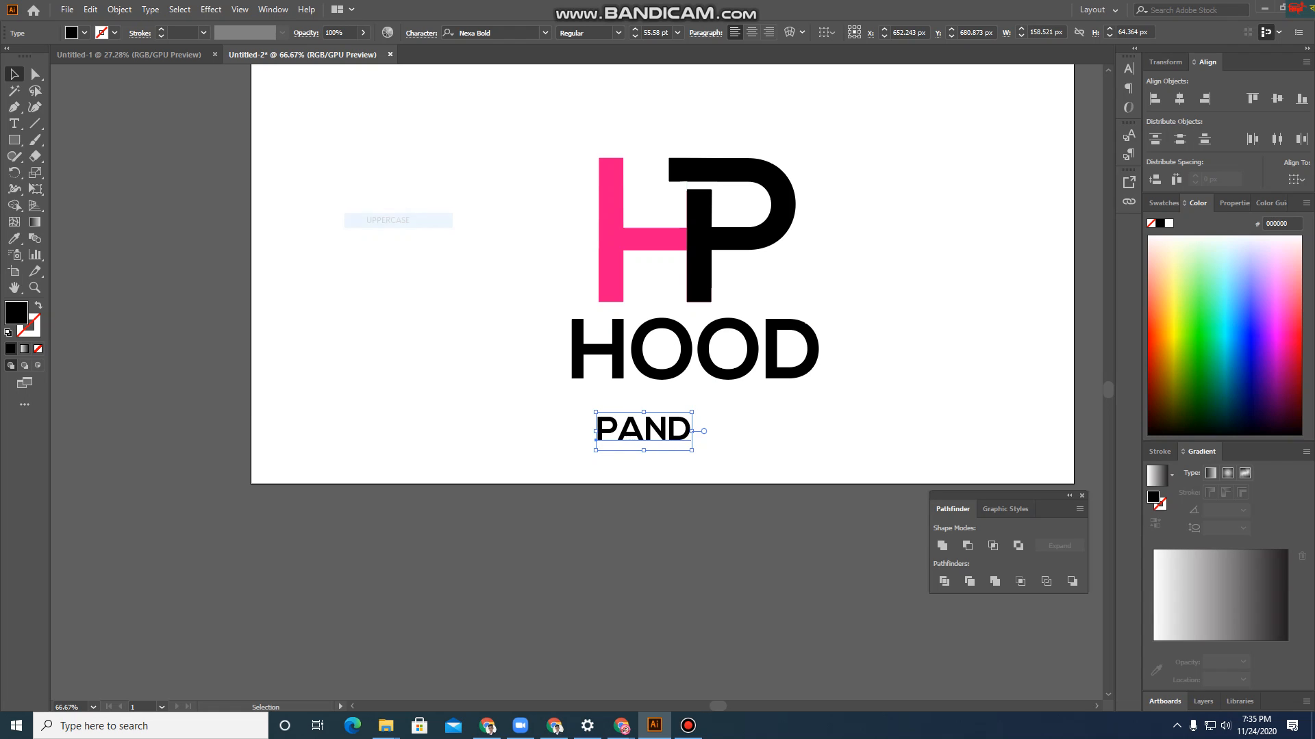
drag(682, 429, 717, 429)
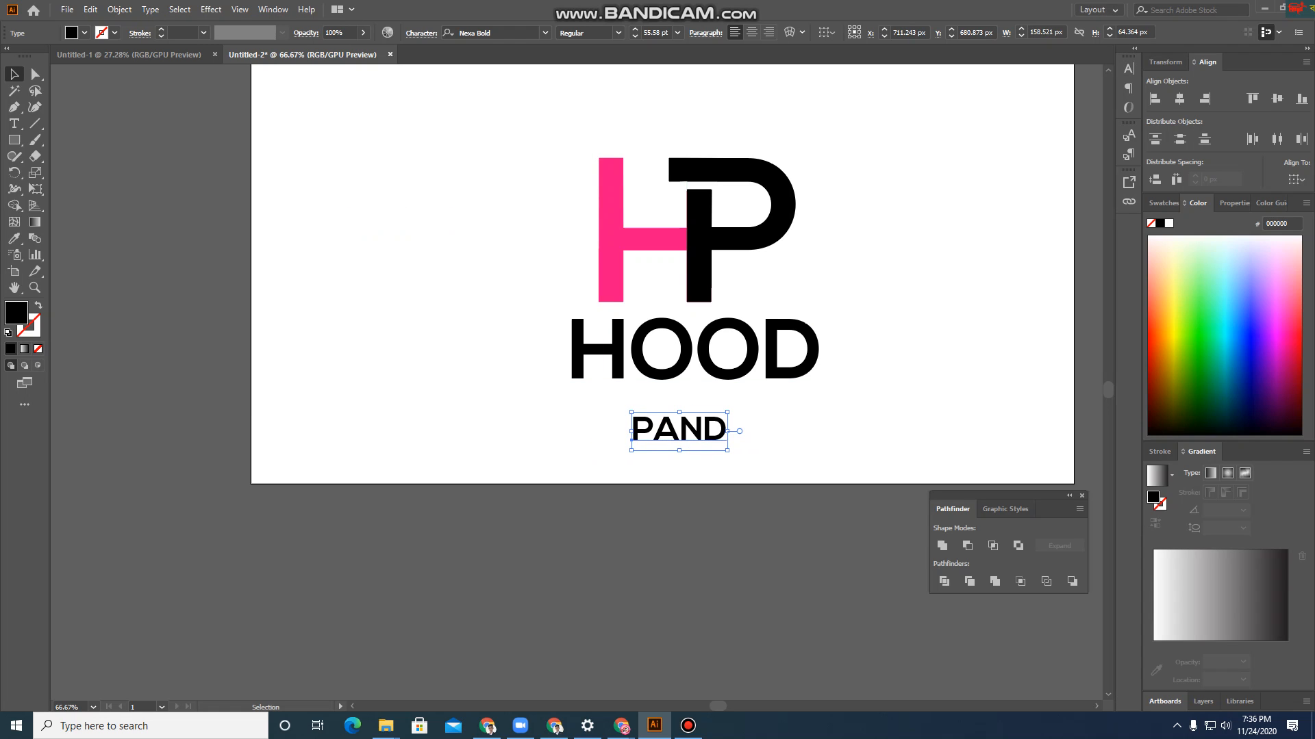
Set the tracking of PAND to 200 and scale it to about 74.5 pt, close beneath HOOD
click(1128, 68)
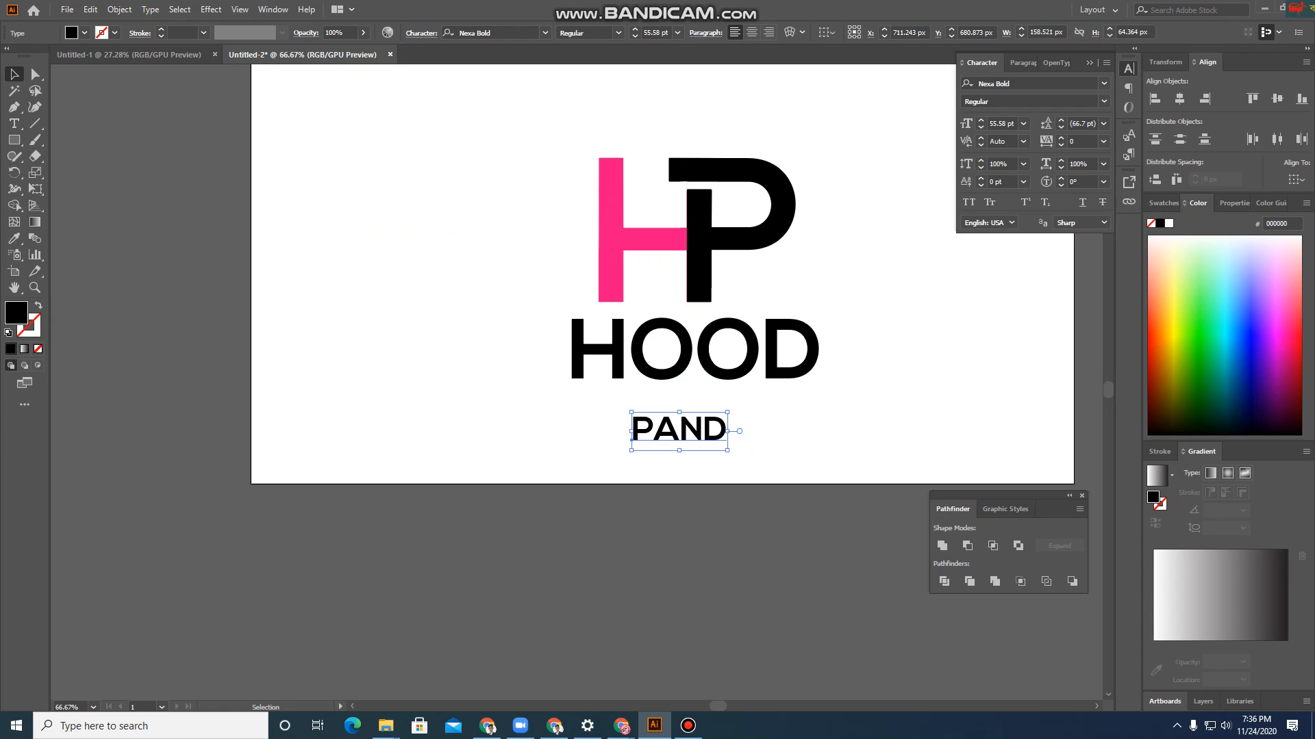
click(1103, 141)
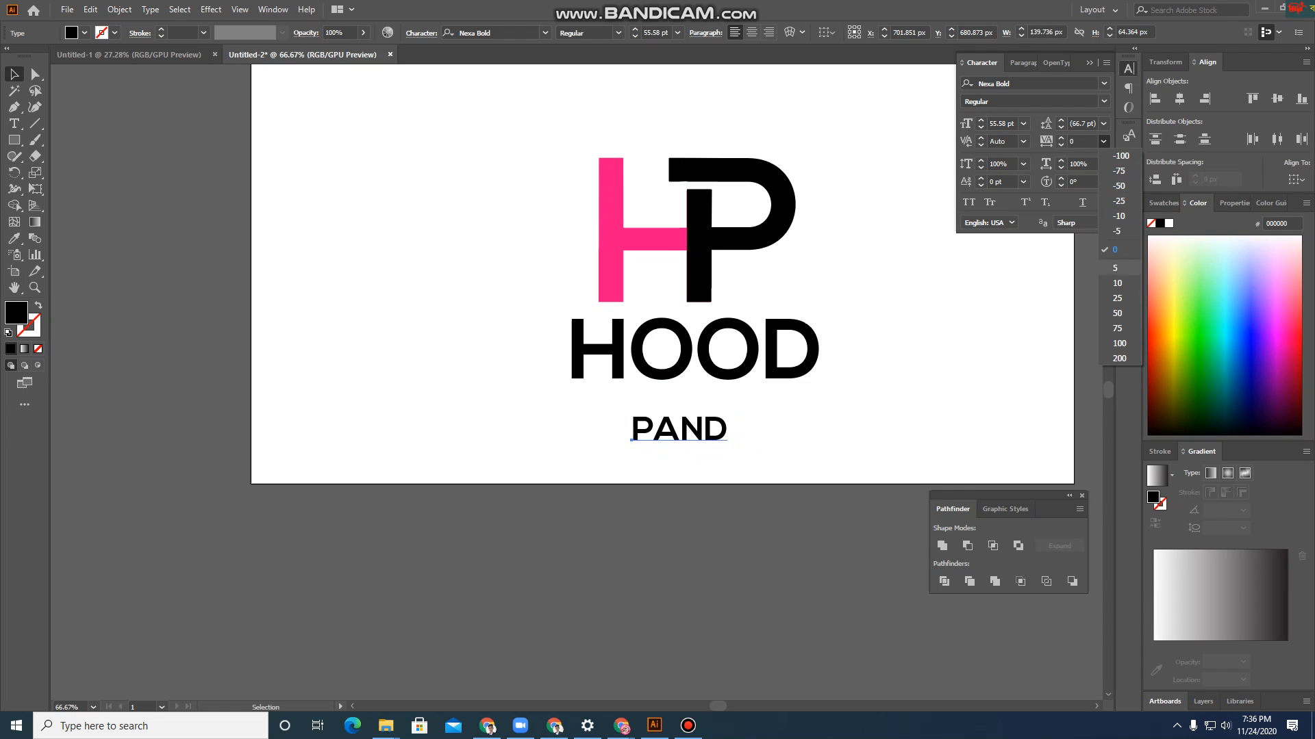
click(1119, 358)
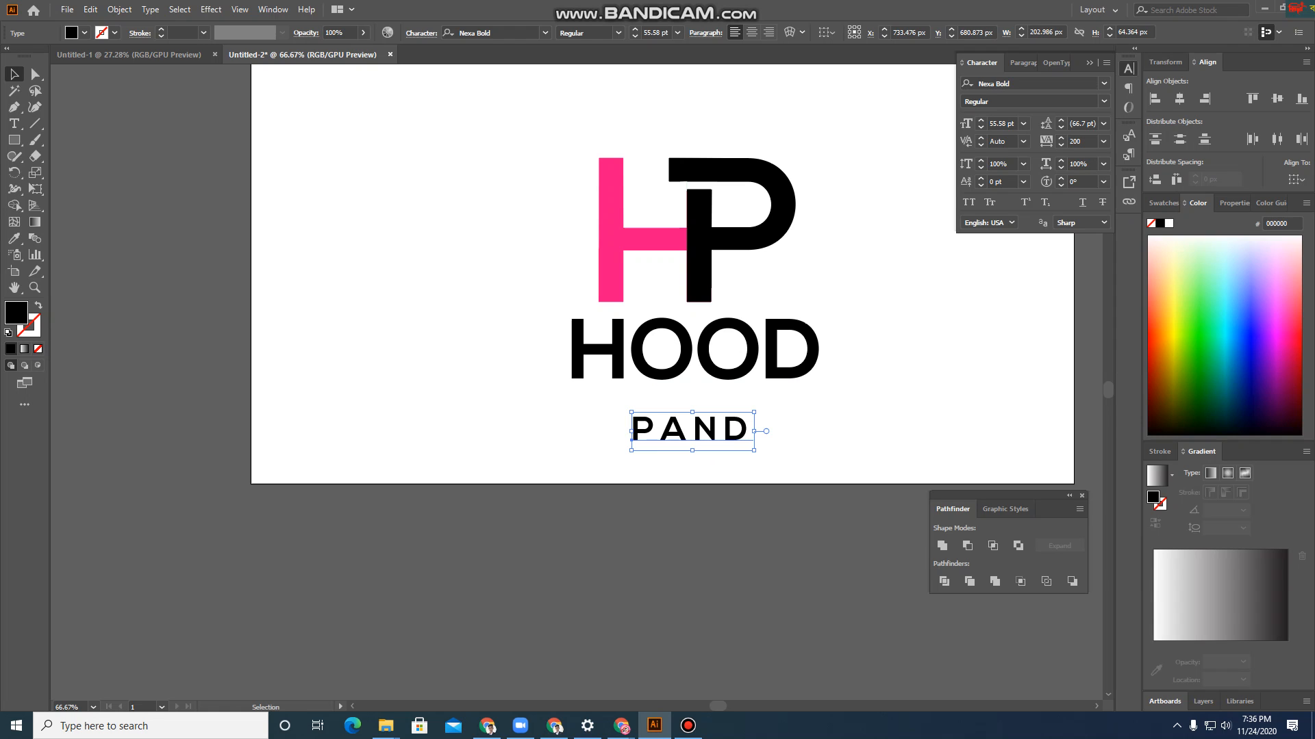
drag(753, 450, 806, 431)
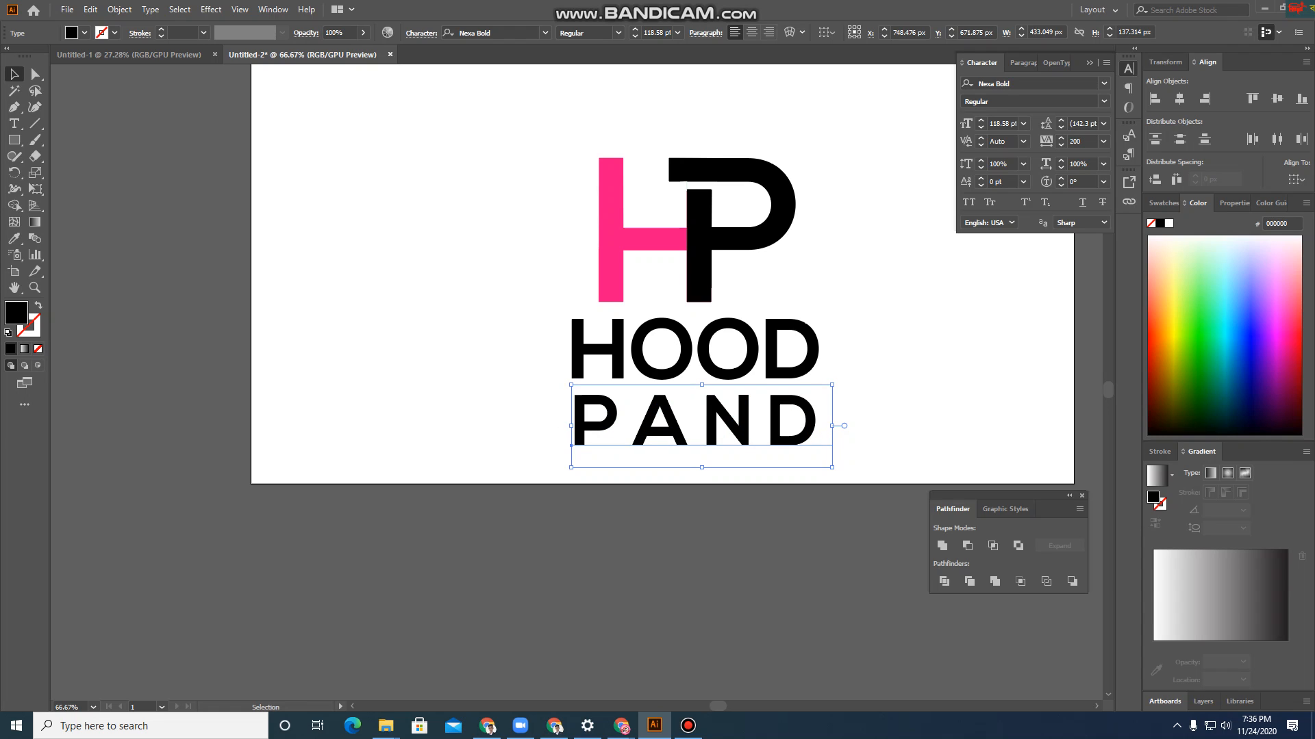
drag(832, 467, 756, 413)
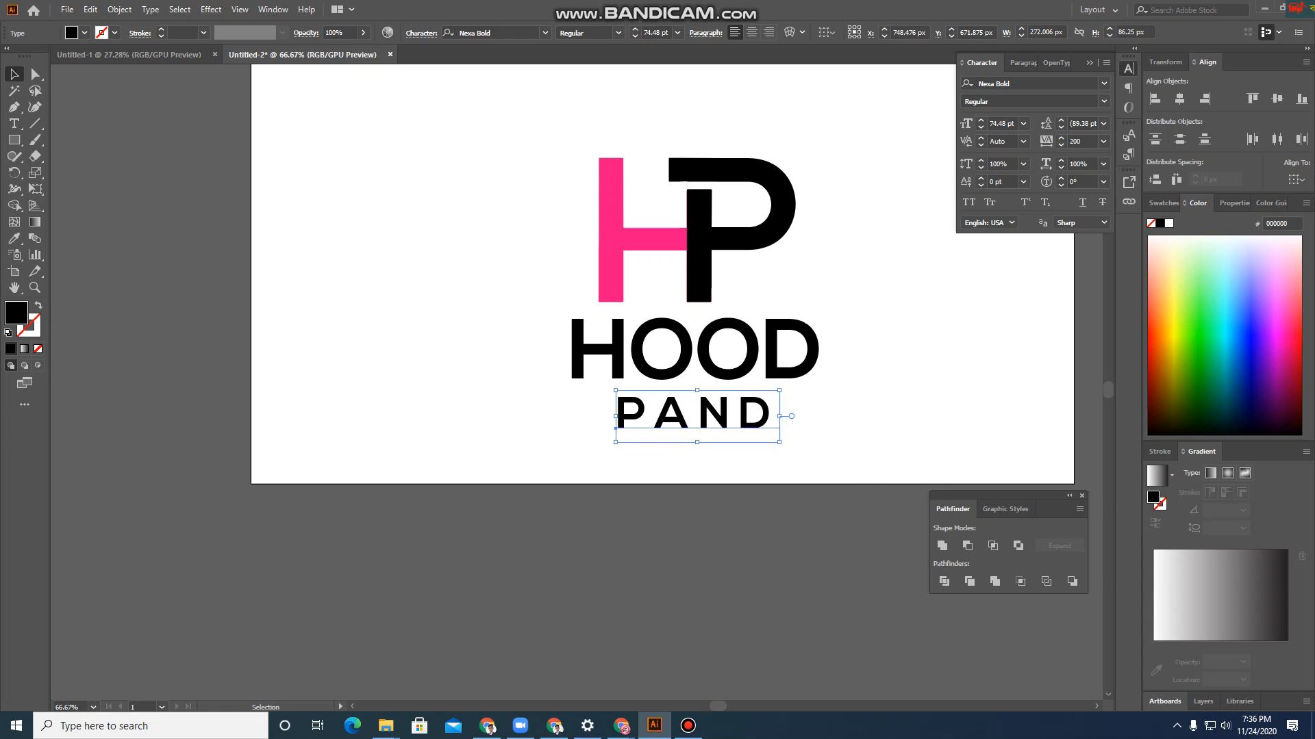
Shrink the HP monogram from its centre to about 256 px wide and move it down closer to HOOD
drag(566, 143, 715, 221)
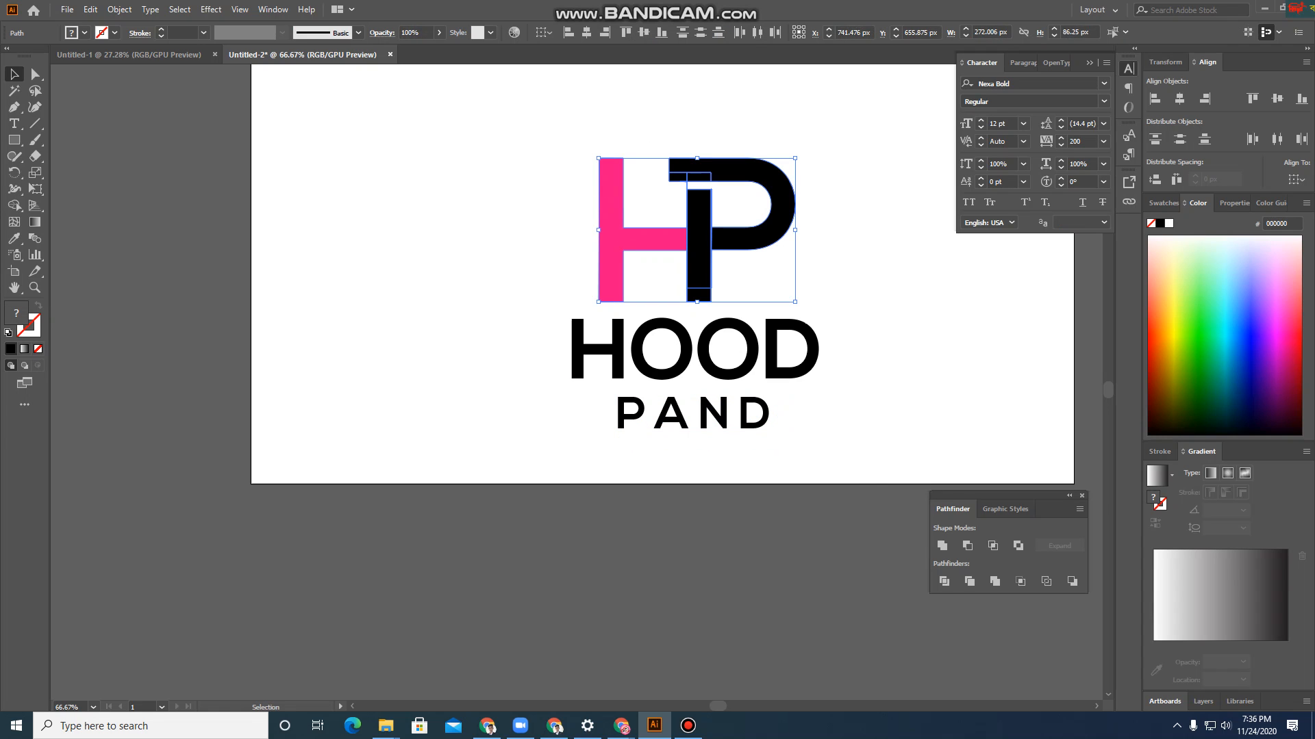
drag(796, 302, 775, 287)
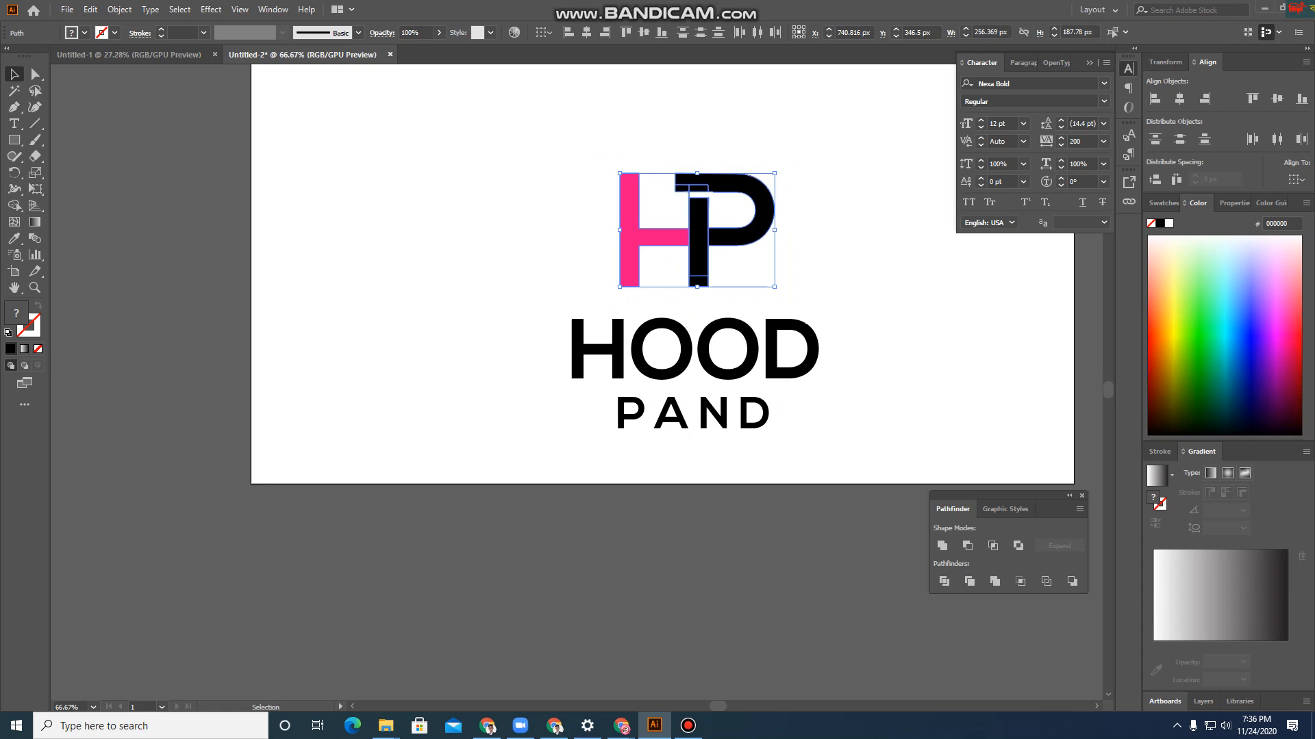
click(822, 274)
click(634, 237)
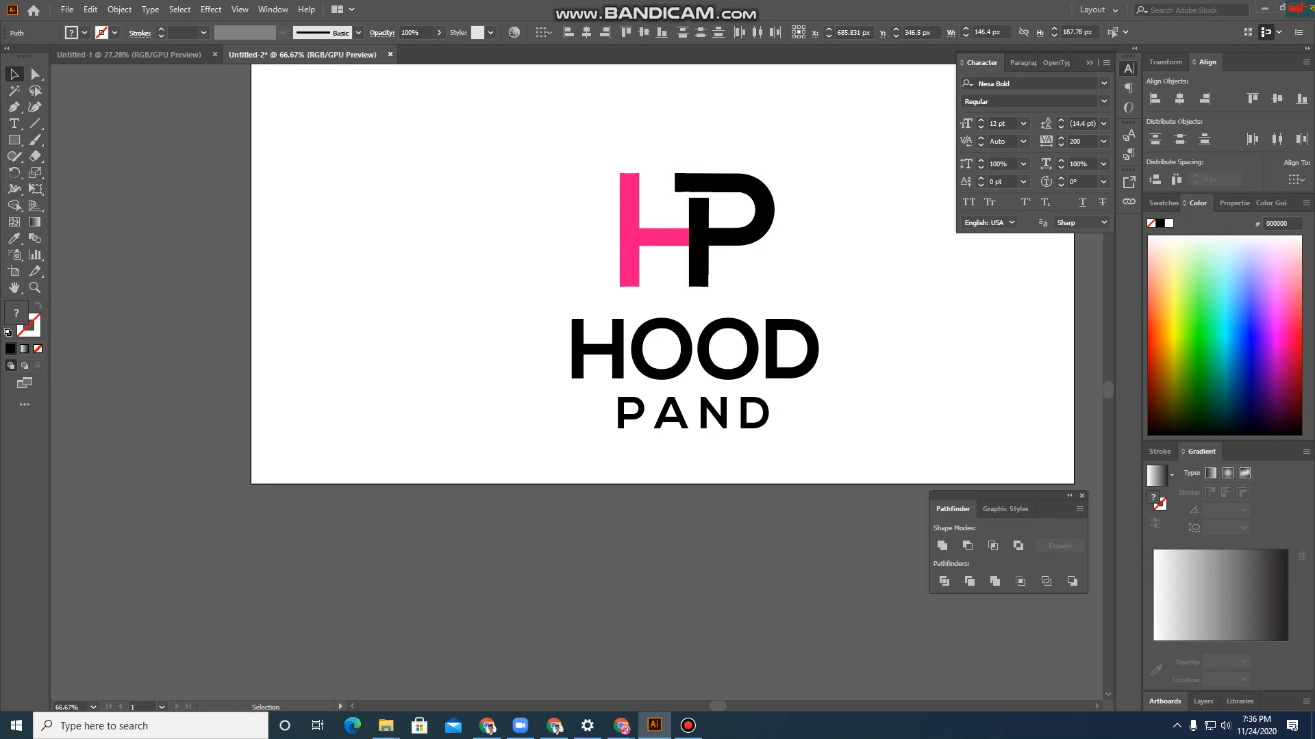
drag(528, 167, 769, 235)
click(829, 274)
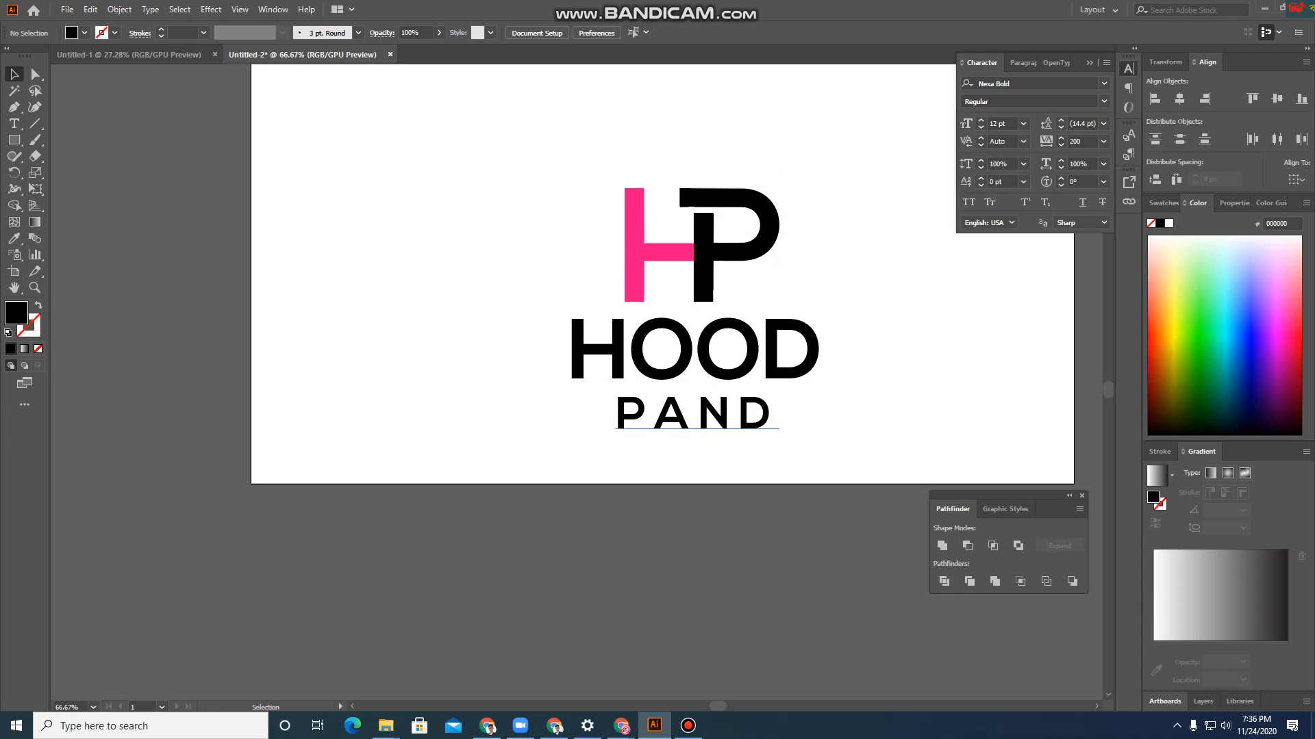
Move PAND up to about Y 643 px and recolour it with the pink sampled from the monogram's H
drag(765, 413, 768, 405)
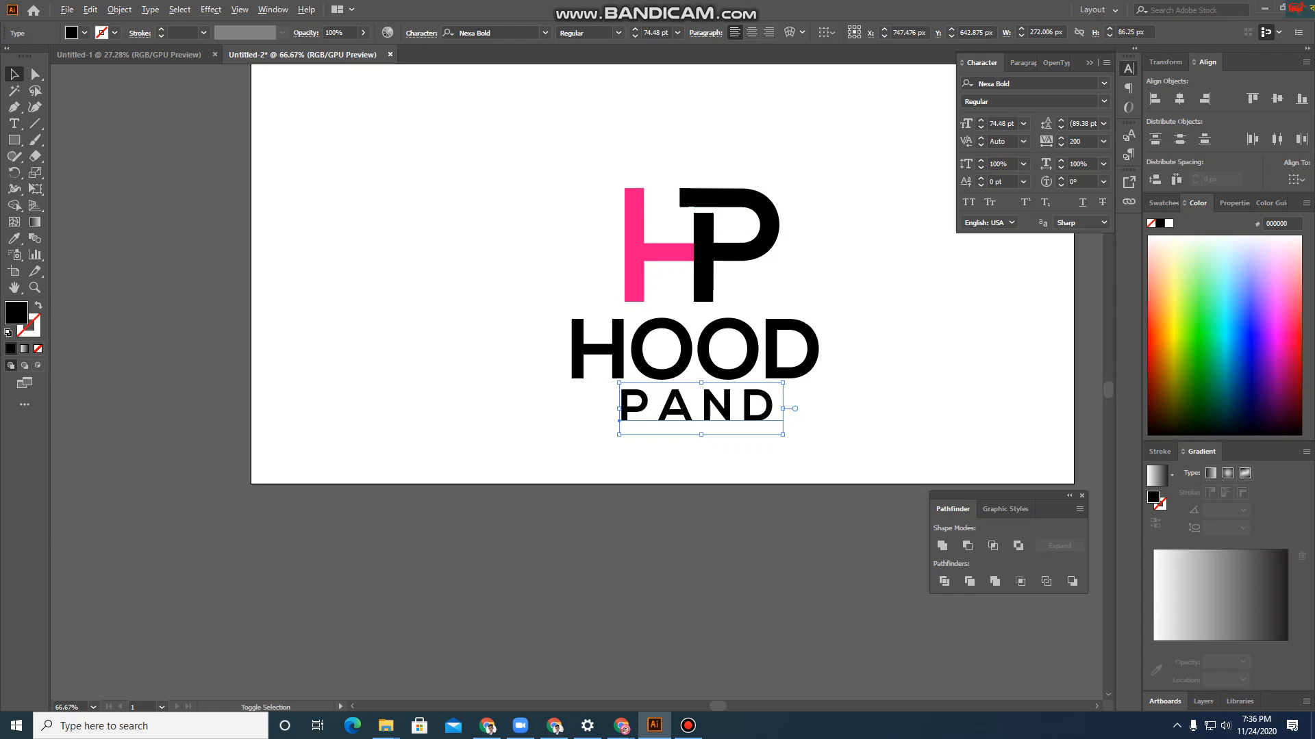
scroll(861, 370, up, 1)
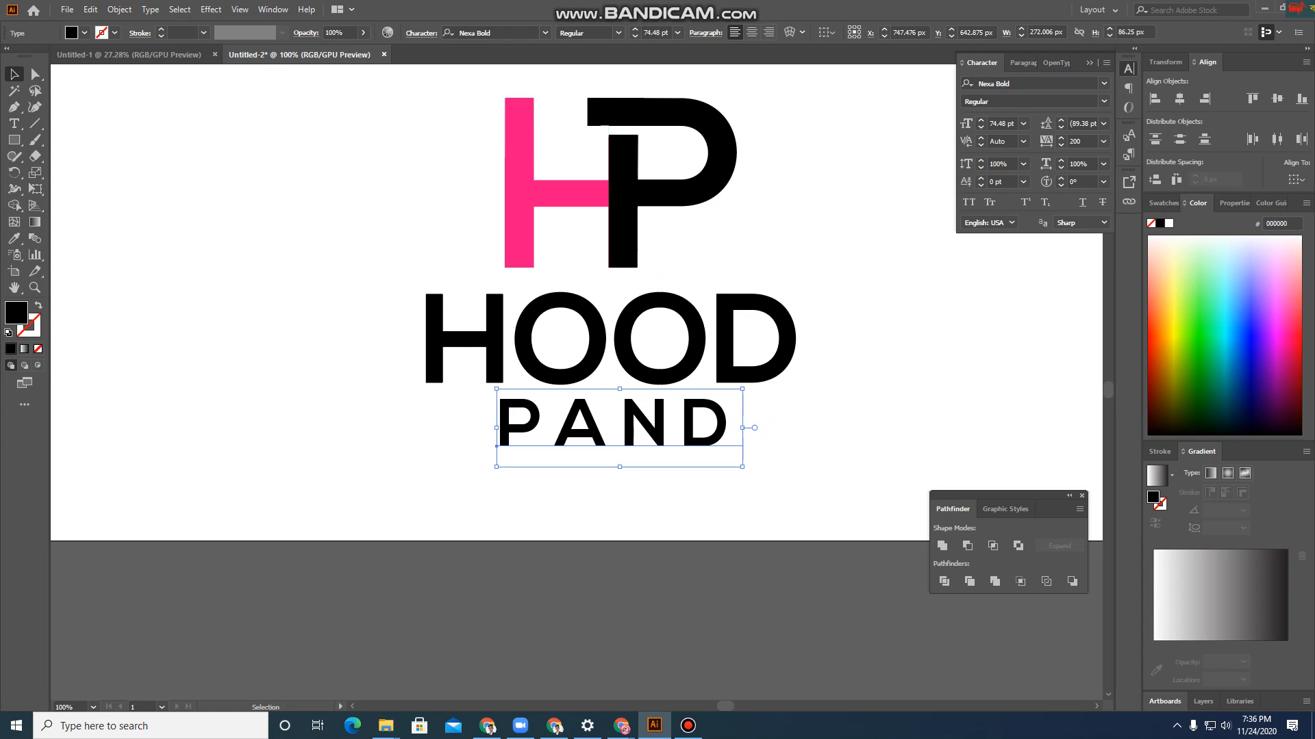
click(14, 238)
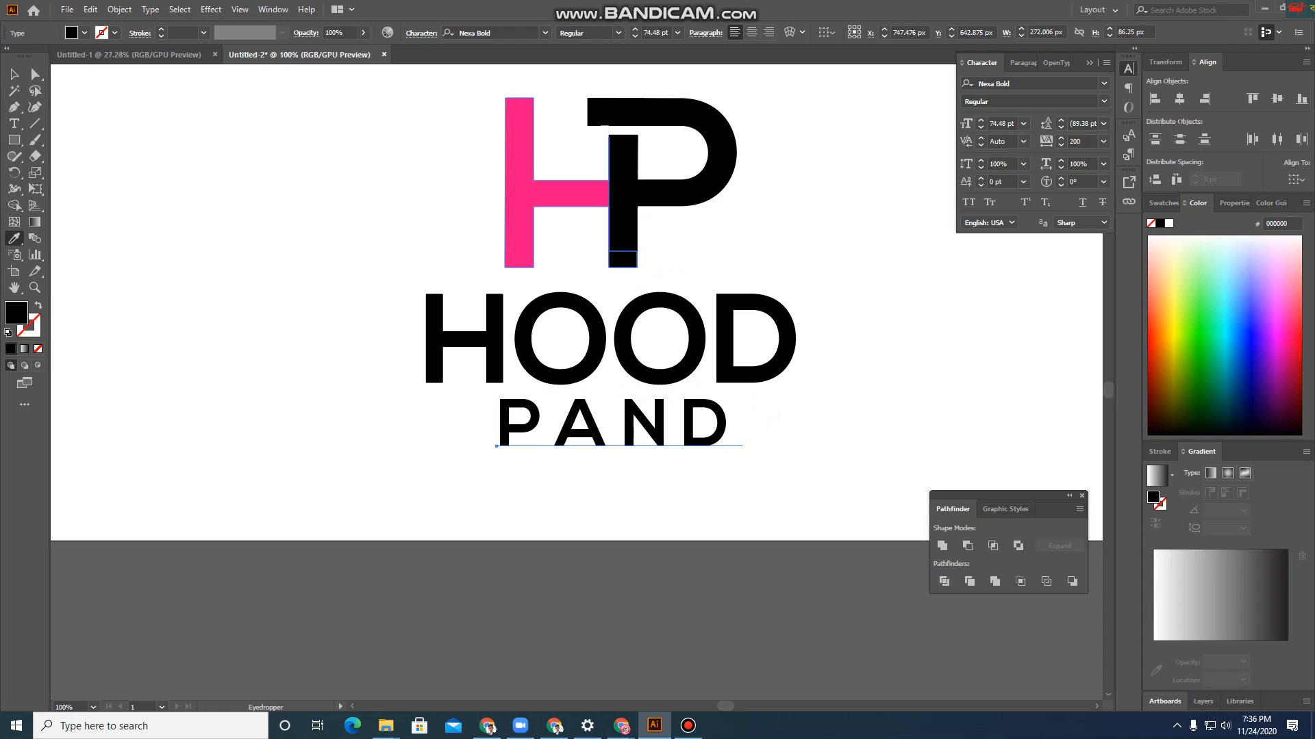
click(526, 194)
key(v)
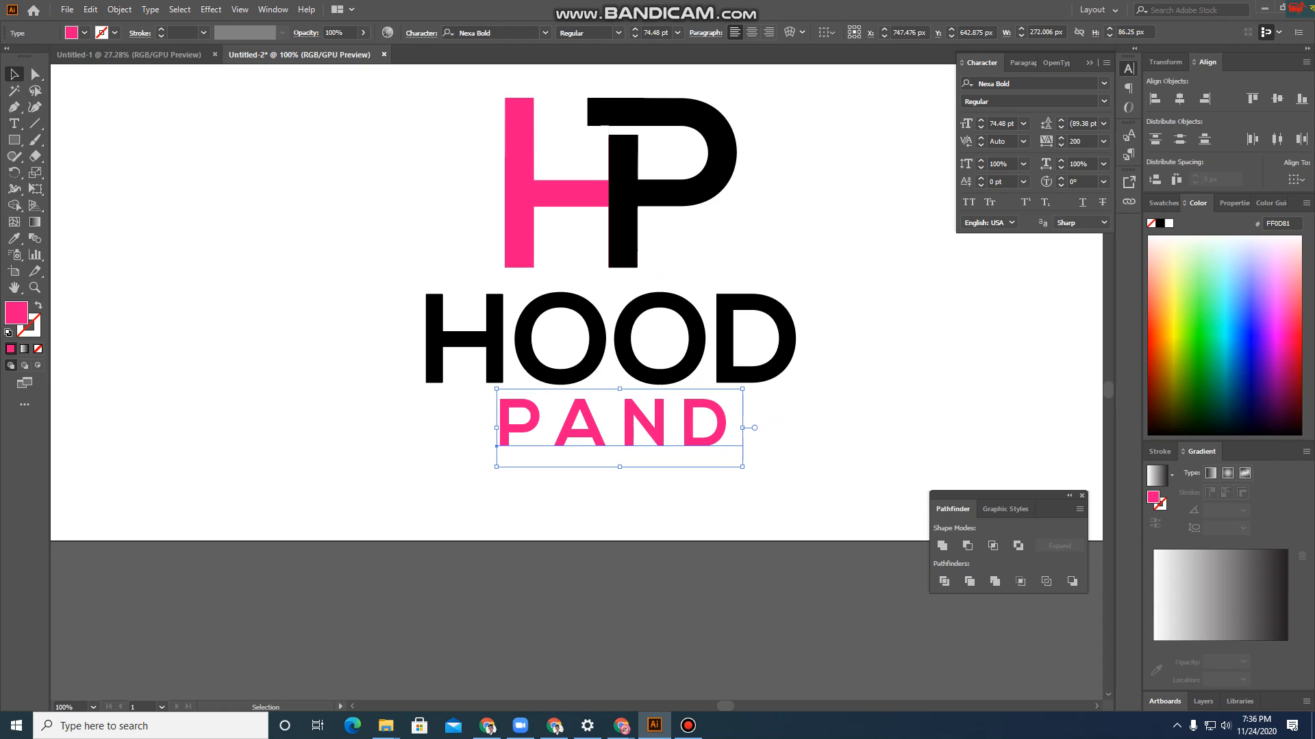
key(ctrl+shift+a)
Draw a thin black rectangle about 81 px wide and 5 px high in front of the P of PAND
click(477, 341)
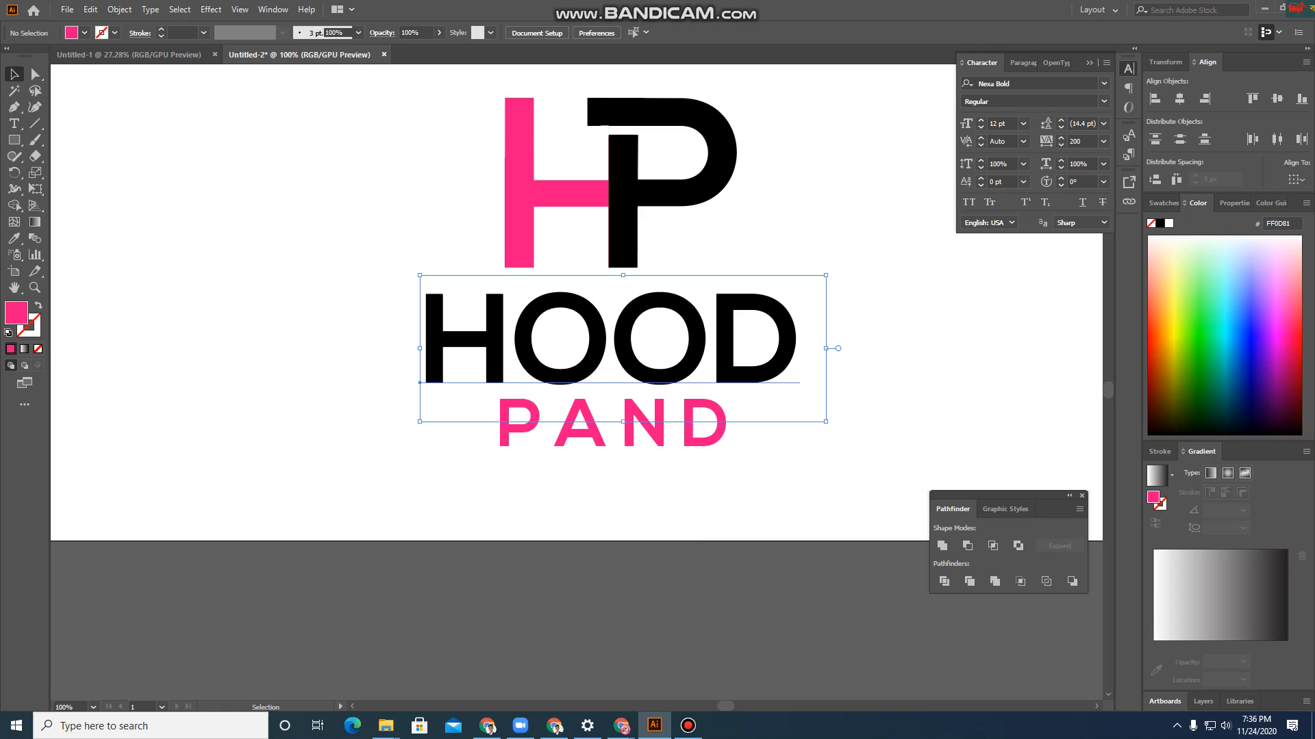
right_click(477, 341)
click(343, 370)
click(342, 370)
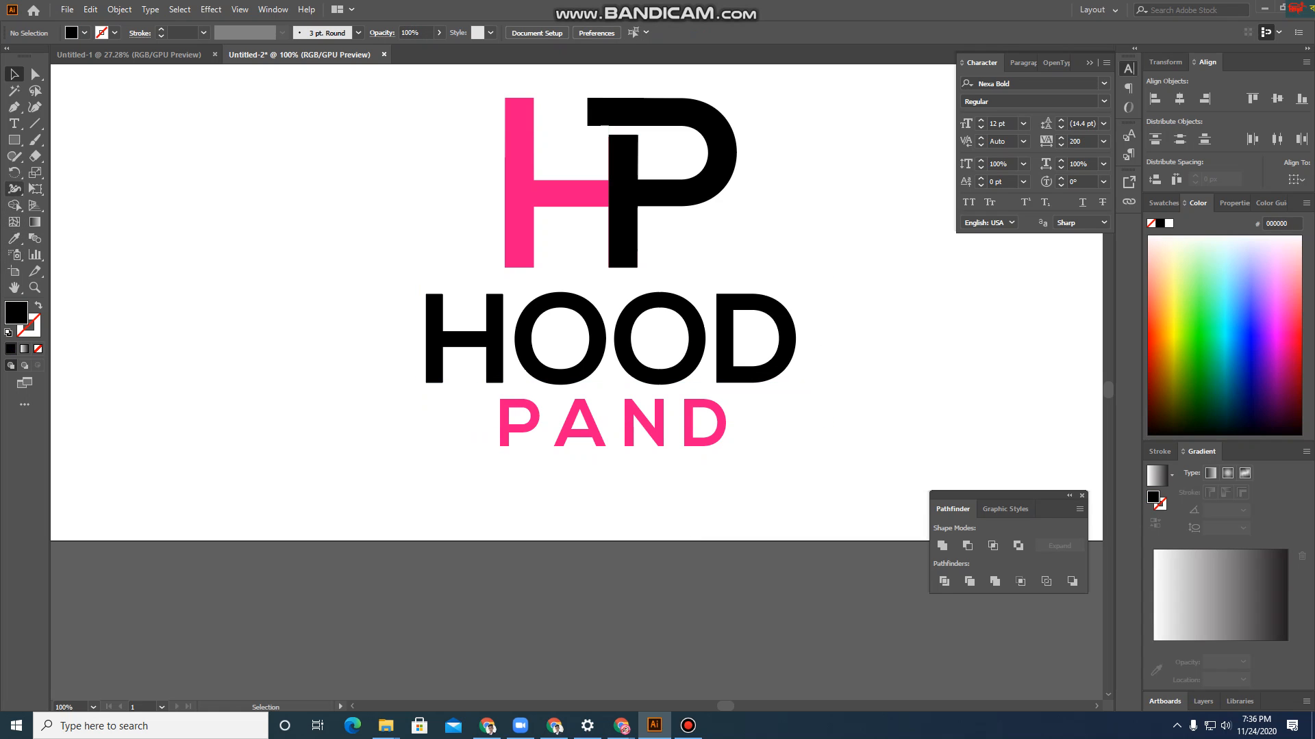
click(14, 139)
click(83, 140)
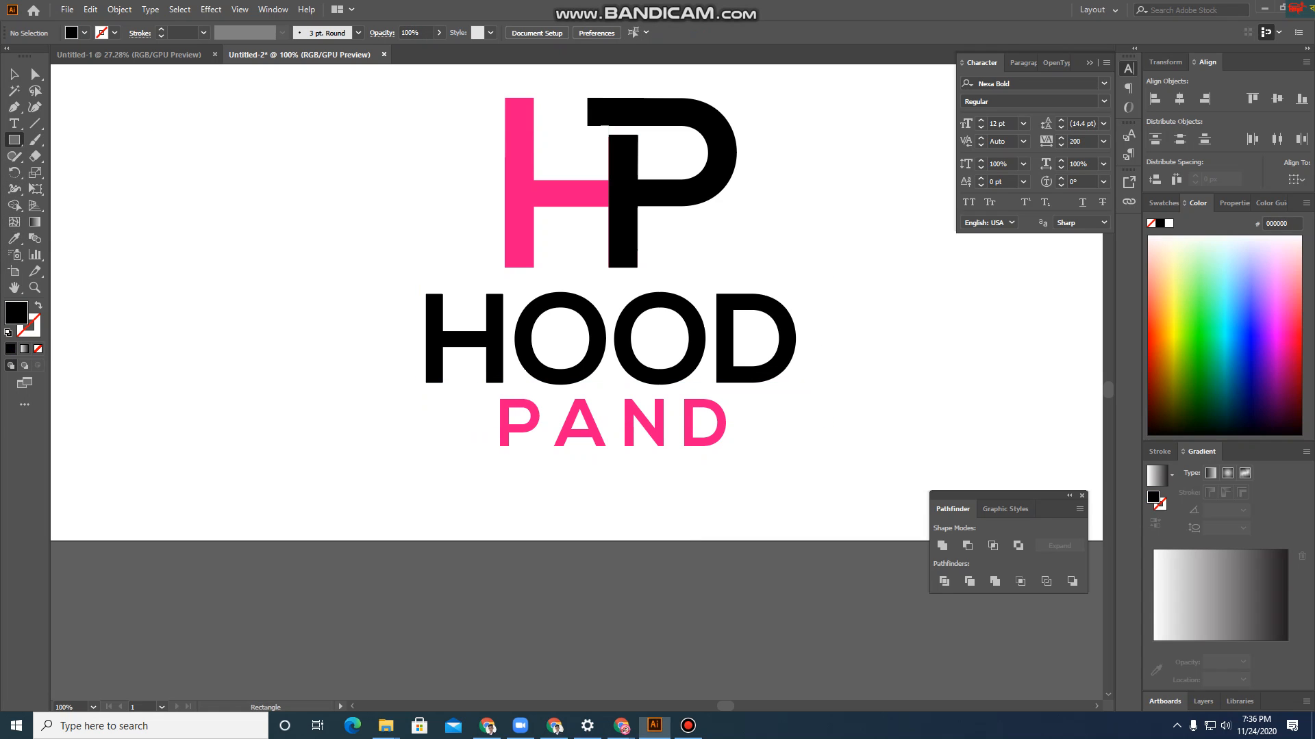
drag(423, 426, 496, 432)
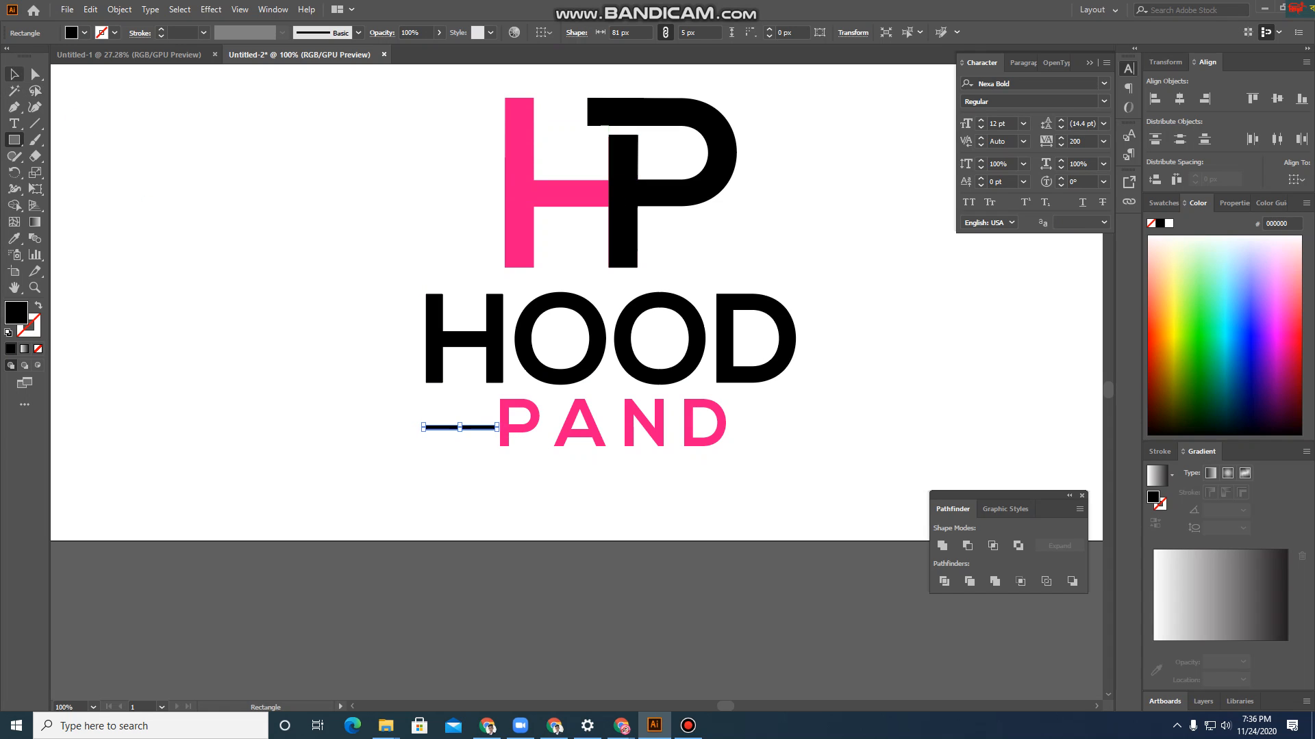
Duplicate the thin black bar horizontally to the other side of PAND, after the D
click(15, 74)
click(384, 410)
drag(458, 428, 768, 427)
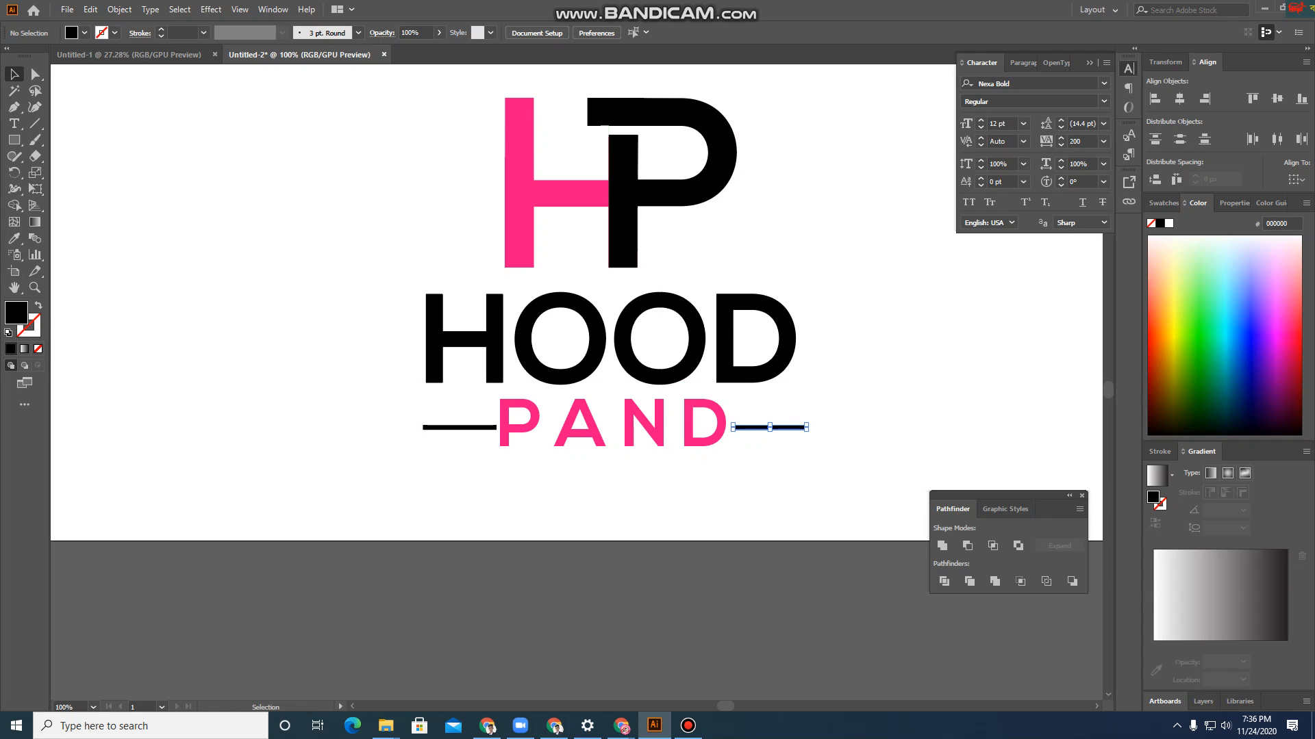
click(822, 462)
Select both black bars together with PAND and distribute them vertically by their top edges
scroll(822, 463, up, 2)
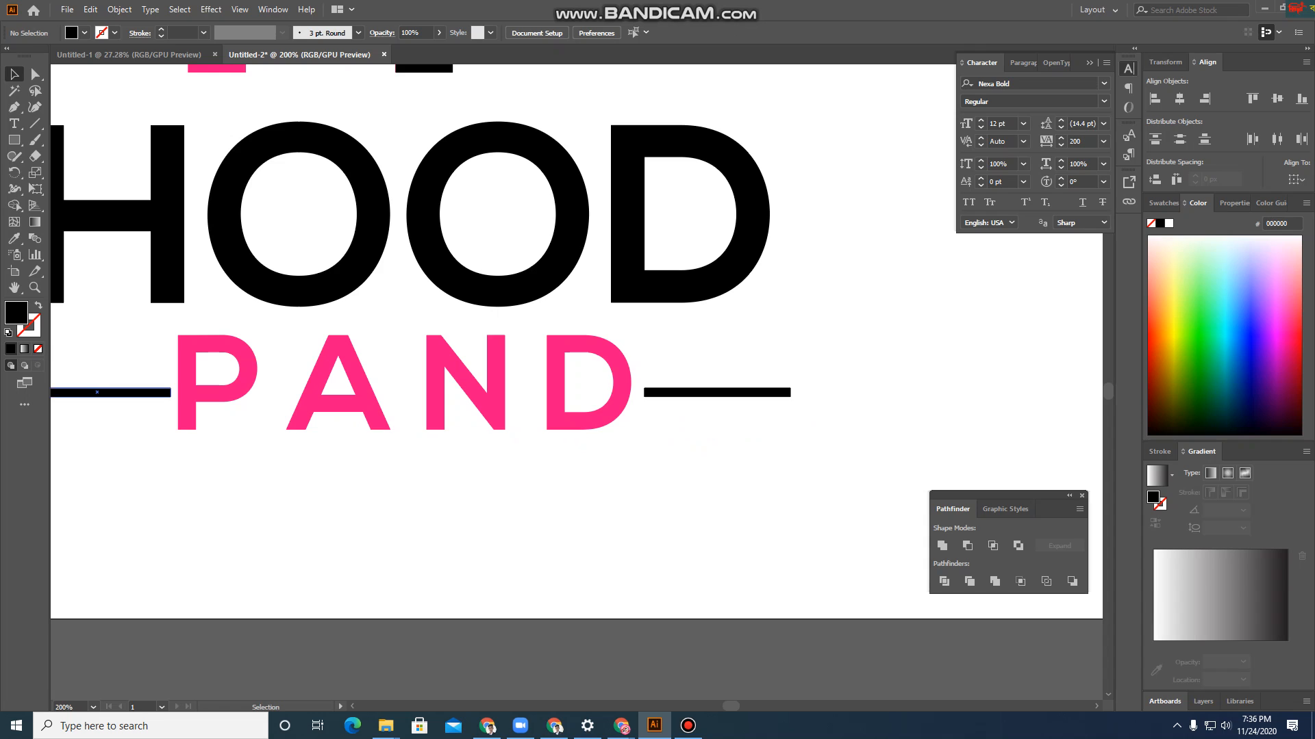
click(97, 393)
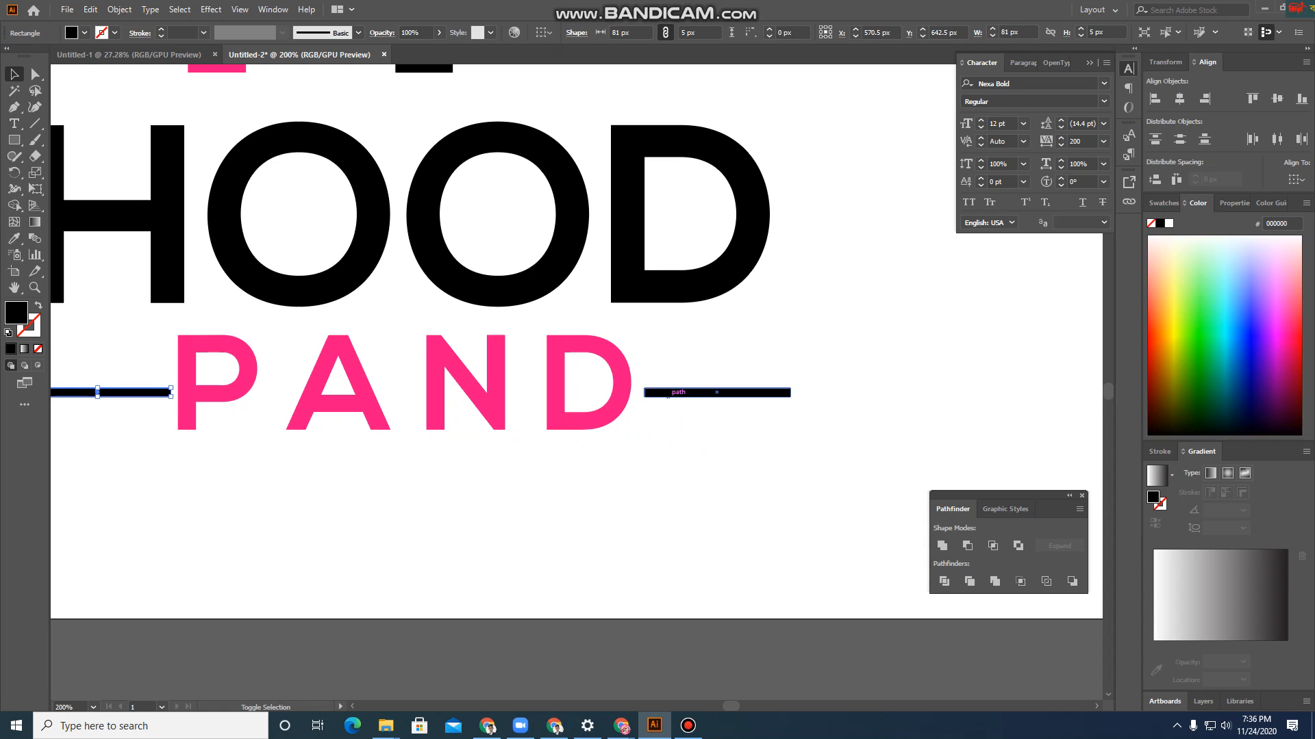
shift+click(668, 393)
shift+click(616, 411)
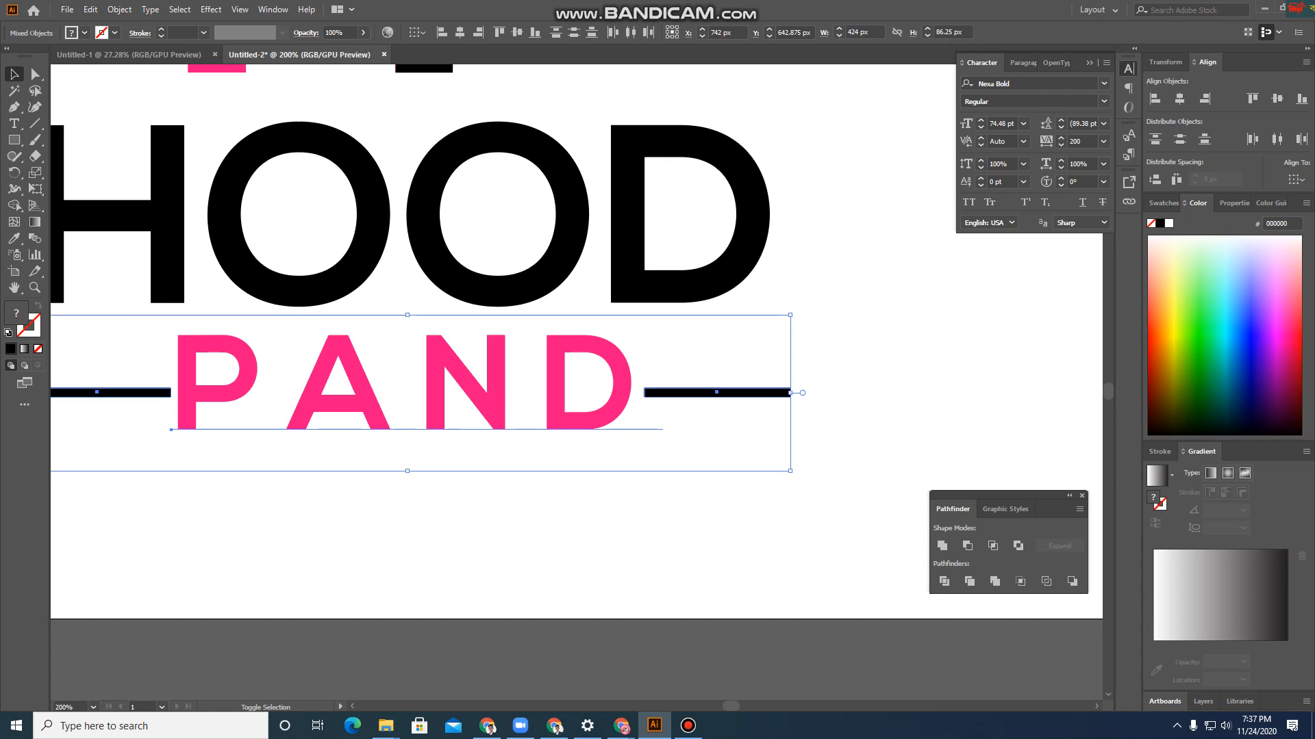
click(1155, 139)
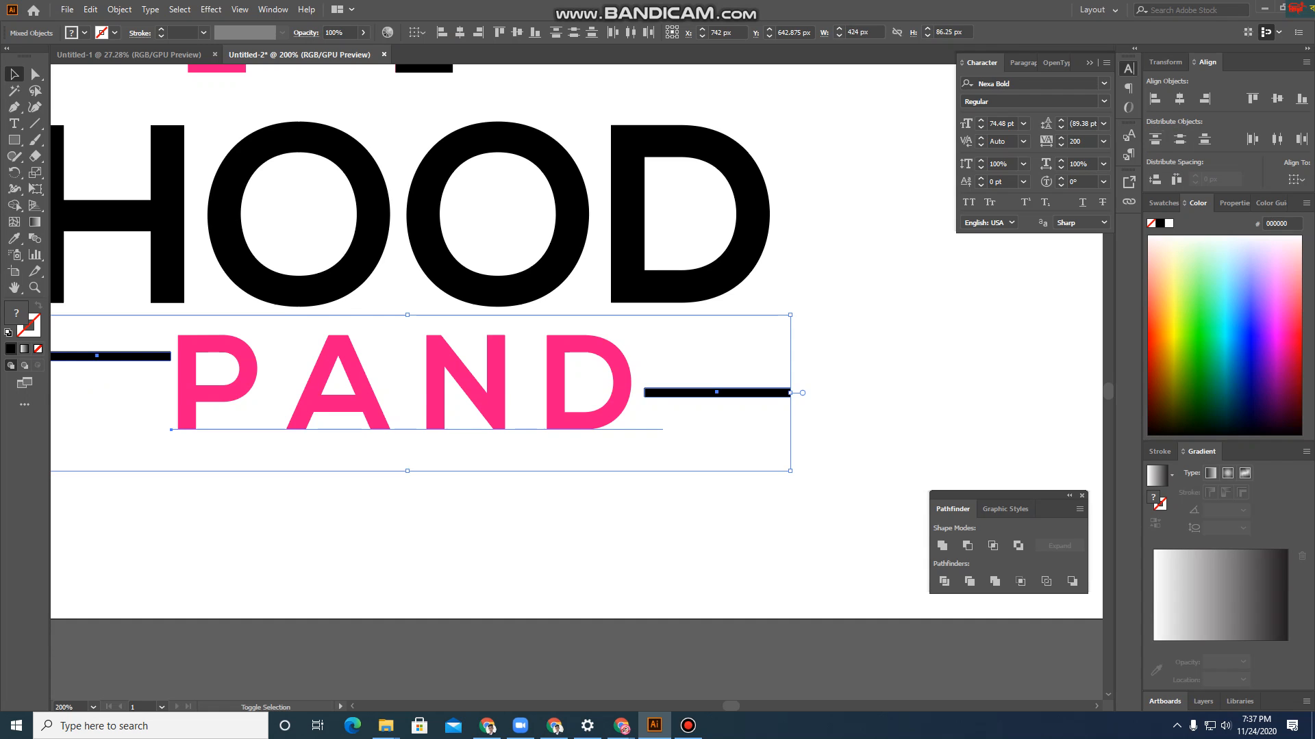
click(1179, 98)
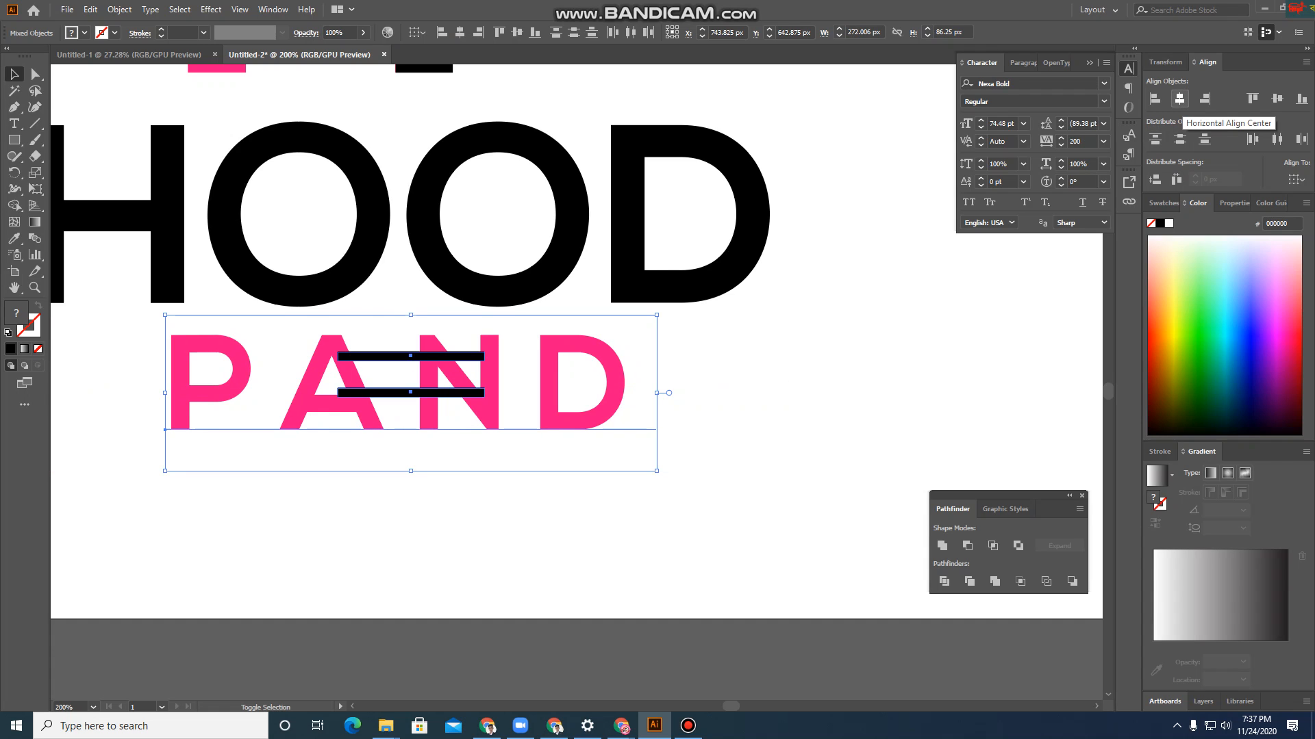
key(ctrl+z)
click(1277, 139)
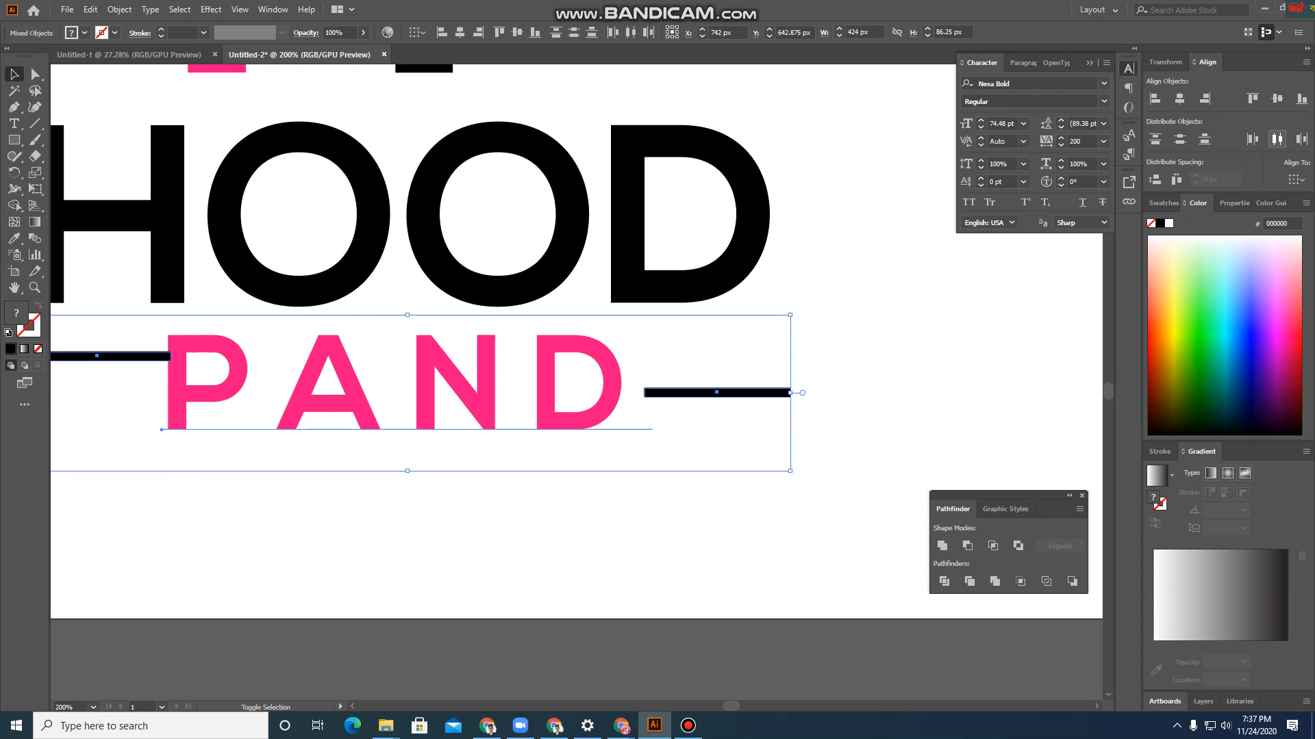
key(ctrl+z)
key(ctrl+z)
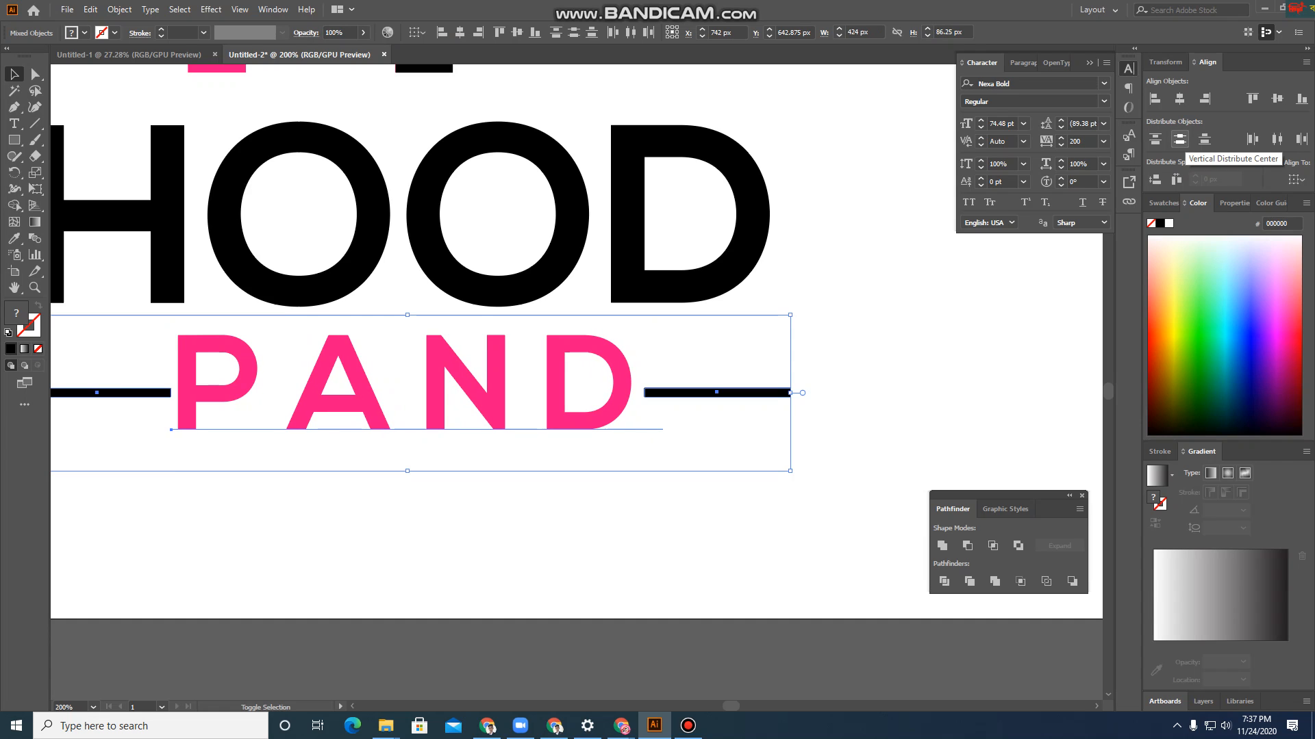
Align the two black bars and PAND with each other on their vertical centres
click(1179, 98)
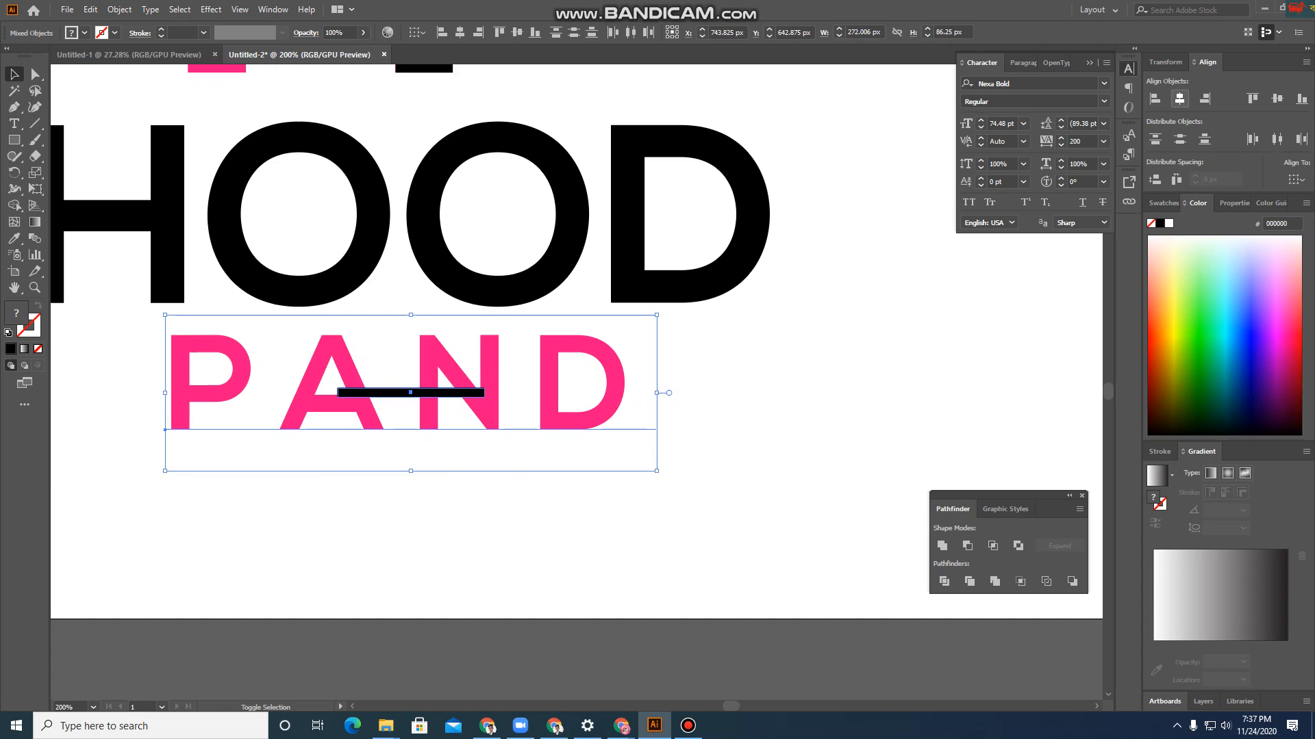
key(ctrl+z)
click(1277, 99)
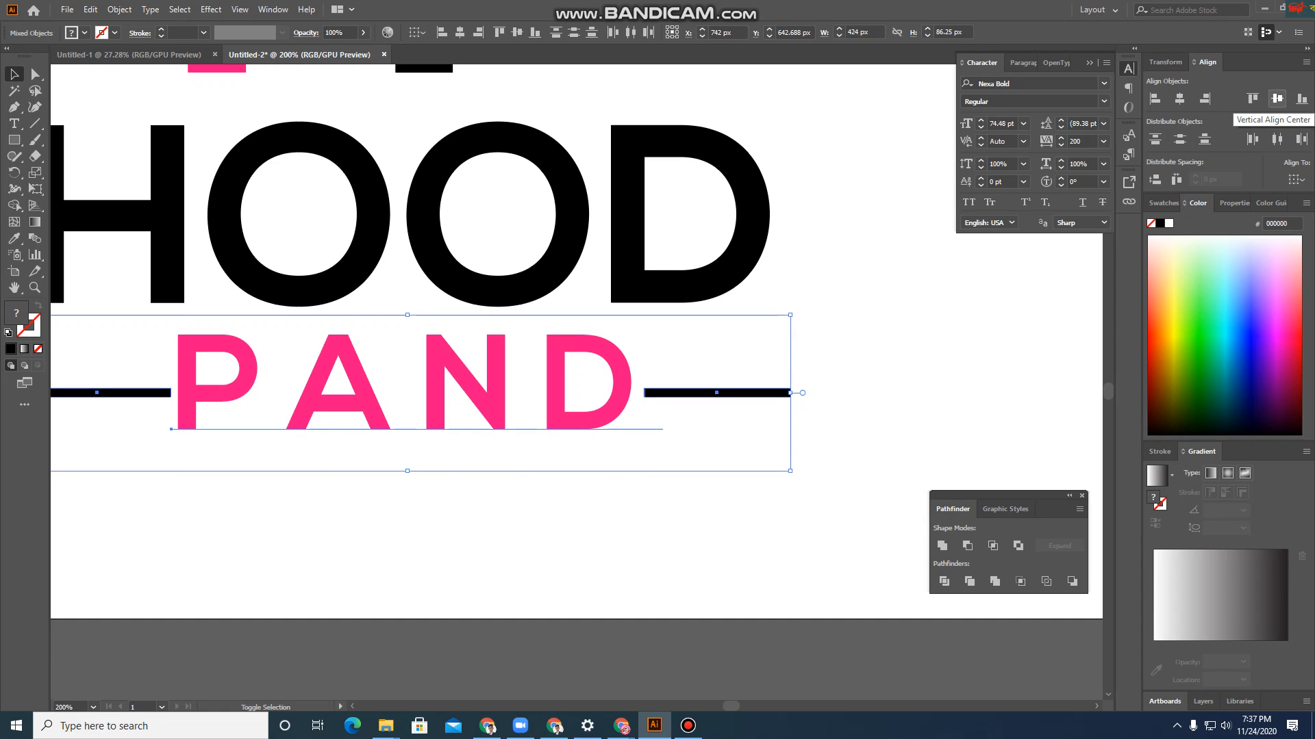
alt+scroll(470, 432, down, 2)
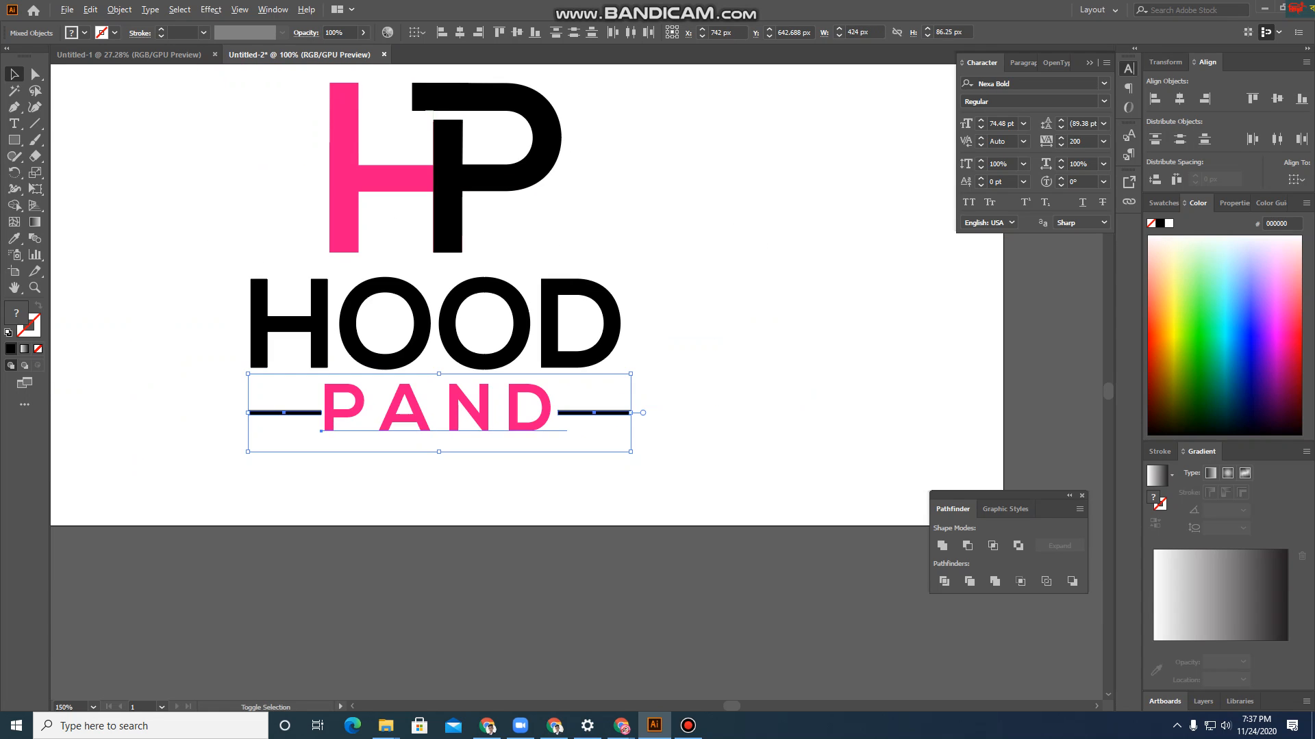
Scale PAND and its two bars down proportionally to about 390 px wide and reposition them beneath HOOD
alt+shift+drag(630, 452, 615, 447)
drag(545, 415, 533, 417)
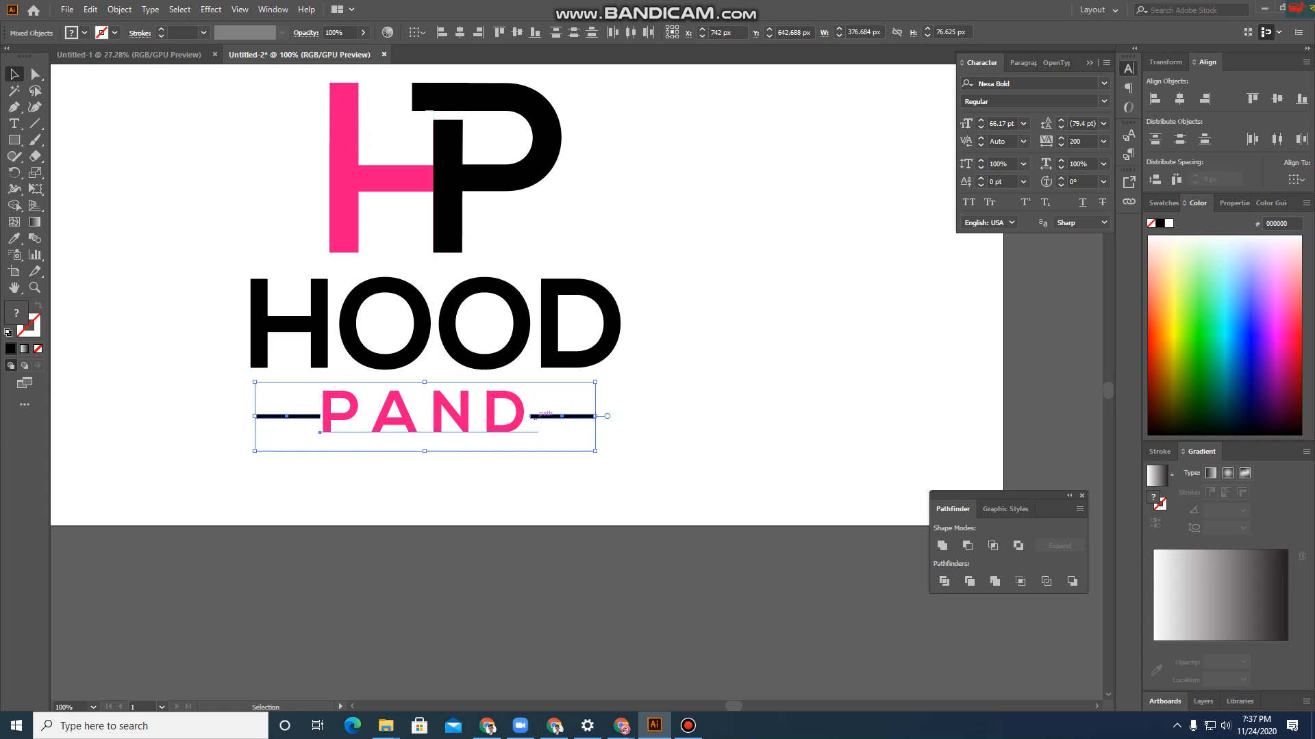
drag(594, 454, 599, 455)
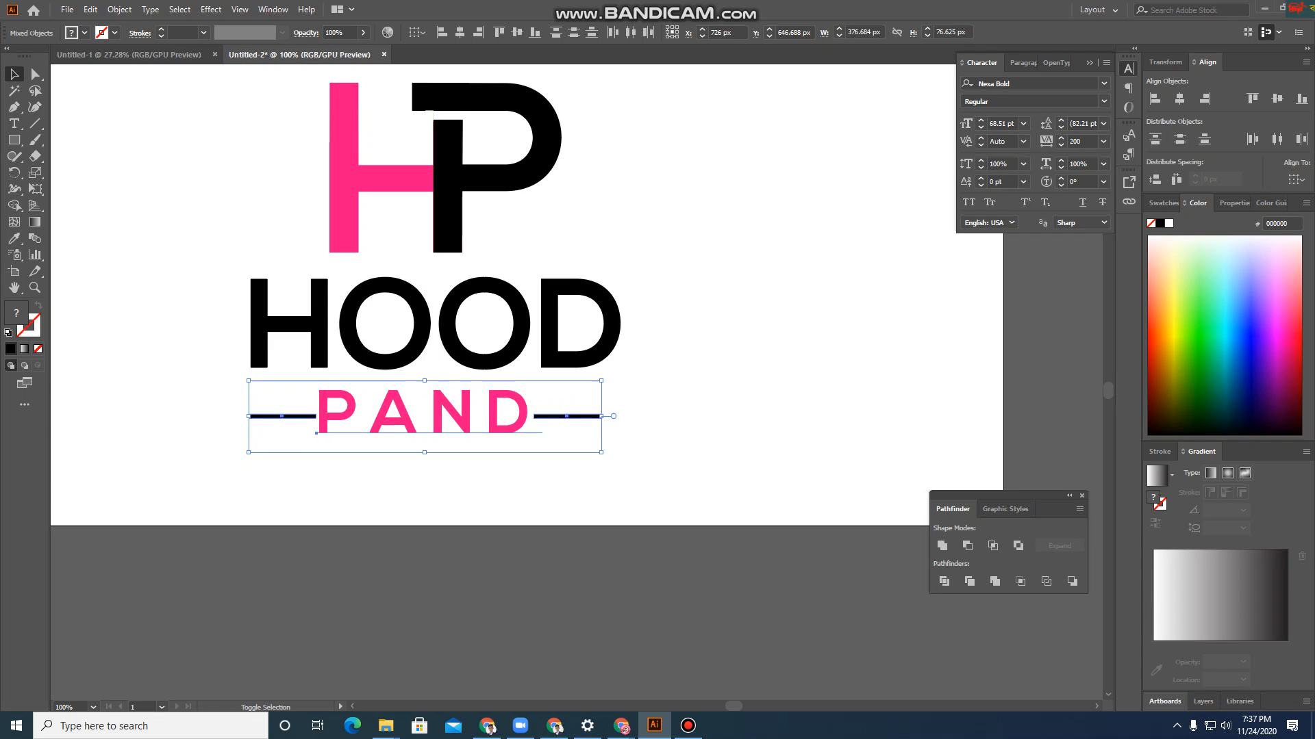
Recolour both bars with the pink sampled from the monogram's H and deselect everything
click(13, 238)
click(345, 179)
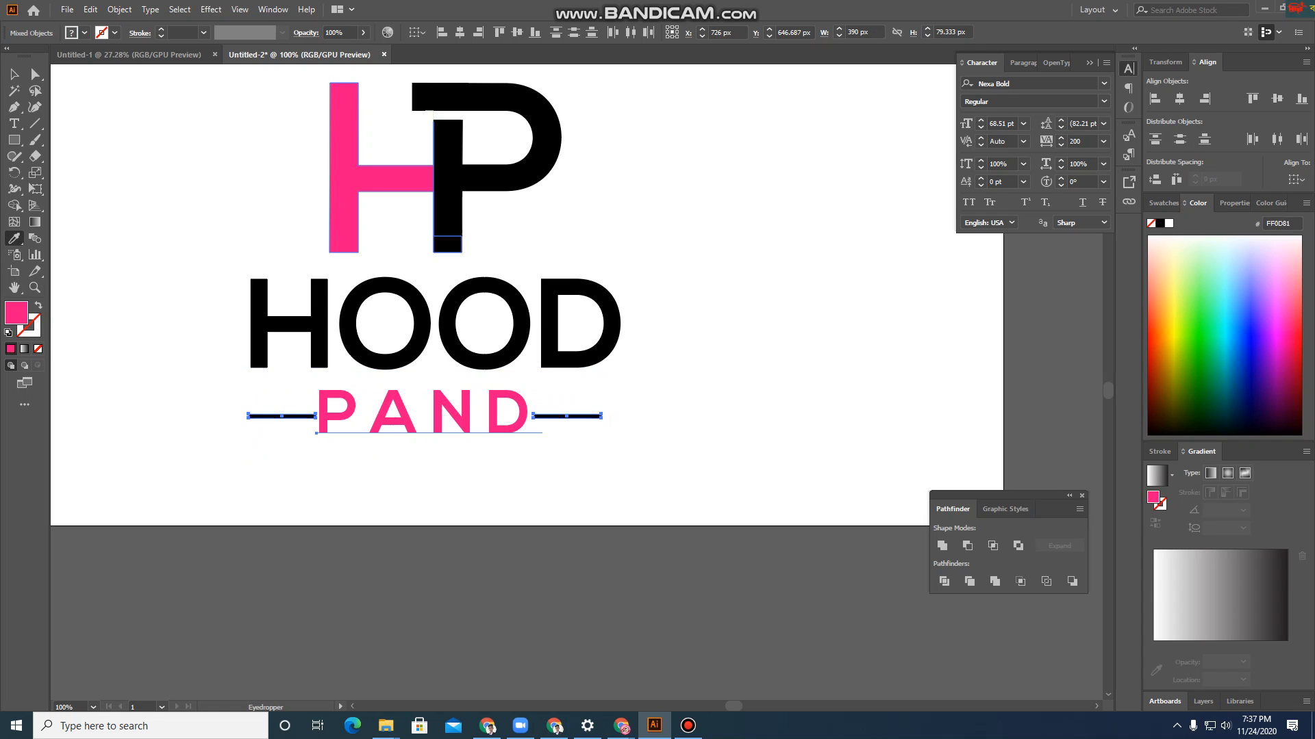
click(14, 74)
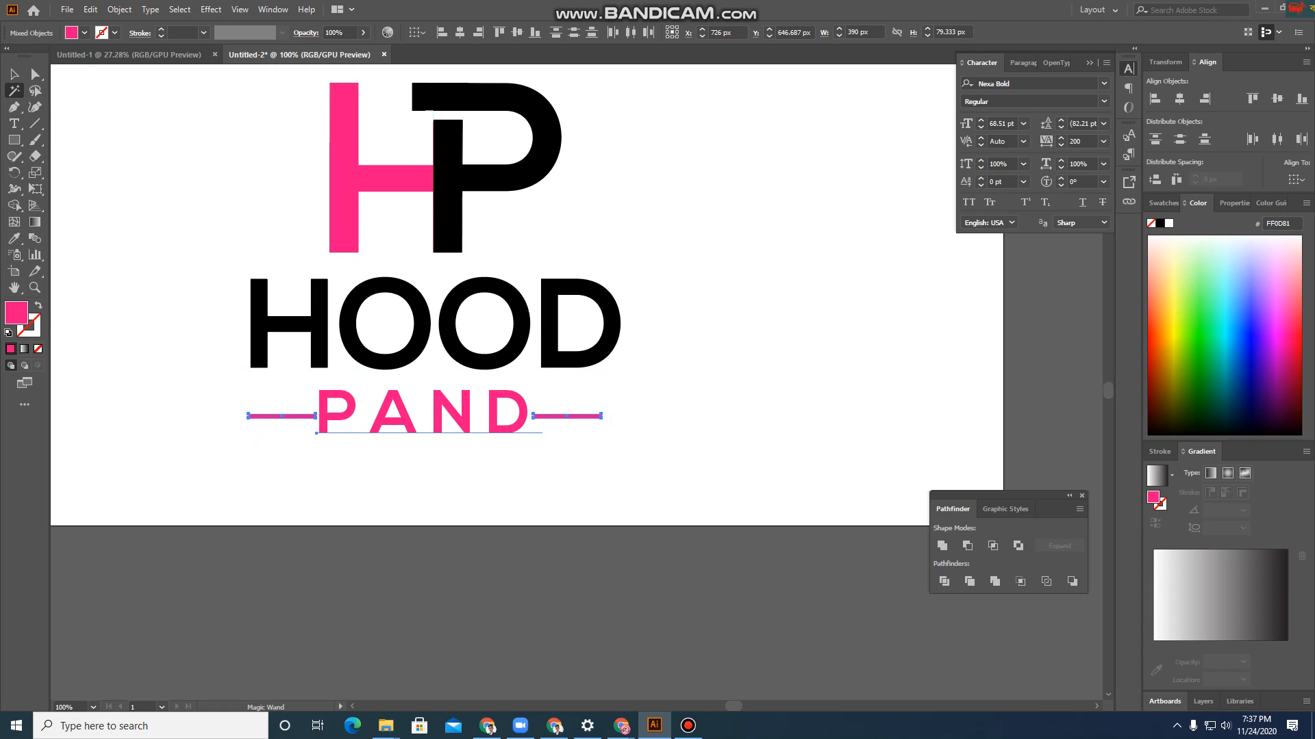
click(171, 192)
scroll(278, 288, down, 2)
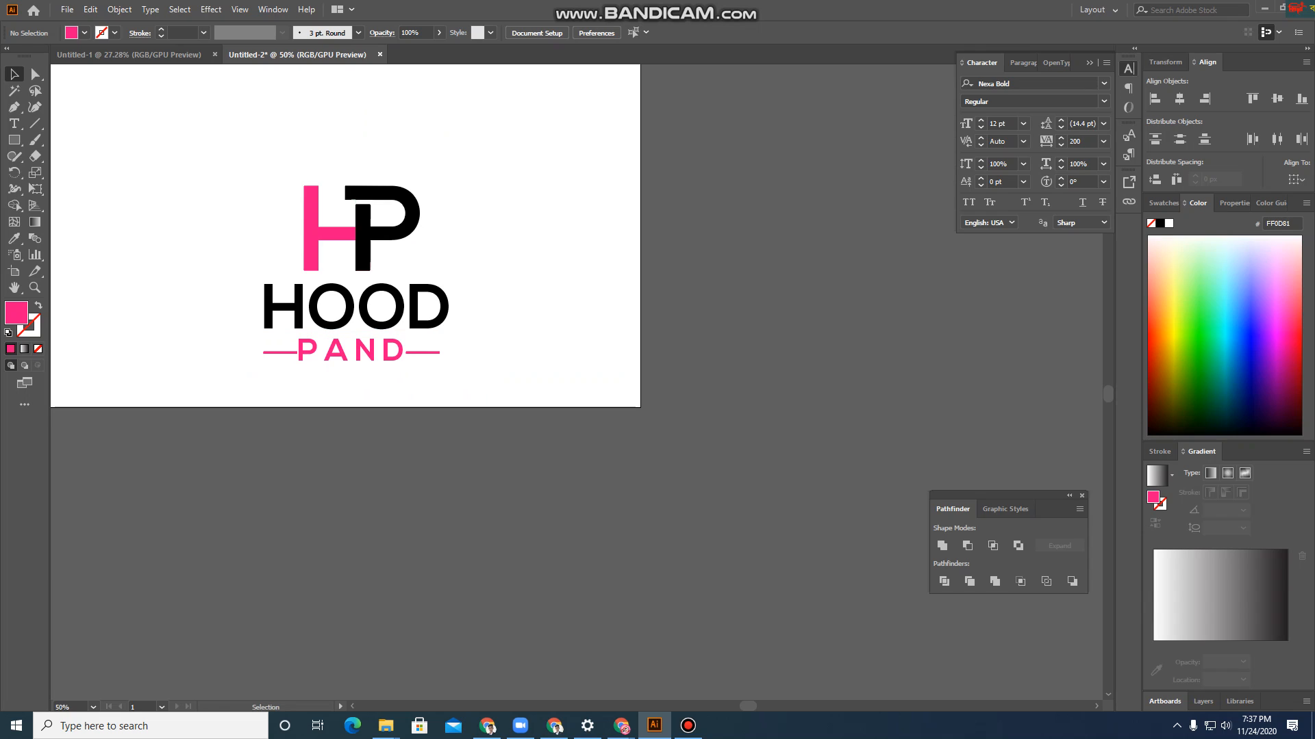
drag(202, 173, 503, 373)
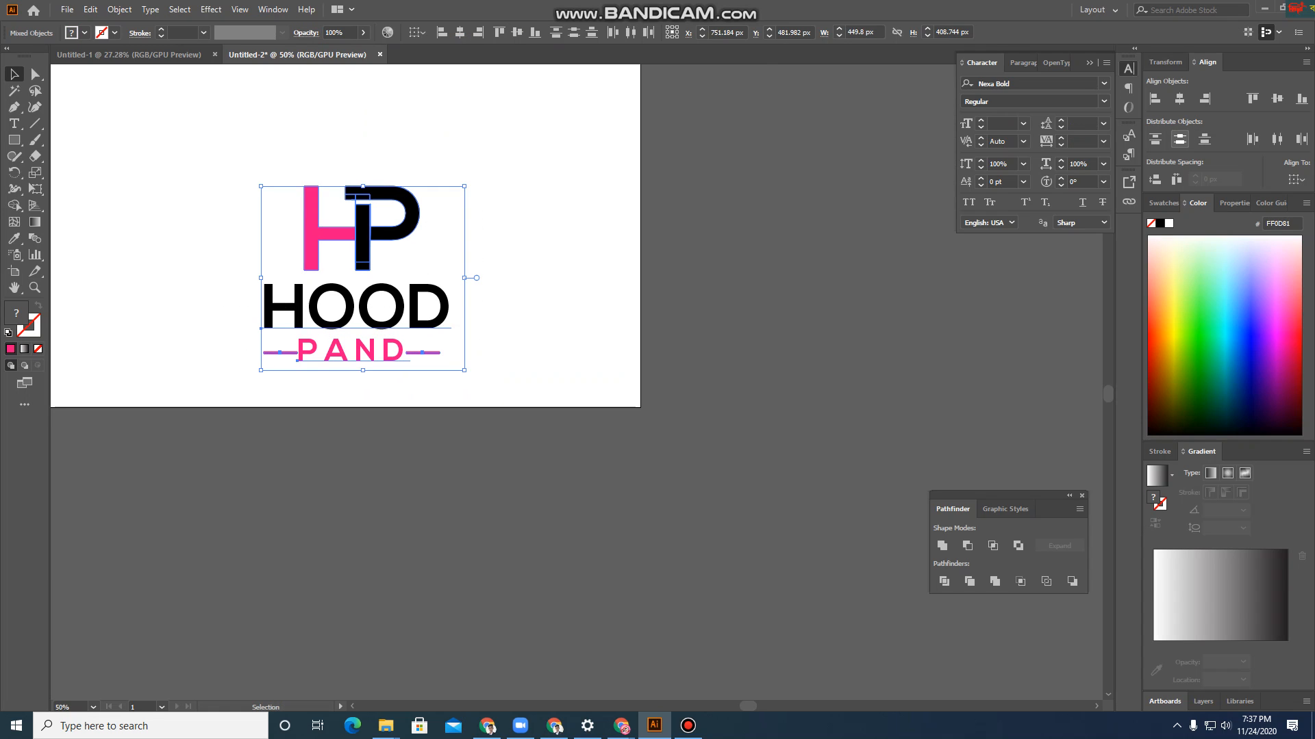
click(1179, 139)
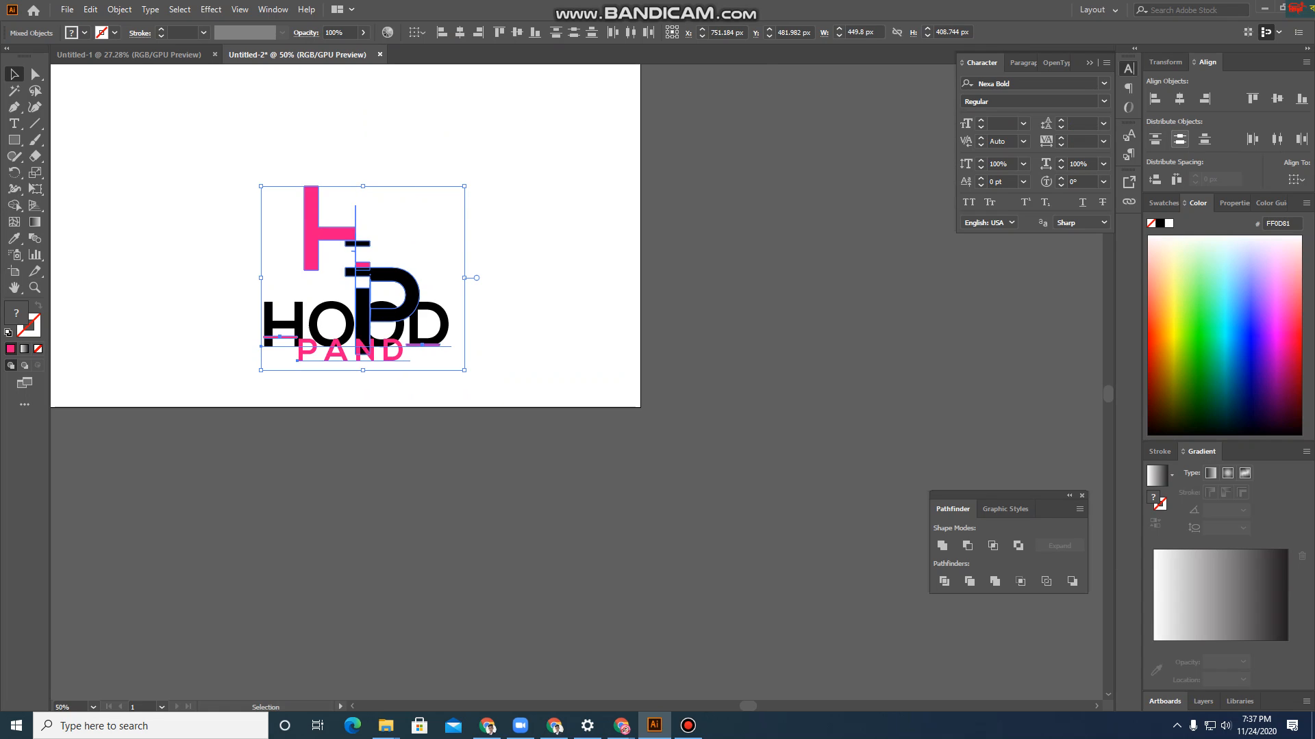
key(ctrl+z)
key(ctrl+shift+a)
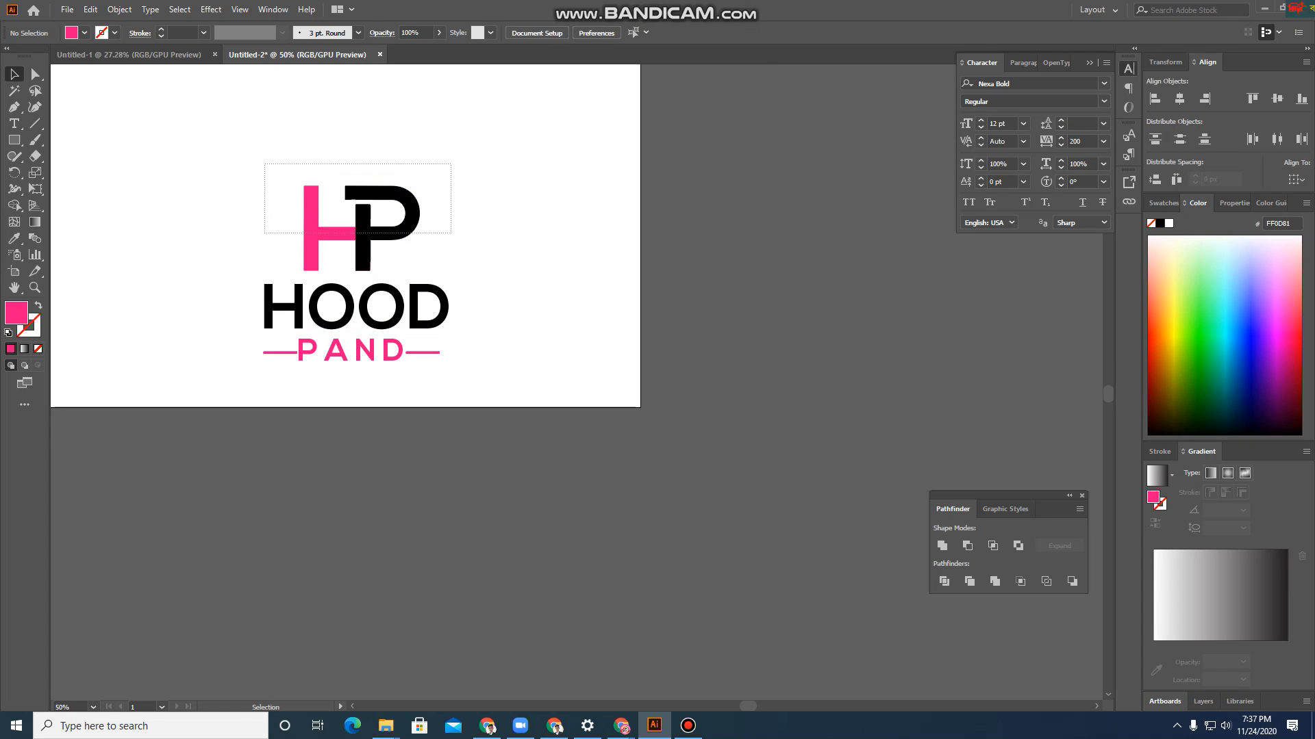
Select all parts of the HP monogram and group them into one object
drag(451, 233, 451, 233)
right_click(387, 215)
click(411, 297)
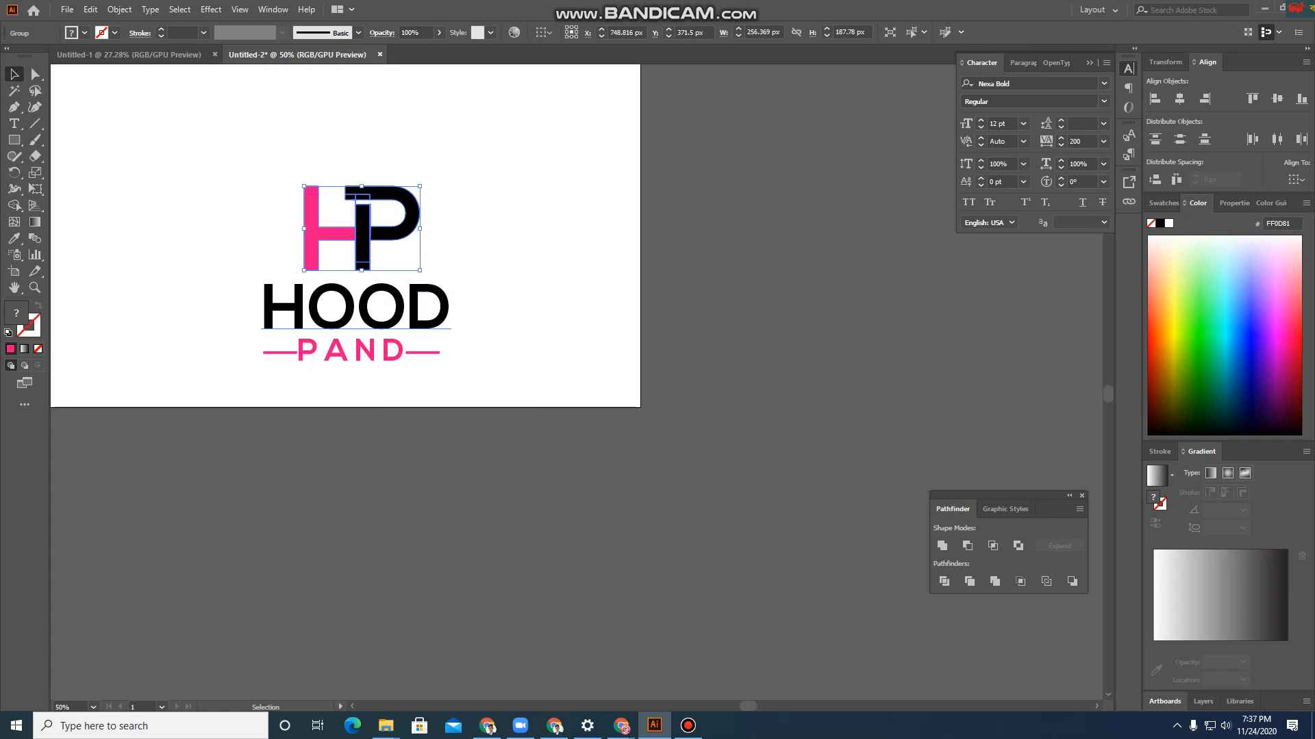
click(223, 185)
drag(220, 182, 438, 359)
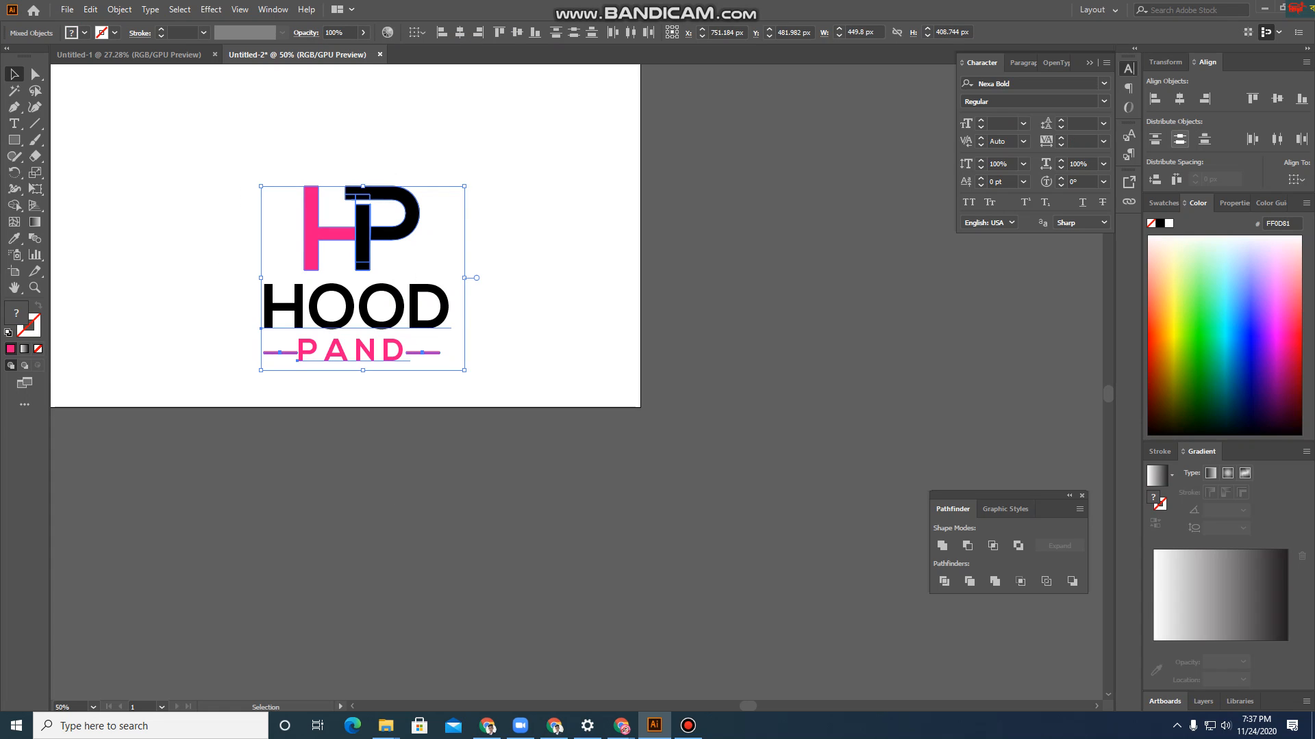
click(1179, 98)
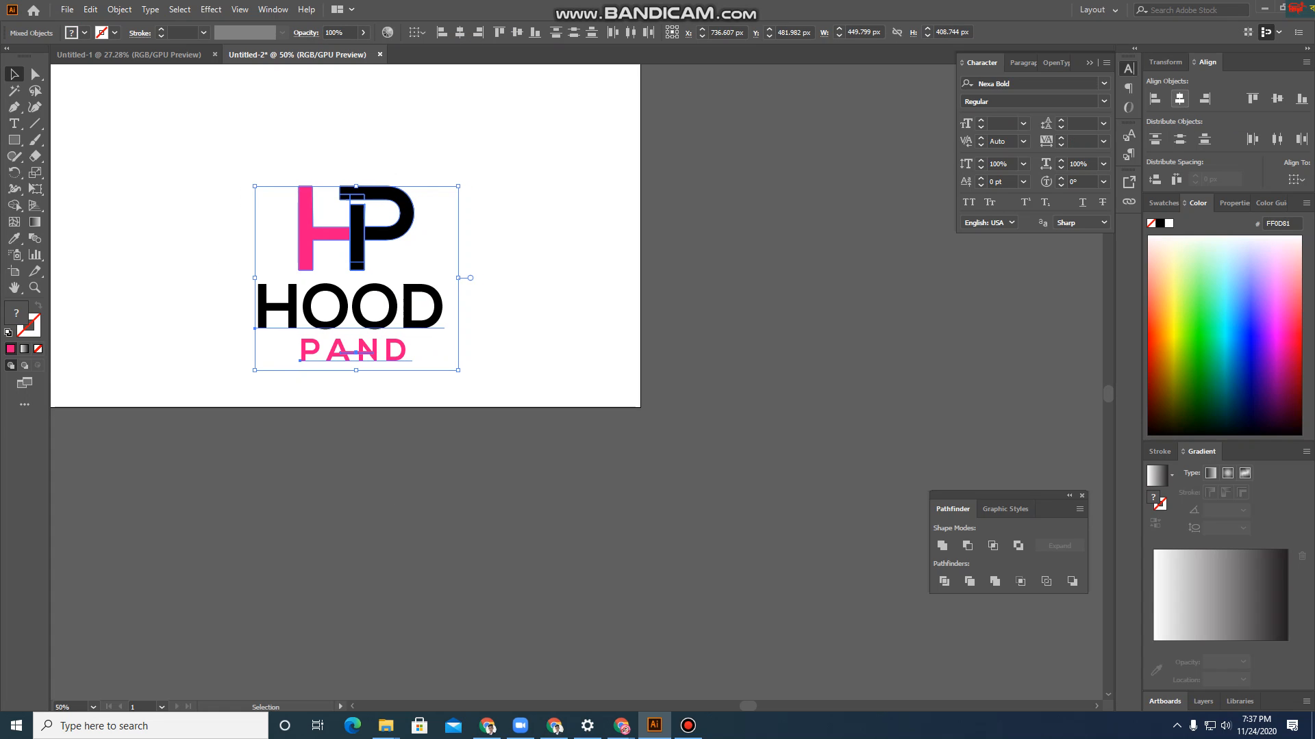
key(ctrl+z)
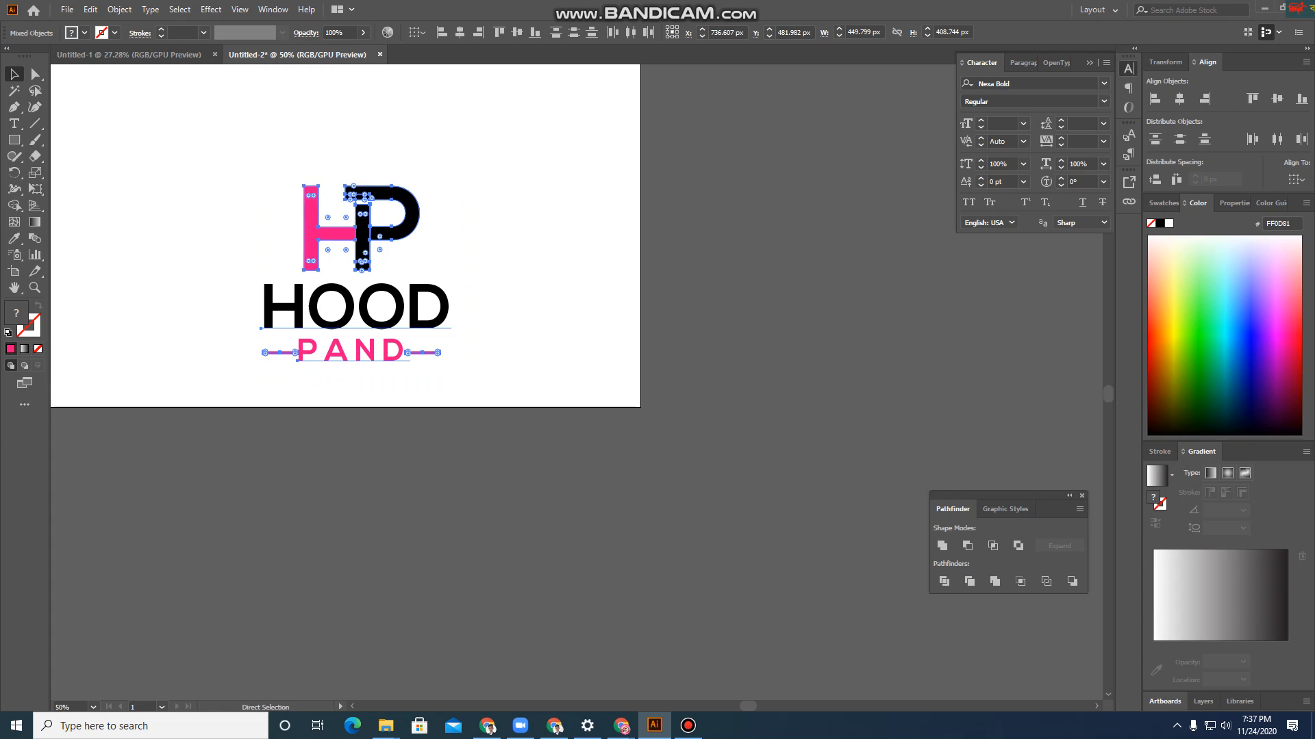
Shift the grouped HP monogram slightly to the right above HOOD and deselect it
click(541, 226)
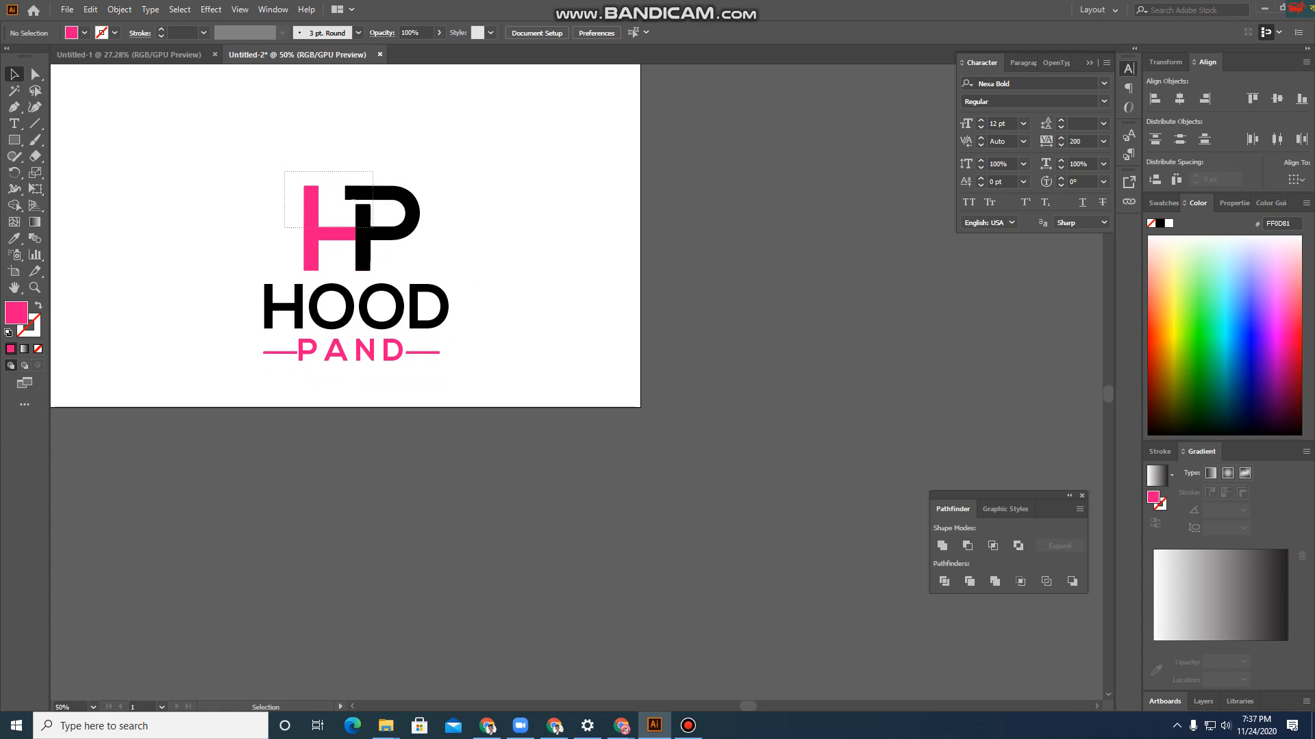
drag(375, 226, 384, 226)
click(520, 227)
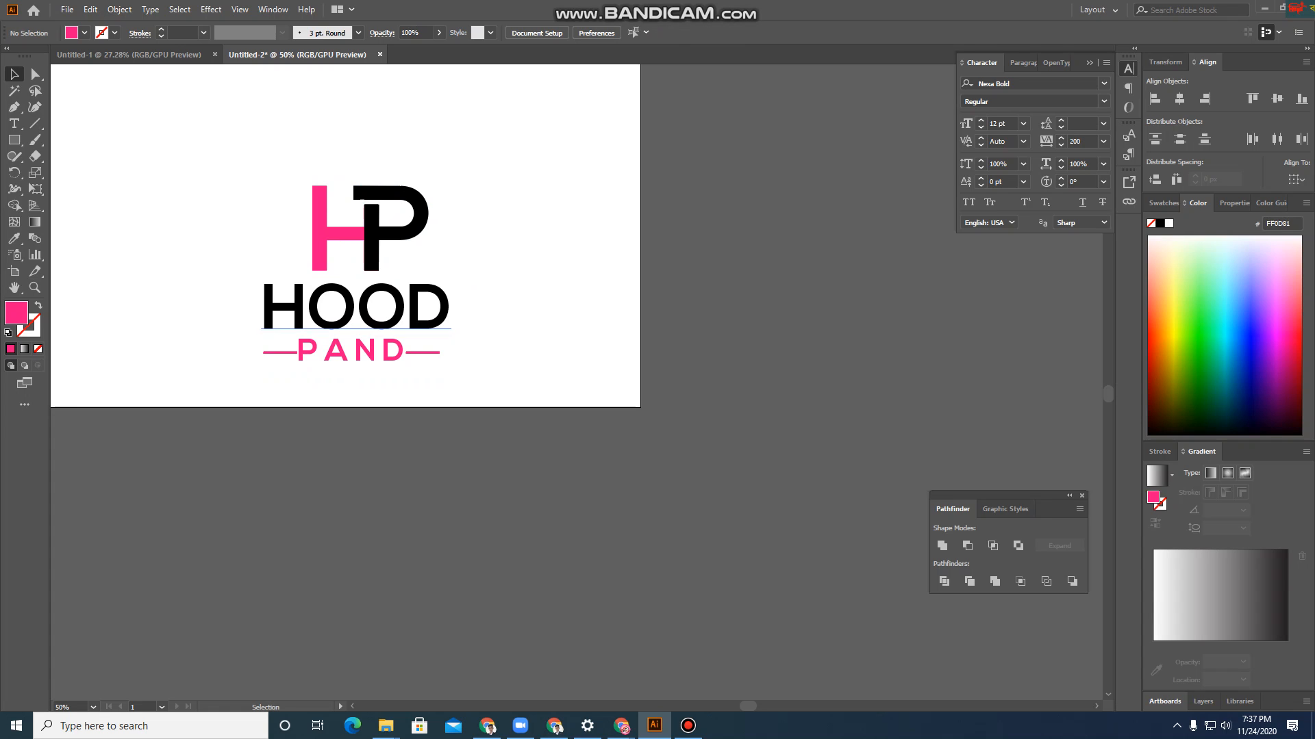
click(688, 726)
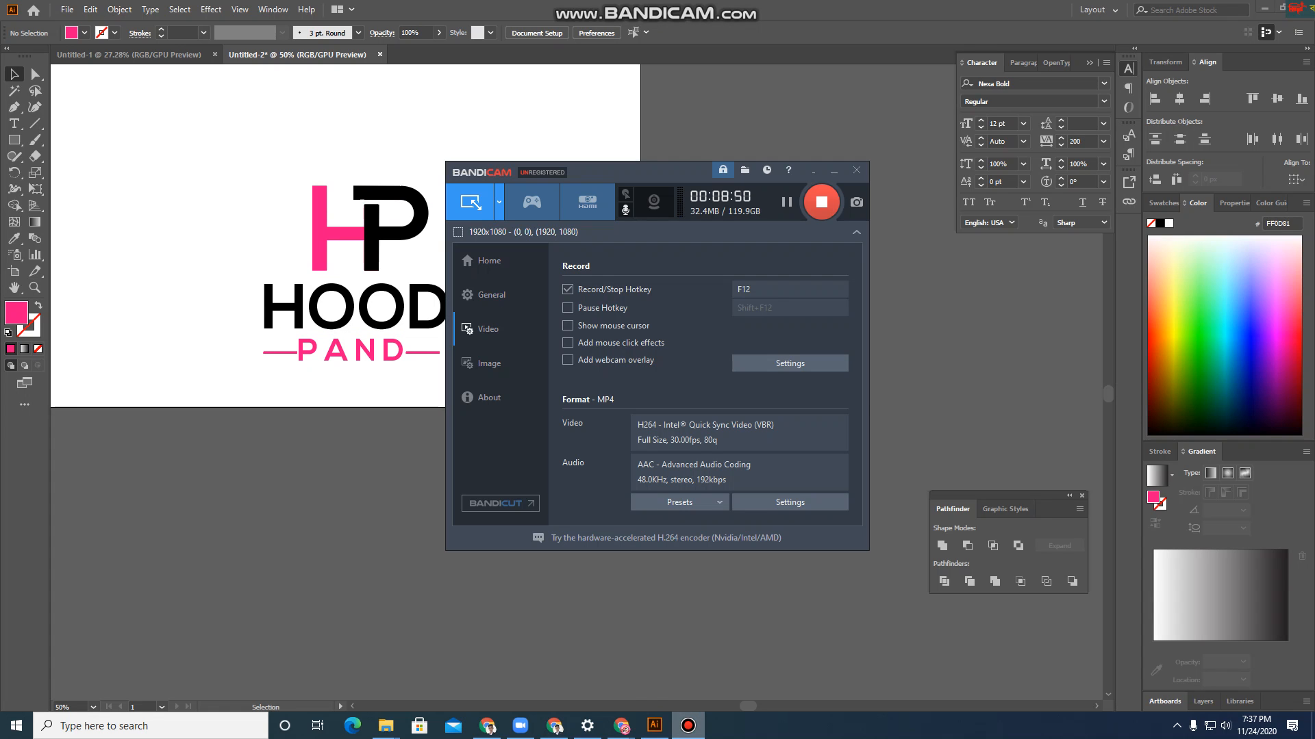
click(688, 726)
Start a Save for Web (Legacy) export of the logo and set its format to PNG-24
click(67, 10)
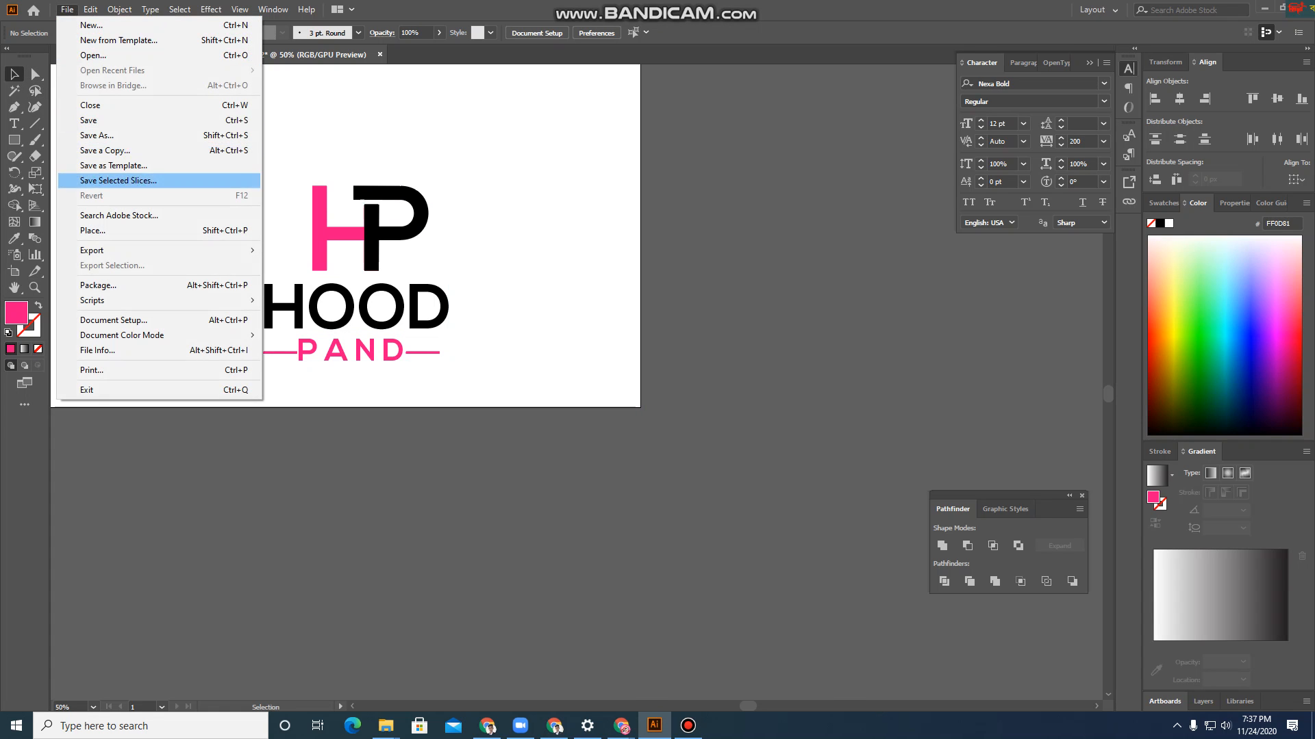
mouse_move(91, 250)
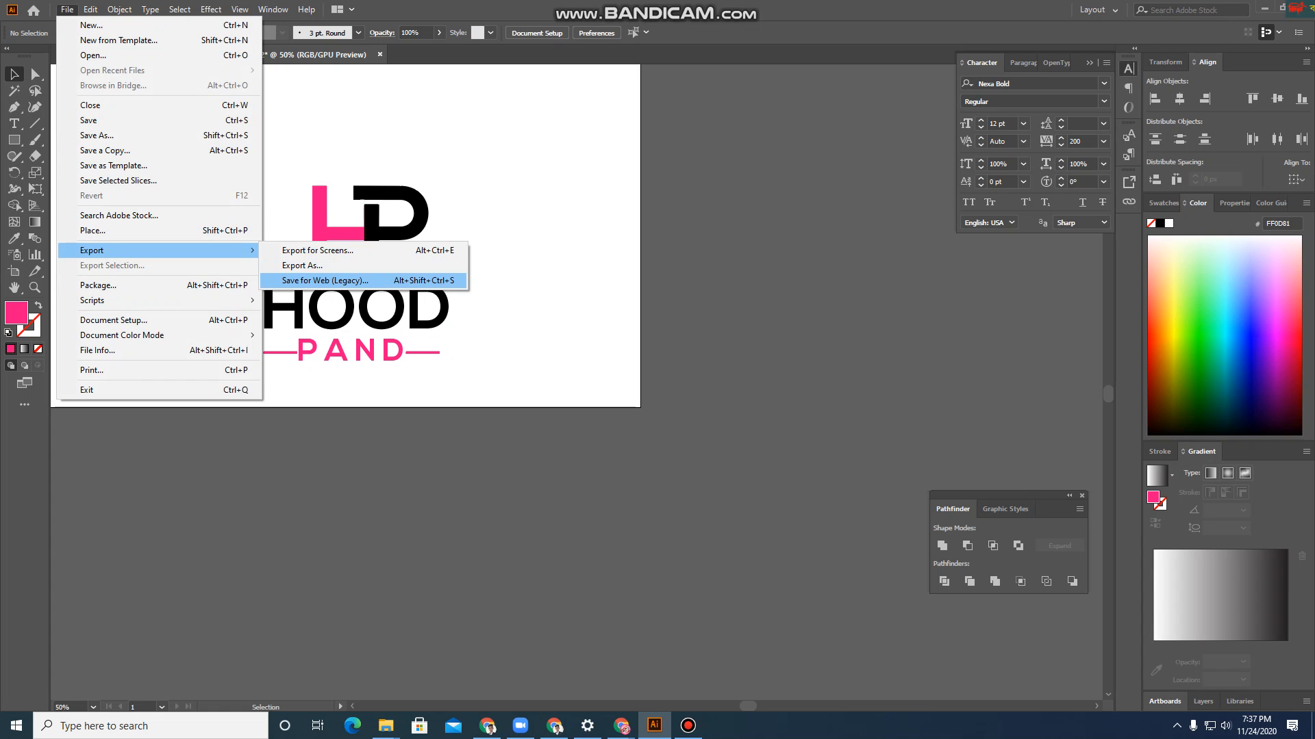
click(325, 280)
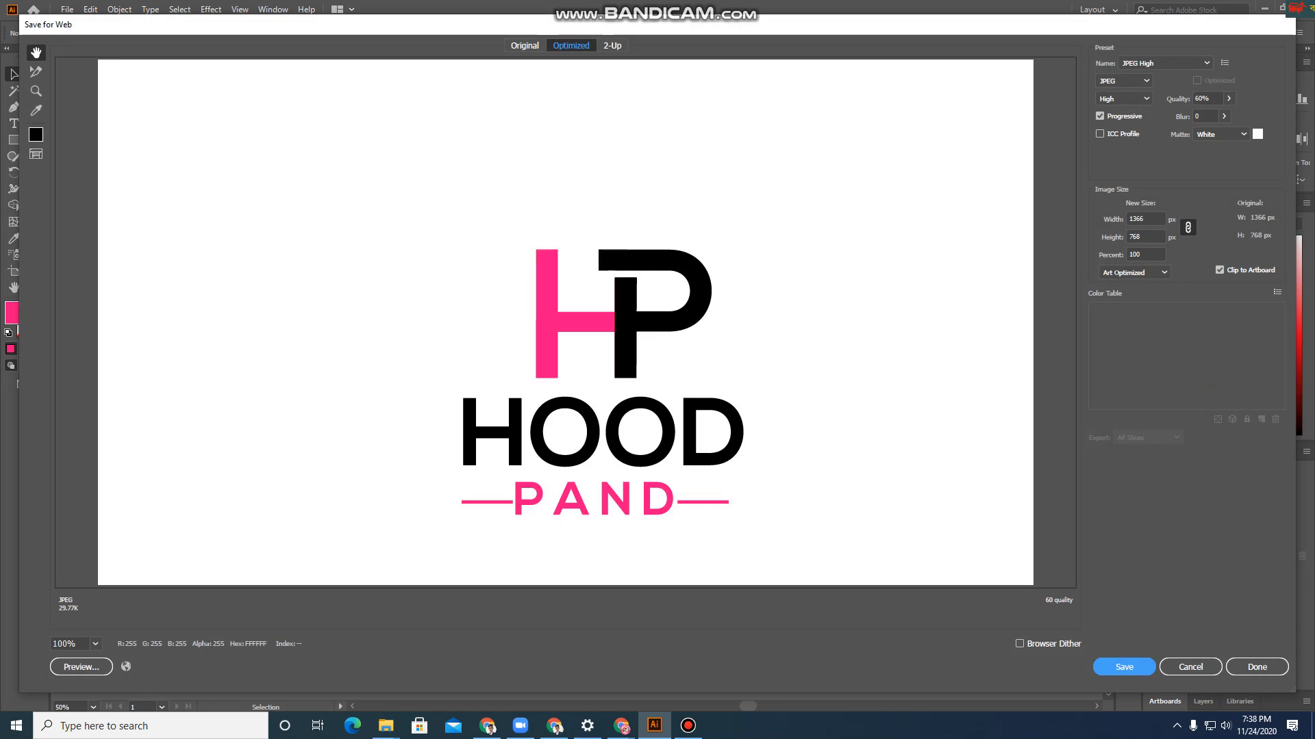
click(1123, 81)
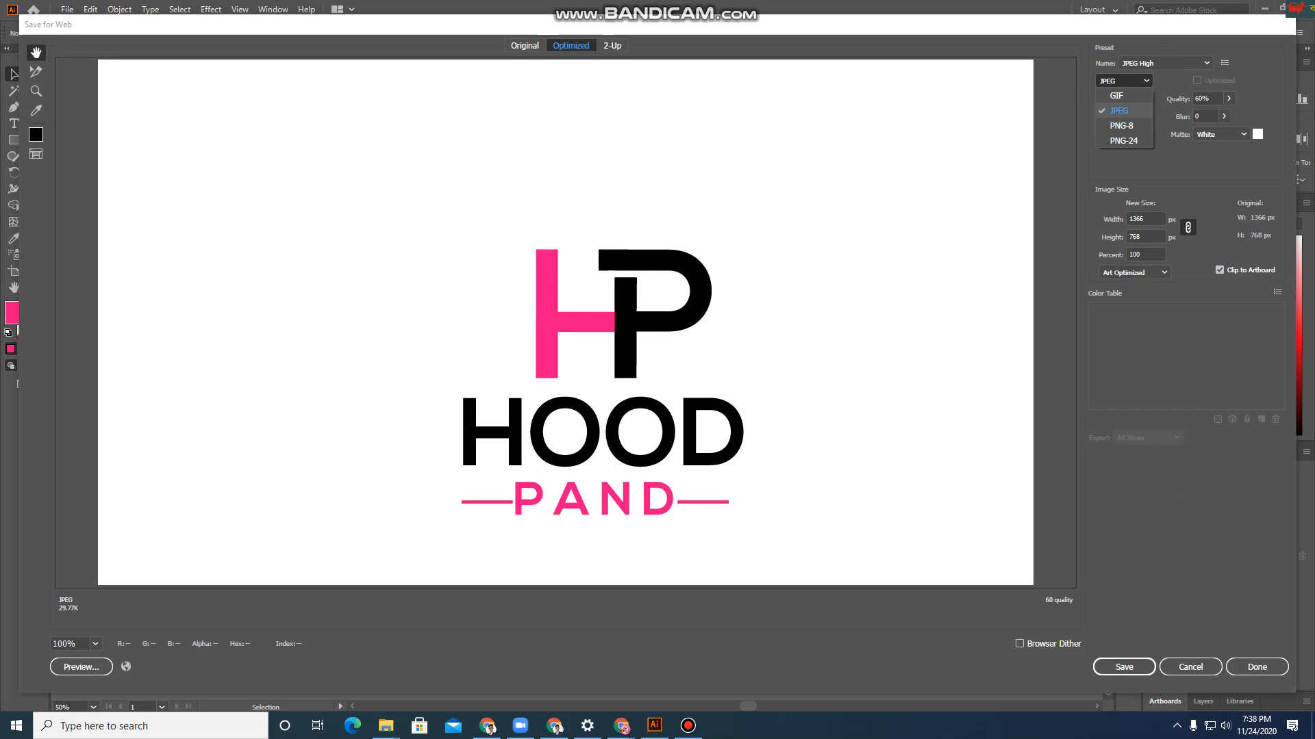
click(1122, 140)
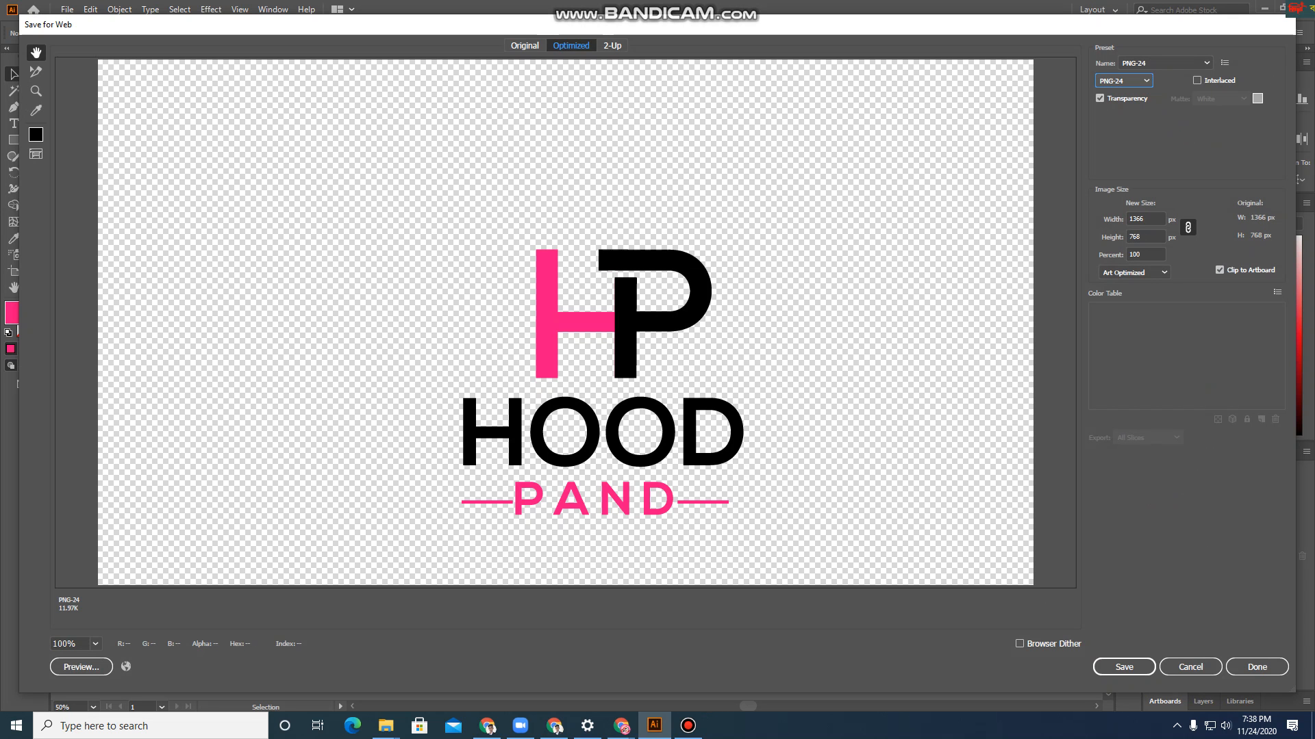
Save the exported image to Documents under a name starting with hp, without replacing the existing hp.png
click(1124, 667)
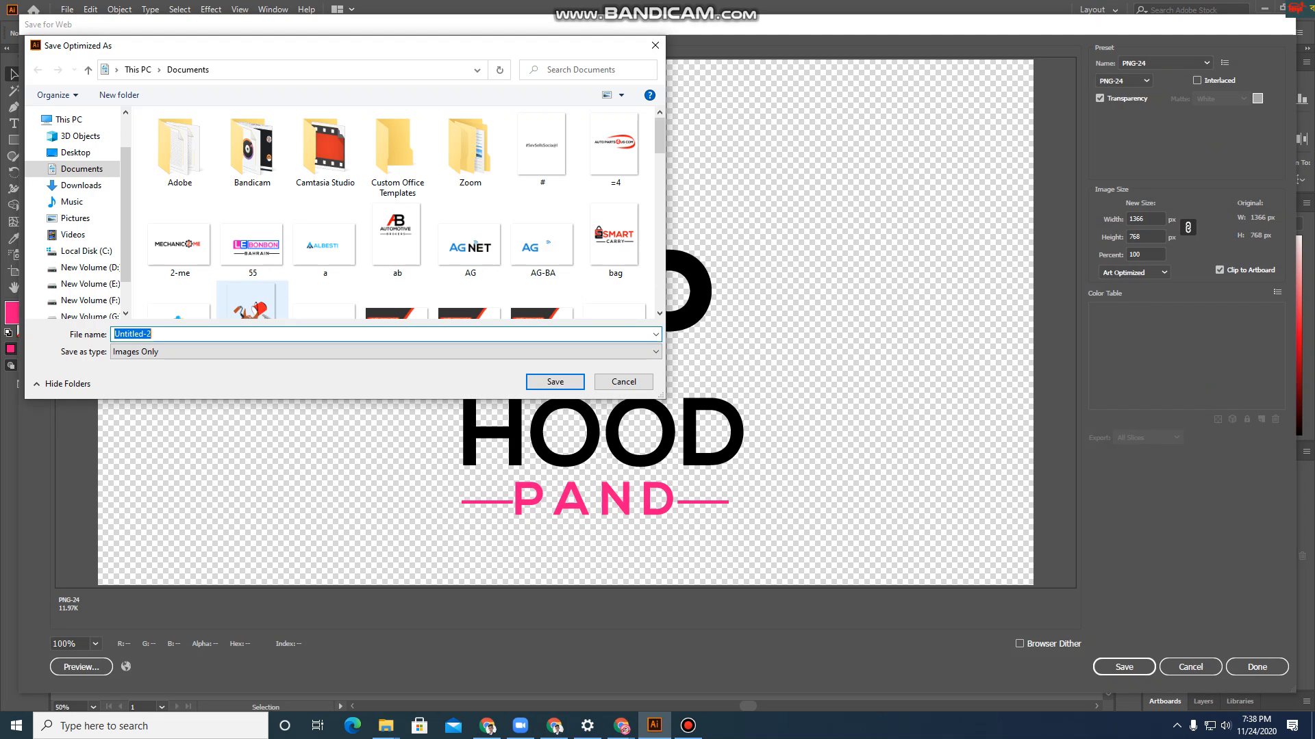
key(BackSpace)
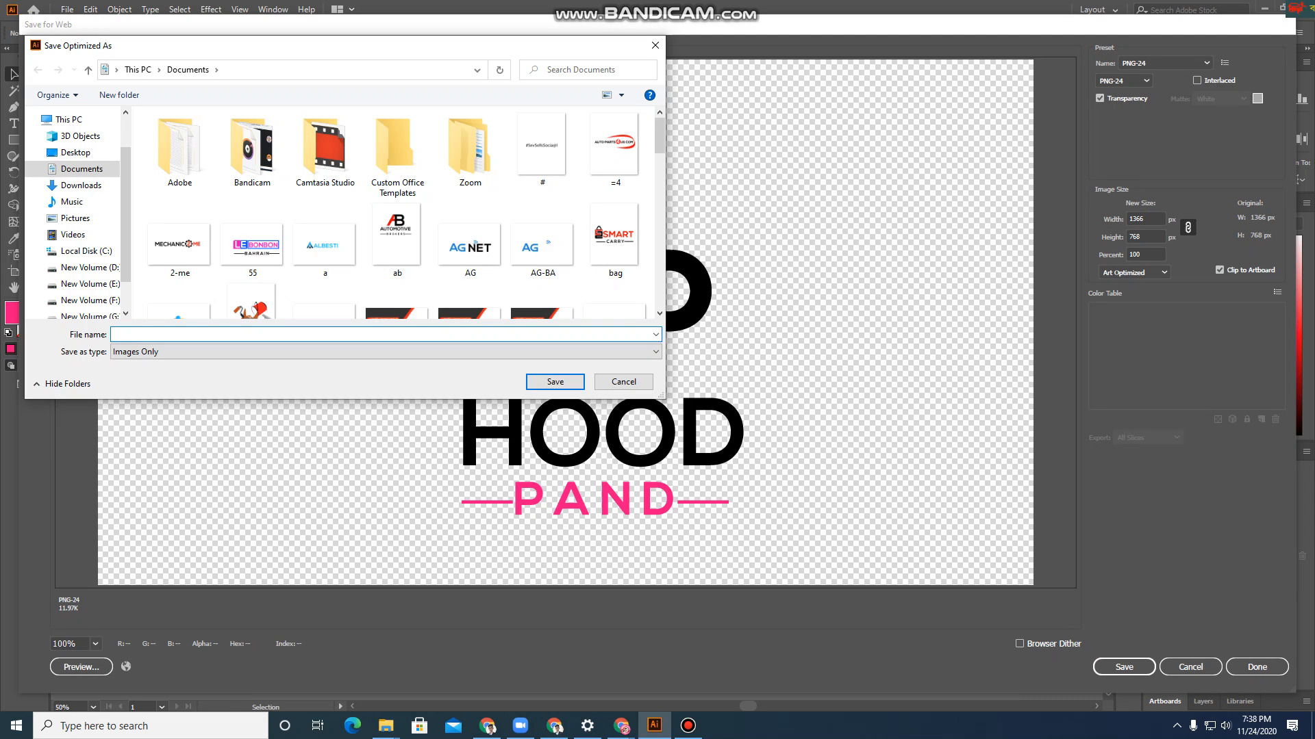
text(hp)
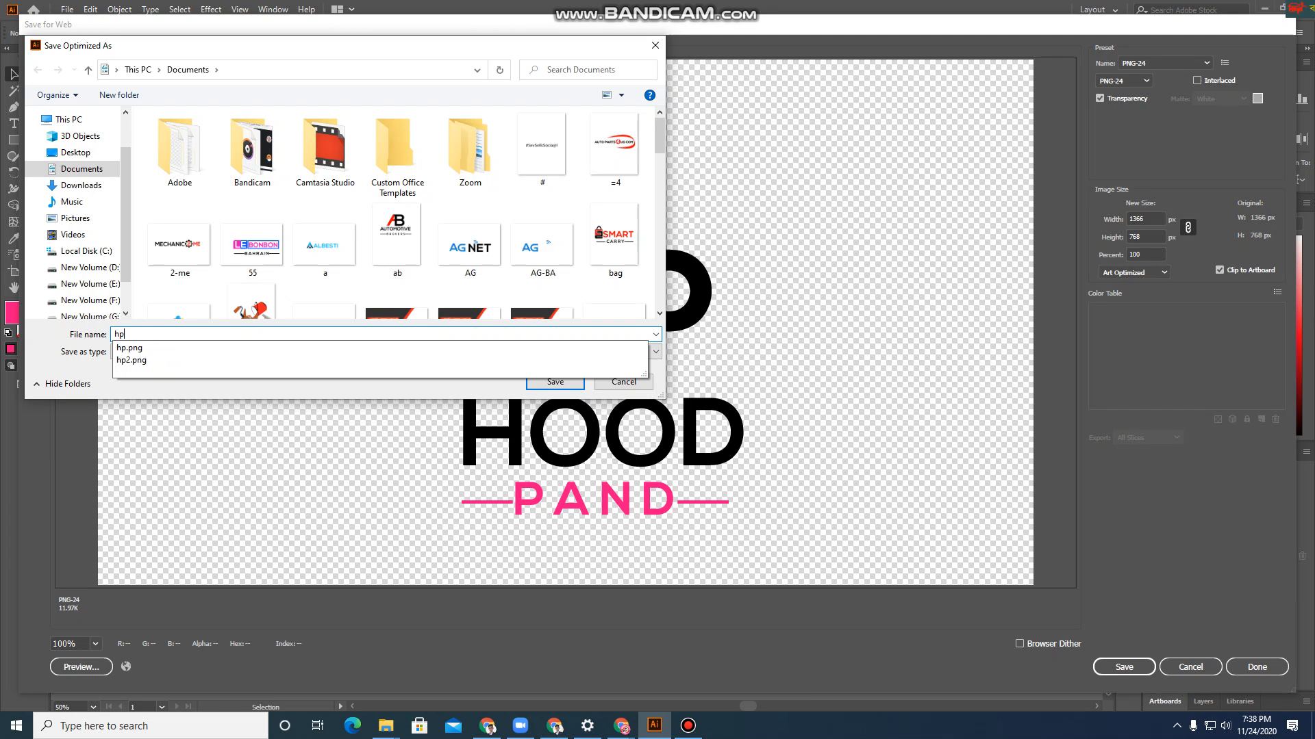
key(Return)
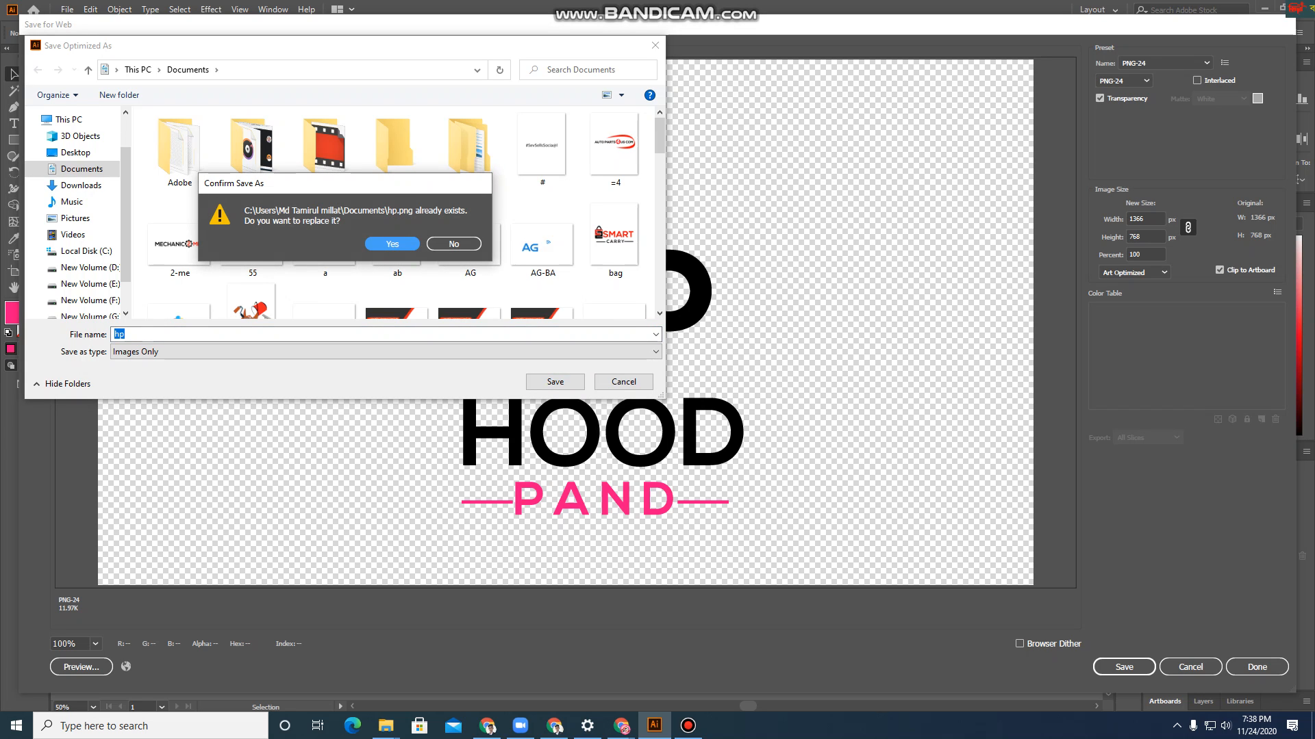
click(454, 244)
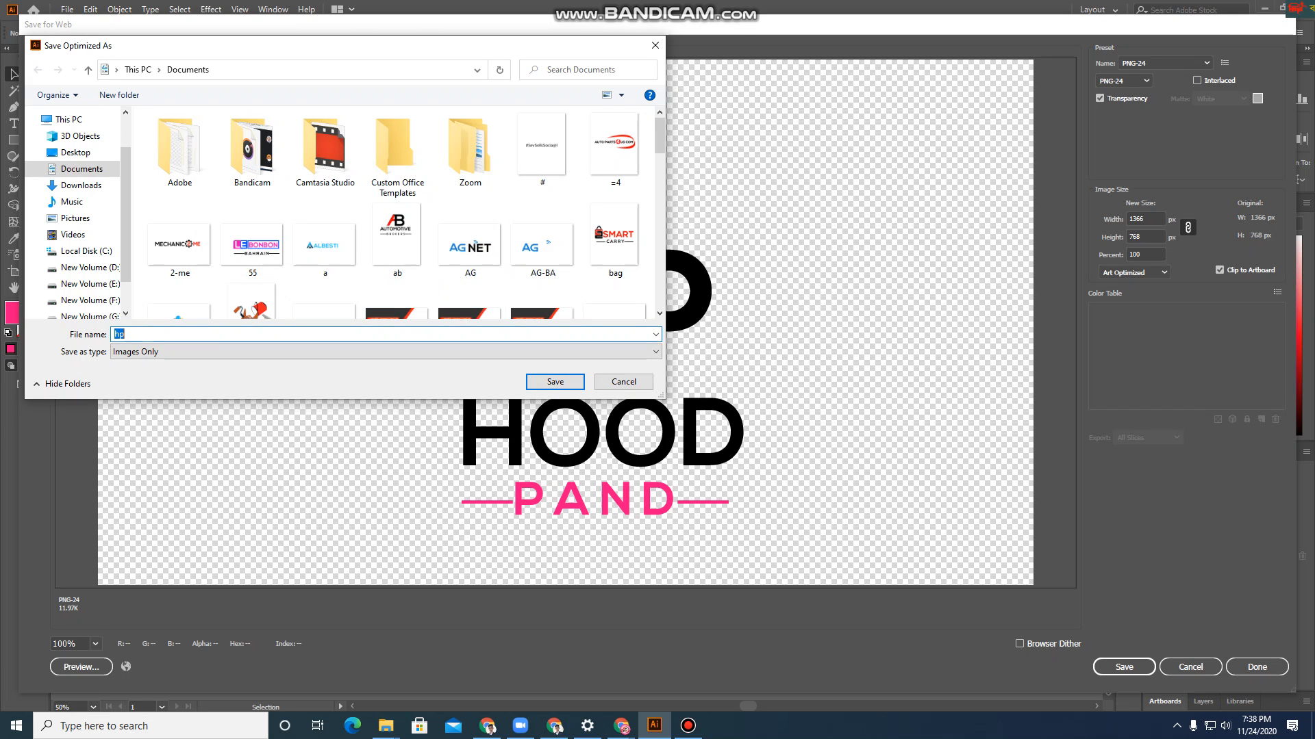
click(137, 335)
key(Return)
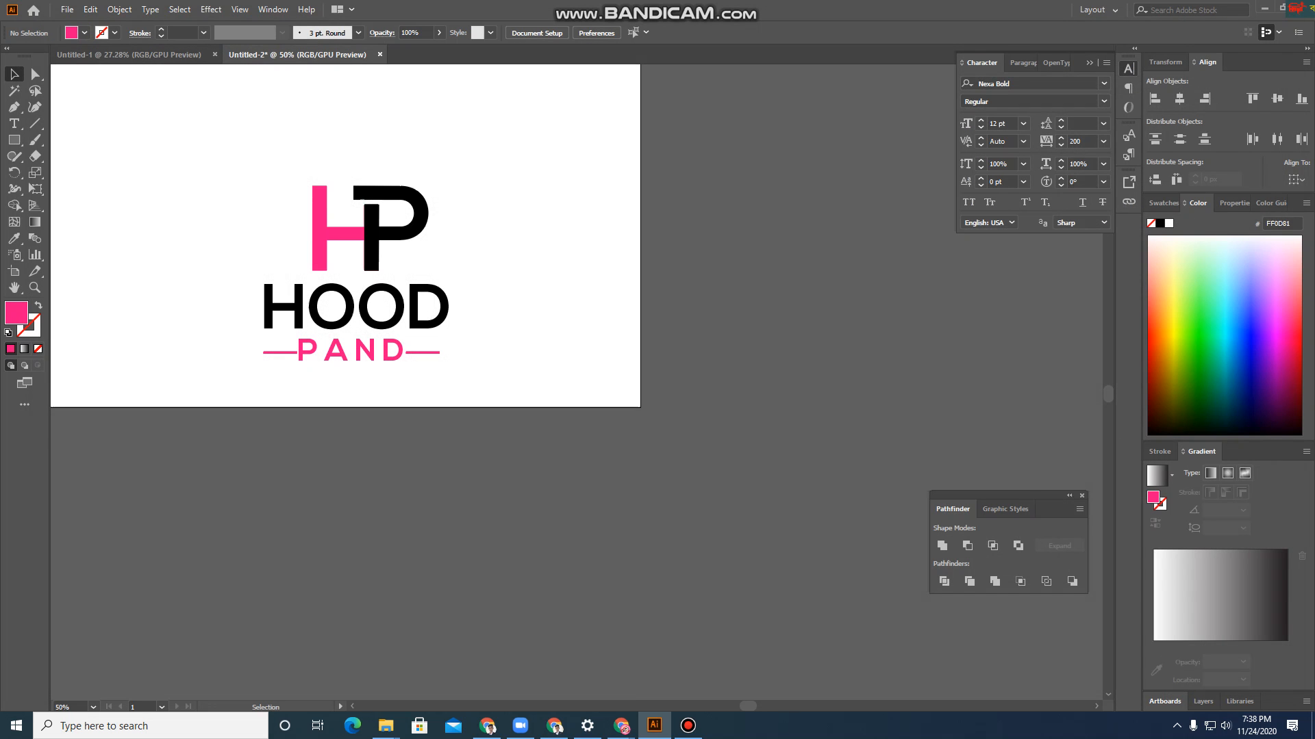
click(688, 726)
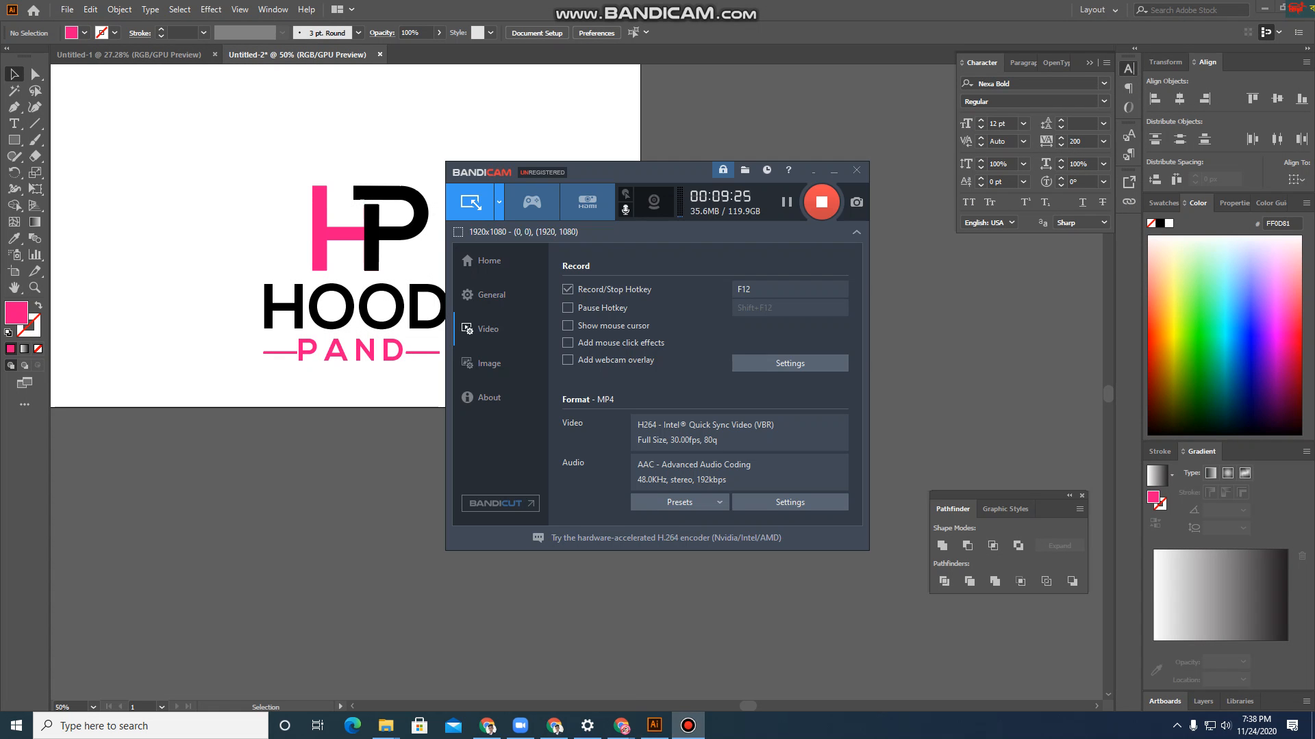